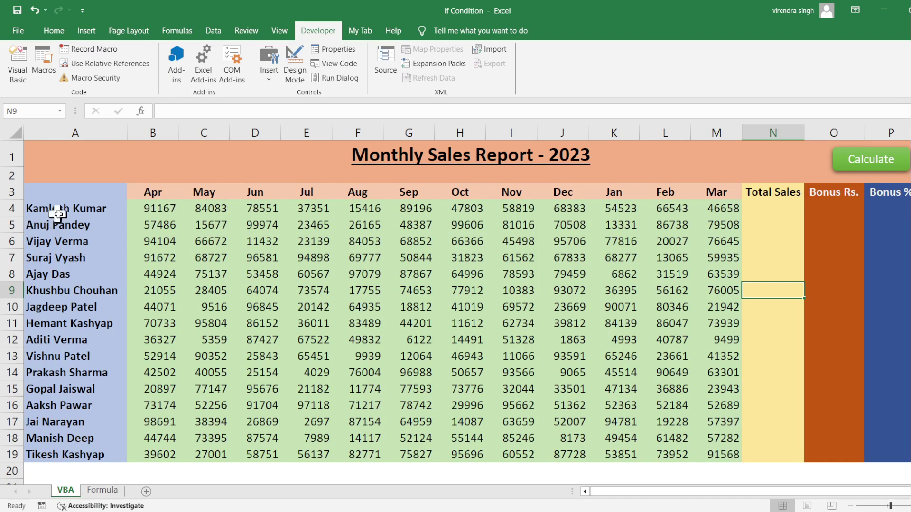
# - Highlight the salesperson names, Apr–Mar headings, the three output headings and the April and May sales figures
pyautogui.moveTo(57, 214); pyautogui.dragTo(59, 455)
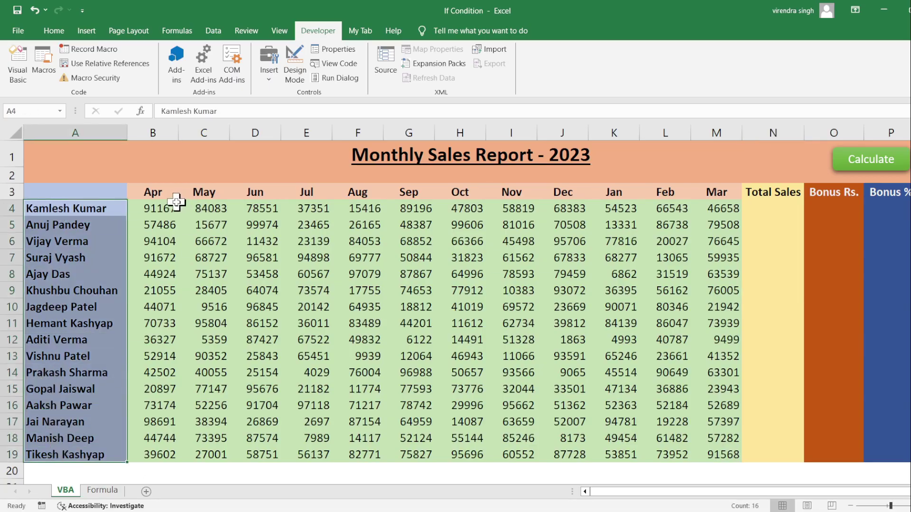
pyautogui.moveTo(178, 195); pyautogui.dragTo(695, 192)
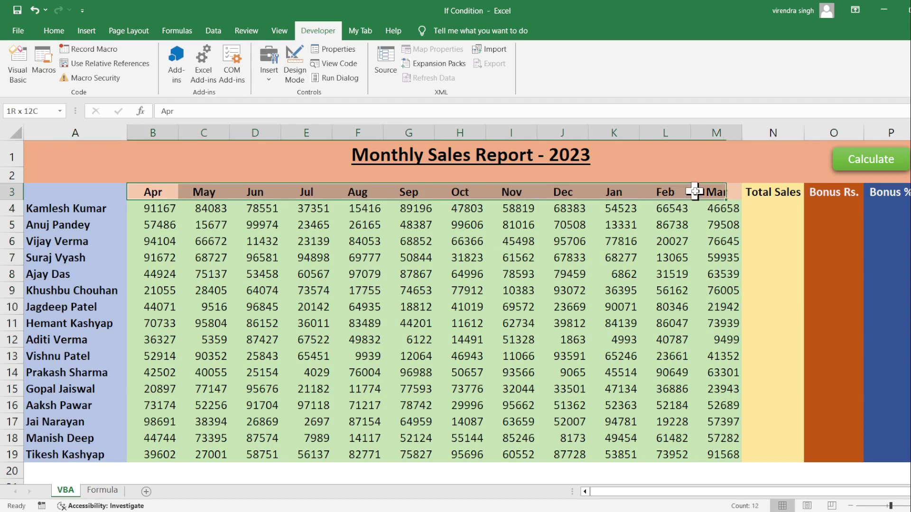
pyautogui.click(768, 193)
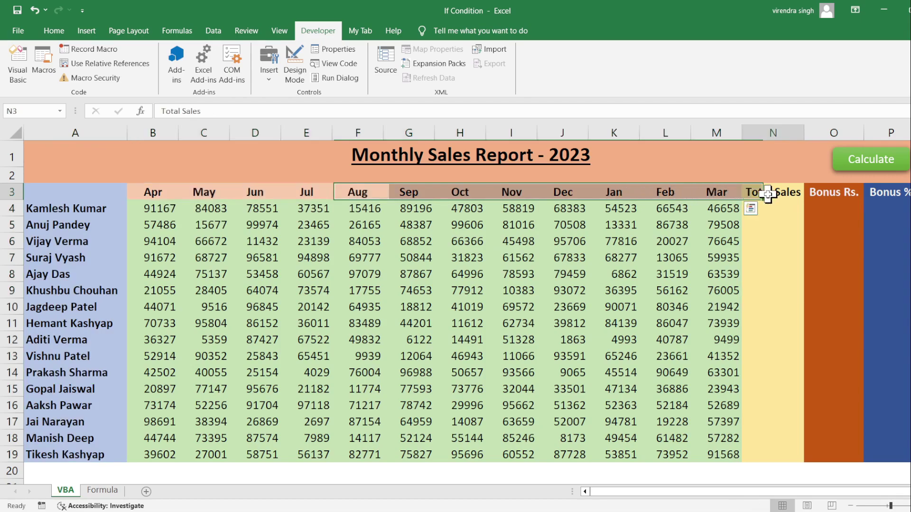
pyautogui.click(825, 194)
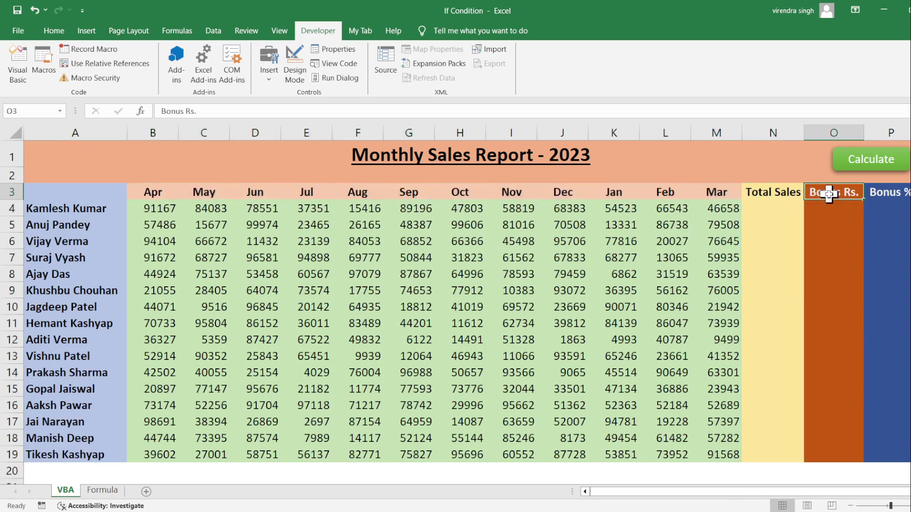
pyautogui.click(900, 193)
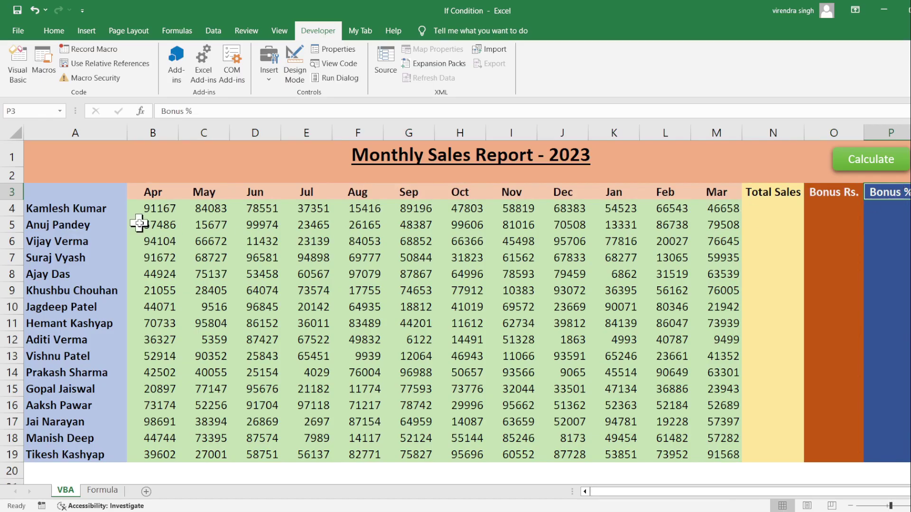
pyautogui.moveTo(155, 208); pyautogui.dragTo(254, 257)
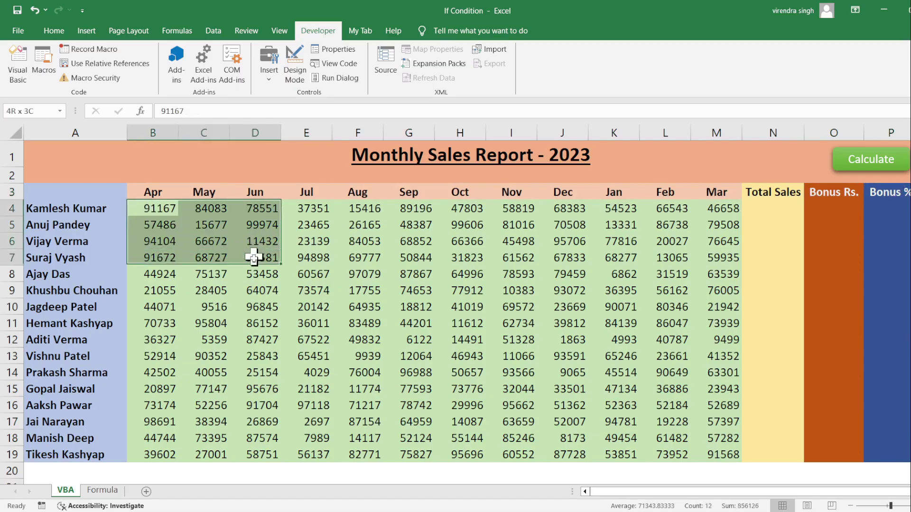
pyautogui.moveTo(254, 258); pyautogui.dragTo(170, 456)
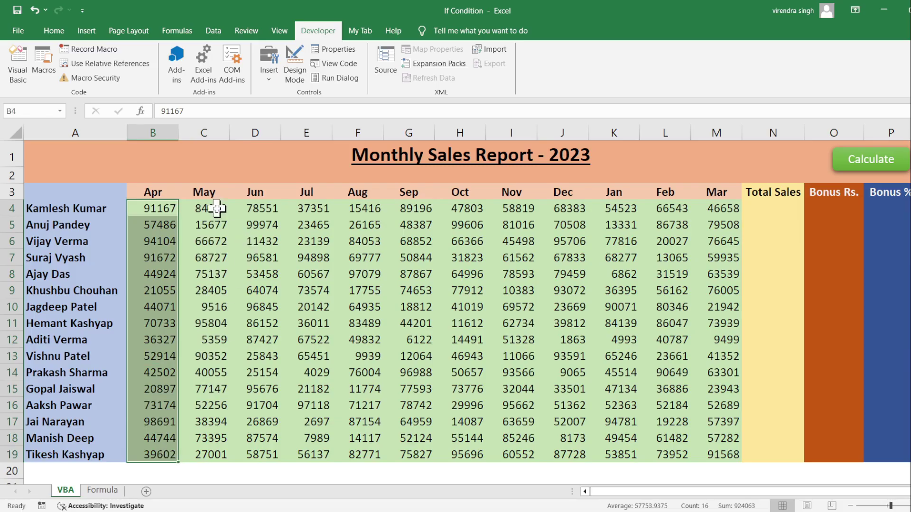
pyautogui.moveTo(216, 207); pyautogui.dragTo(208, 454)
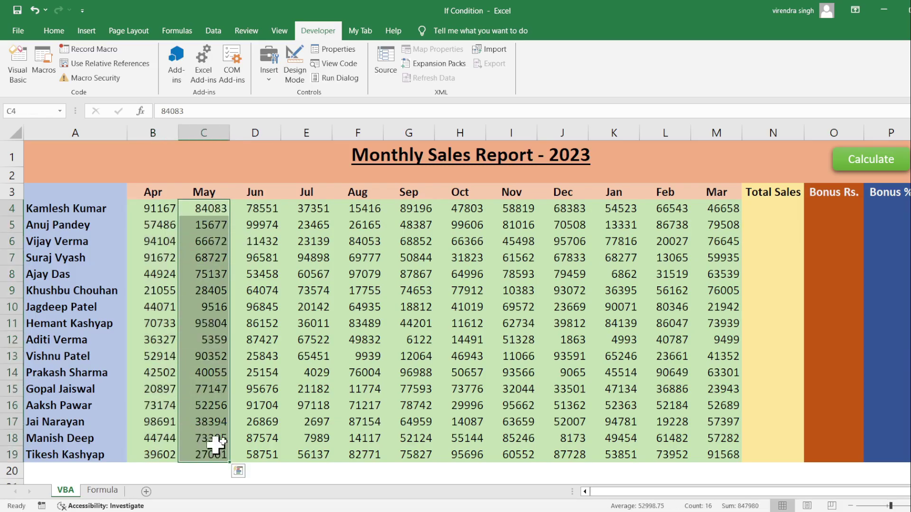
# - Highlight the empty Total Sales, Bonus Rs. and Bonus % cells down to row 19
pyautogui.click(771, 211)
pyautogui.moveTo(768, 223)
pyautogui.mouseDown()
pyautogui.moveTo(758, 467)
pyautogui.moveTo(758, 454)
pyautogui.mouseUp()
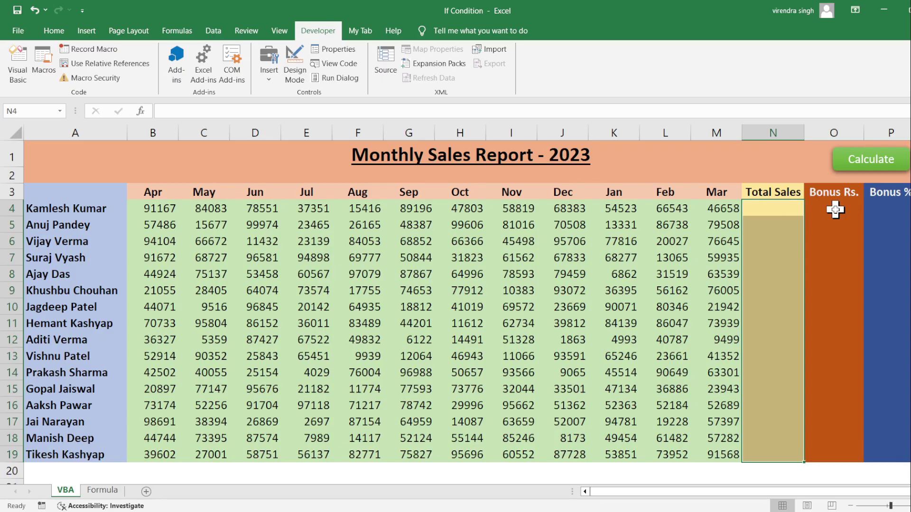
pyautogui.moveTo(835, 210); pyautogui.dragTo(858, 462)
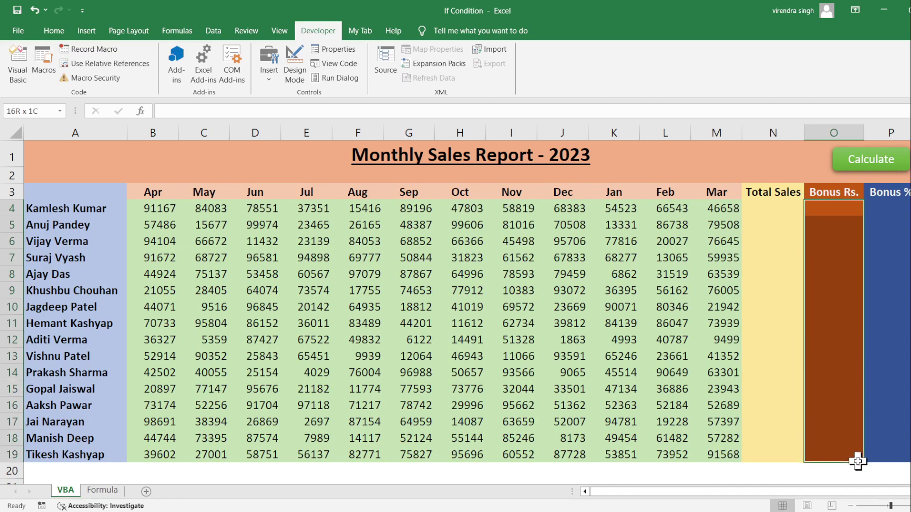
pyautogui.moveTo(899, 209)
pyautogui.mouseDown()
pyautogui.moveTo(890, 396)
pyautogui.moveTo(901, 454)
pyautogui.mouseUp()
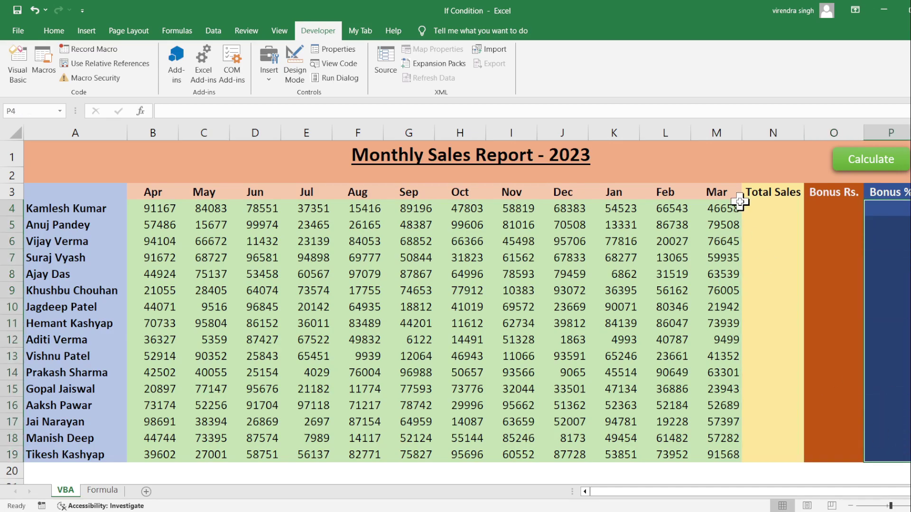
pyautogui.click(817, 209)
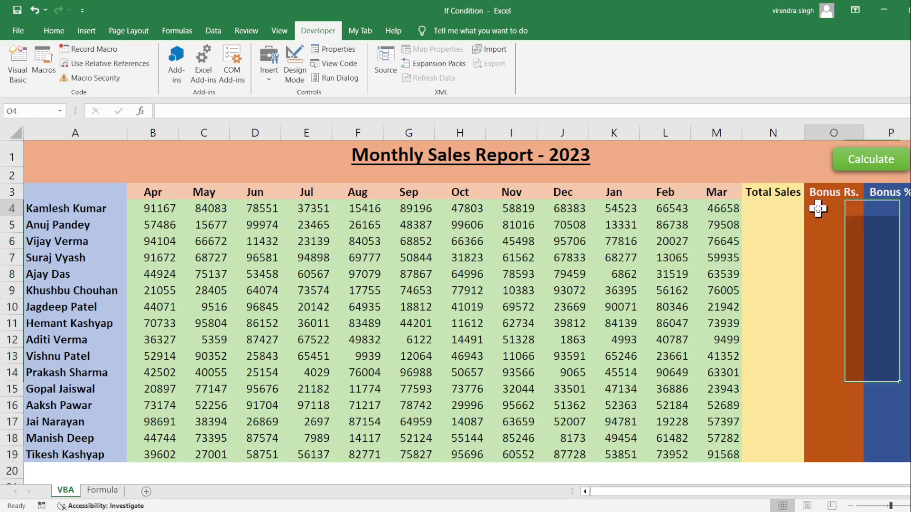
pyautogui.moveTo(817, 209); pyautogui.dragTo(825, 455)
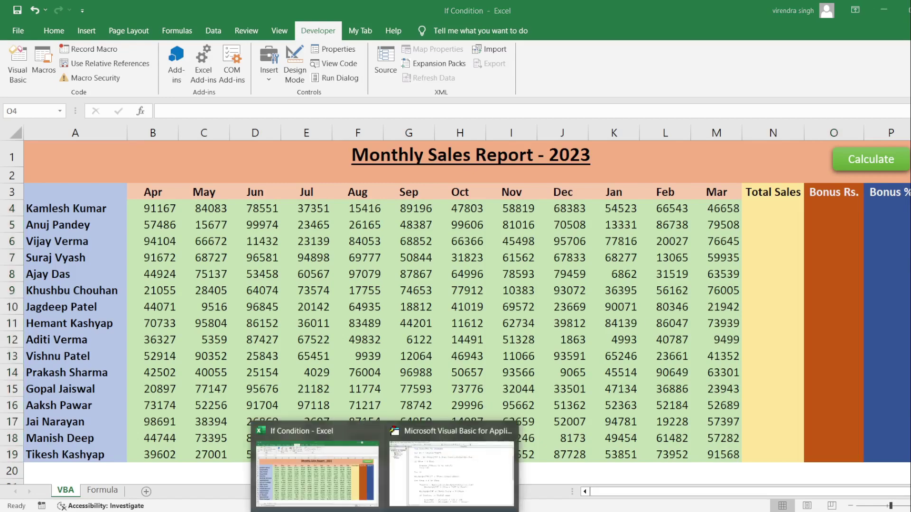
# - In the VBA editor, select the Dim declarations and setup code ending at the Total Sales line
pyautogui.click(489, 463)
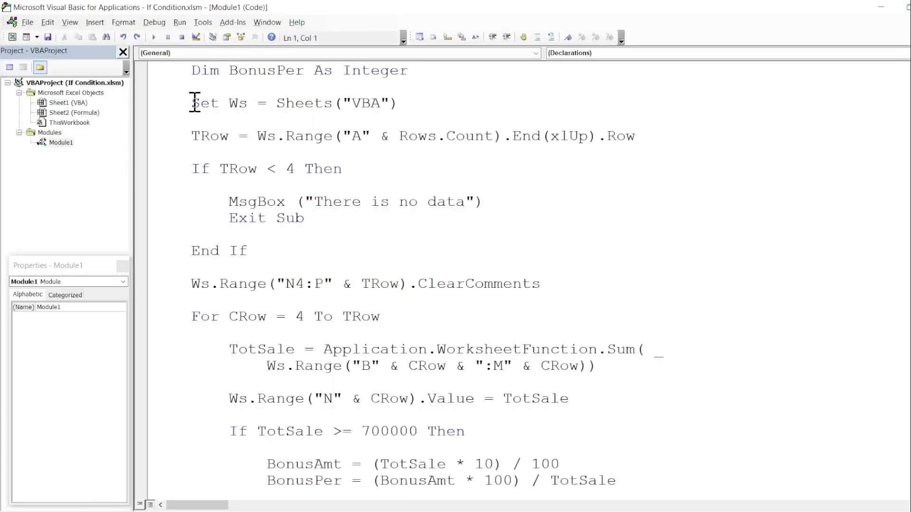
pyautogui.scroll(3, 195, 102)
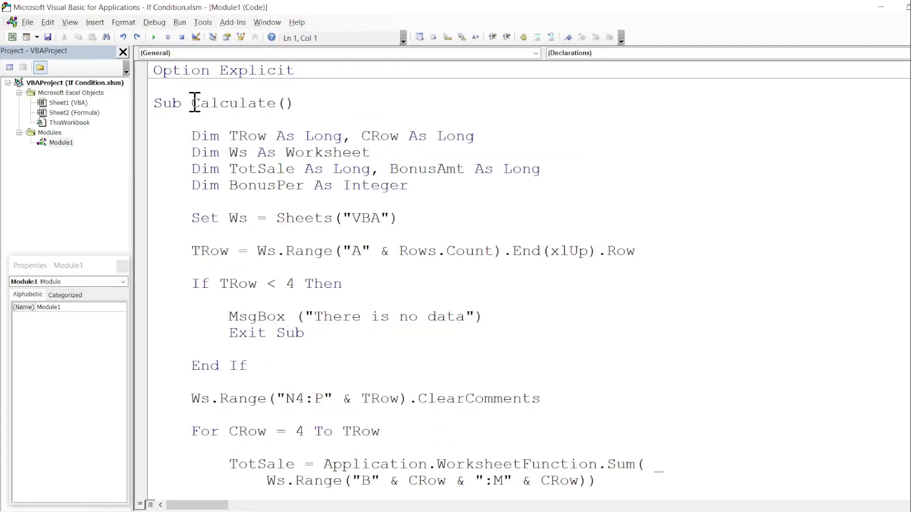
pyautogui.press('Down')
pyautogui.press('Down')
pyautogui.press('Down')
pyautogui.press('Down')
pyautogui.hotkey('shift', 'Down')
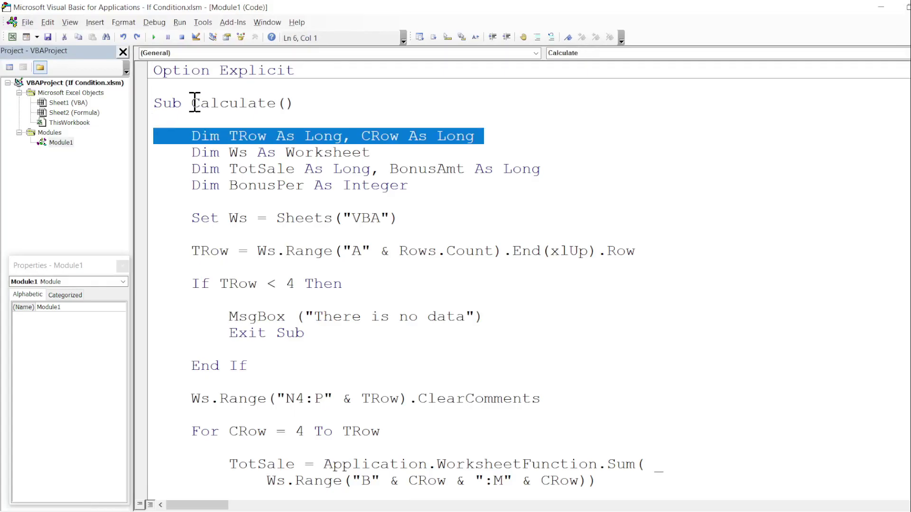
pyautogui.hotkey('shift', 'Down')
pyautogui.hotkey('shift', 'Down')
pyautogui.hotkey('shift', 'Down')
pyautogui.hotkey('shift', 'Down')
pyautogui.hotkey('shift', 'Down')
pyautogui.hotkey('shift', 'Down')
pyautogui.hotkey('shift', 'Down')
pyautogui.hotkey('shift', 'Down')
pyautogui.hotkey('shift', 'Up')
pyautogui.hotkey('shift', 'Up')
pyautogui.hotkey('shift', 'Up')
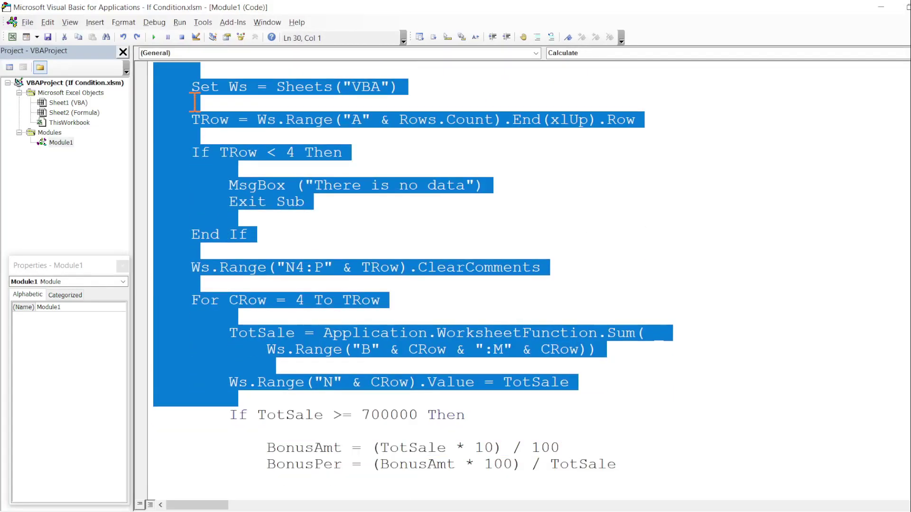
pyautogui.hotkey('shift', 'Up')
# - Select the If TotSale…ElseIf…Else block through End If, then return to the Set Ws line
pyautogui.press('Down')
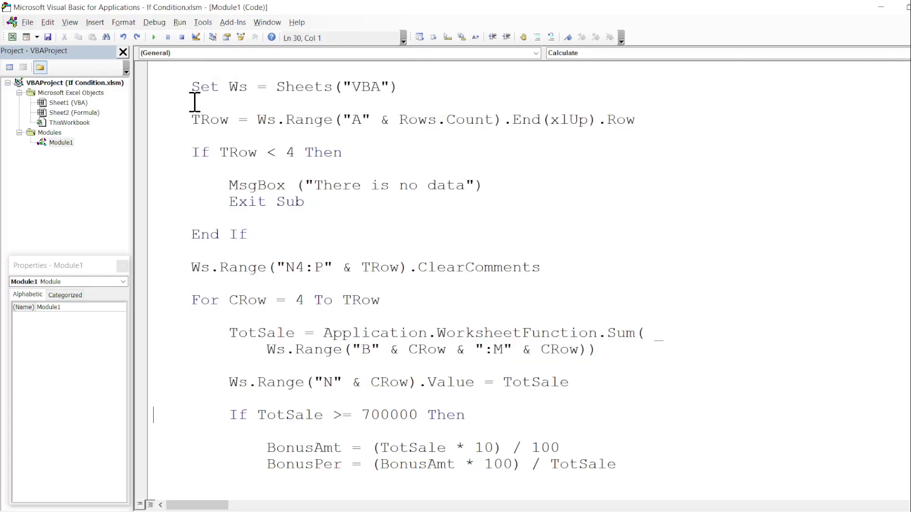
pyautogui.hotkey('shift', 'Down')
pyautogui.hotkey('shift', 'Down')
pyautogui.hotkey('shift', 'Down')
pyautogui.hotkey('shift', 'Down')
pyautogui.hotkey('shift', 'Down')
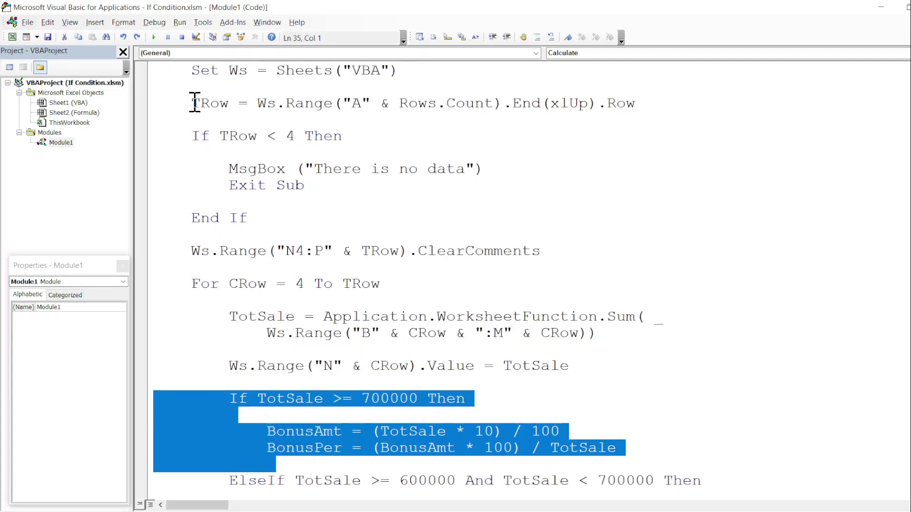
pyautogui.hotkey('shift', 'Down')
pyautogui.hotkey('shift', 'Down')
pyautogui.hotkey('shift', 'Down')
pyautogui.hotkey('shift', 'Down')
pyautogui.hotkey('shift', 'Down')
pyautogui.hotkey('shift', 'Down')
pyautogui.hotkey('shift', 'Down')
pyautogui.hotkey('shift', 'Down')
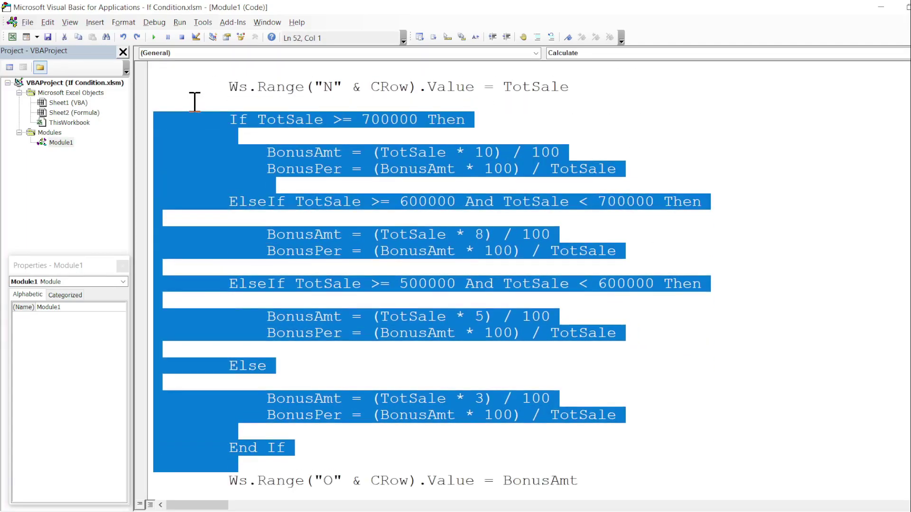
pyautogui.hotkey('shift', 'Down')
pyautogui.hotkey('shift', 'Down')
pyautogui.hotkey('shift', 'Up')
pyautogui.hotkey('shift', 'Up')
pyautogui.hotkey('shift', 'Up')
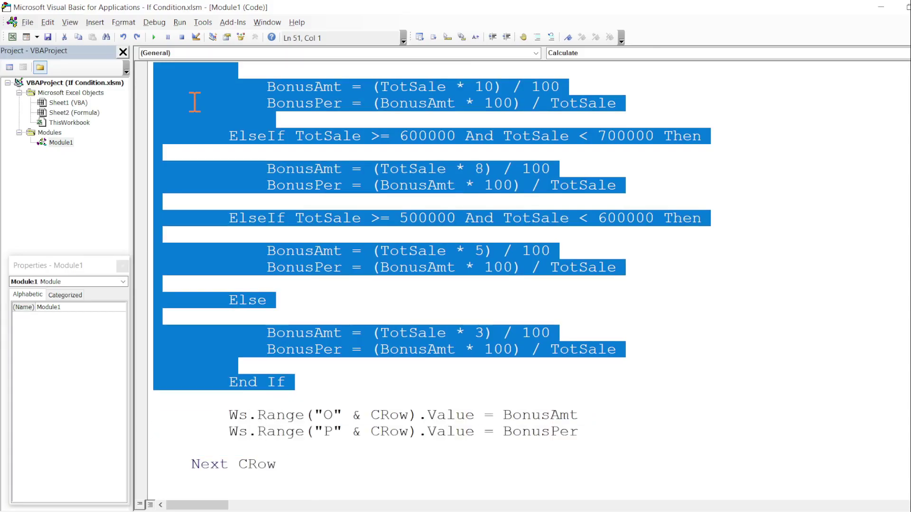
pyautogui.press('Up')
pyautogui.press('Up')
pyautogui.press('Up')
pyautogui.press('Up')
pyautogui.press('Up')
pyautogui.press('Up')
pyautogui.press('Up')
pyautogui.press('Up')
pyautogui.press('Up')
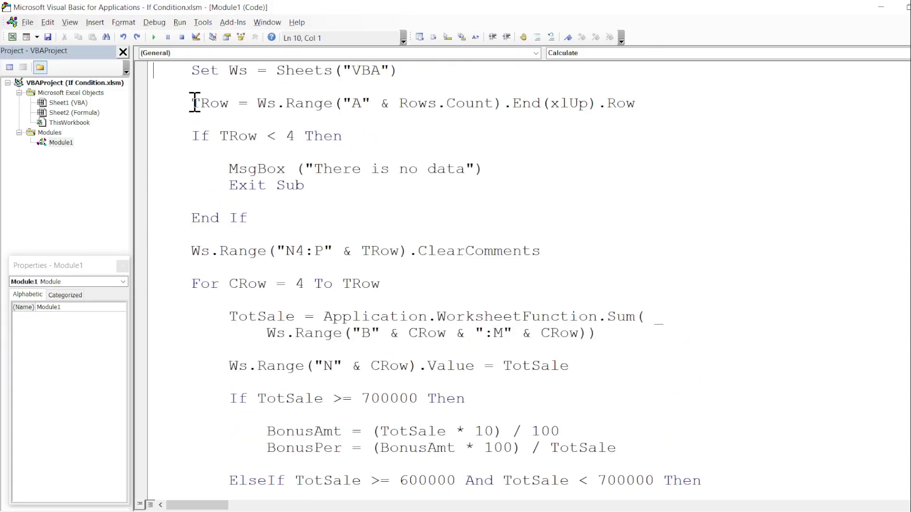
pyautogui.press('Up')
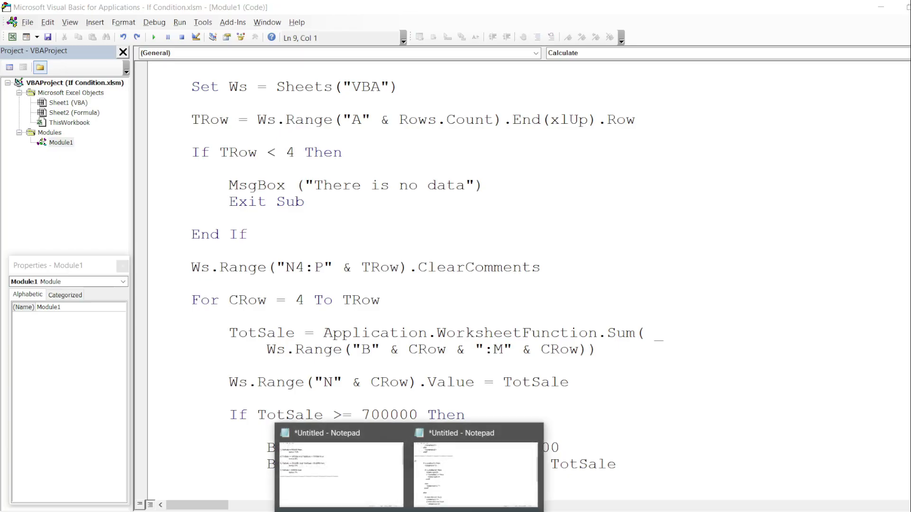
# - Show the If syntax notes from the top and highlight block 1), the simple If…endif form
pyautogui.click(444, 494)
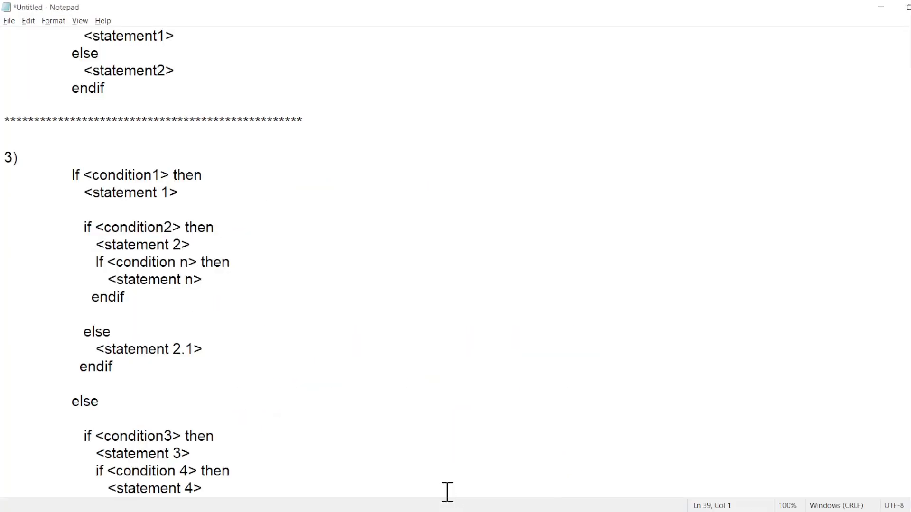
pyautogui.hotkey('ctrl', 'Home')
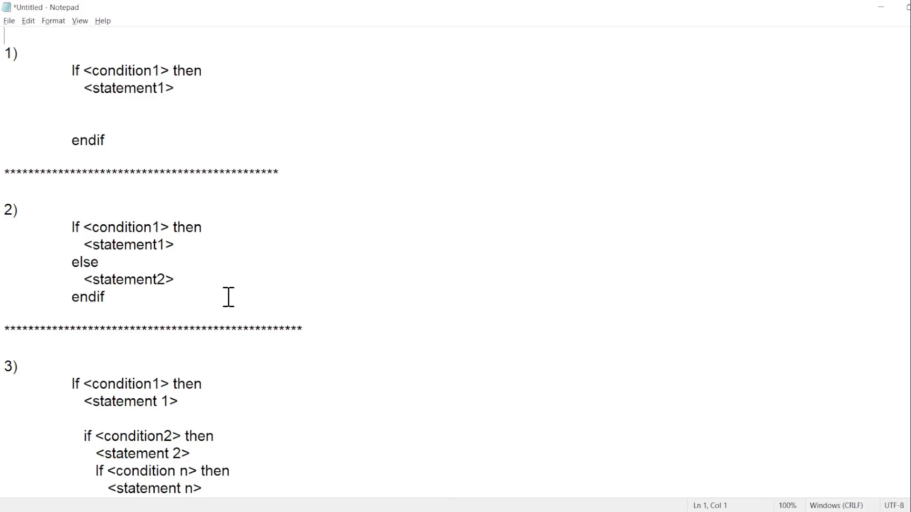
pyautogui.moveTo(6, 46); pyautogui.dragTo(170, 137)
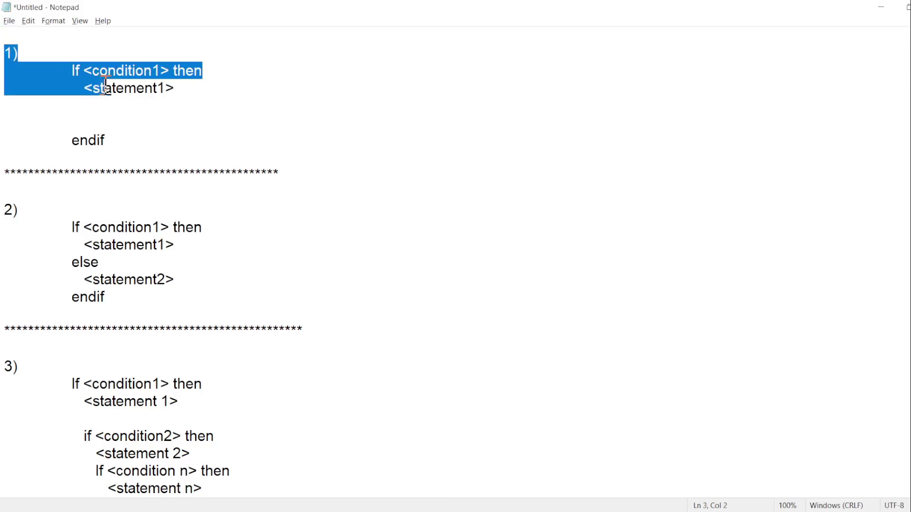
pyautogui.click(169, 137)
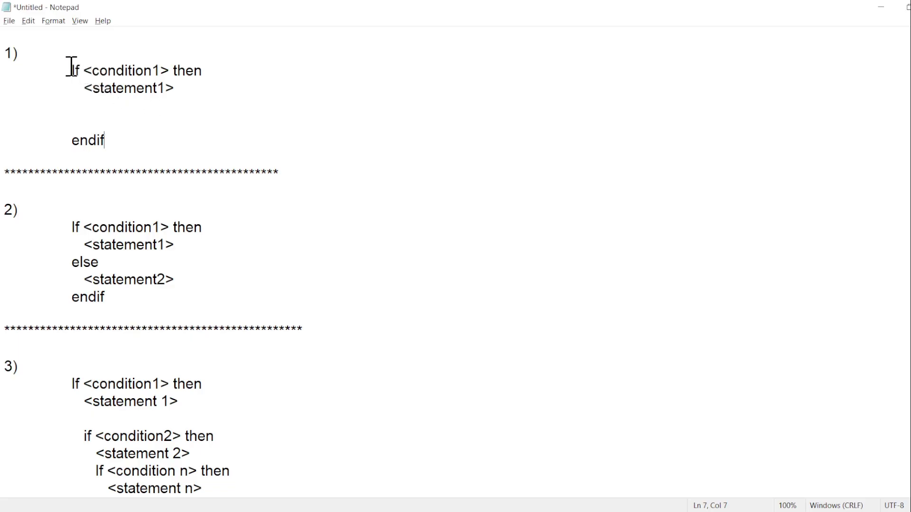
pyautogui.moveTo(72, 70); pyautogui.dragTo(162, 152)
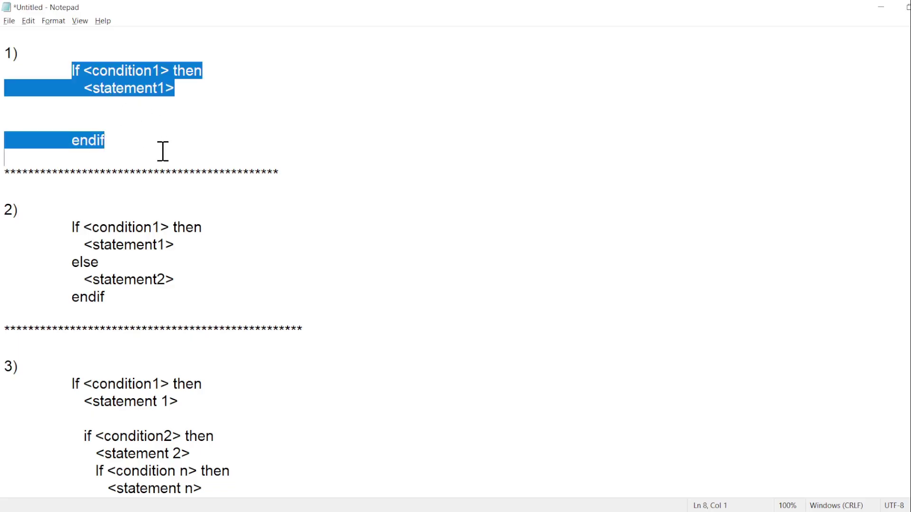
pyautogui.click(135, 89)
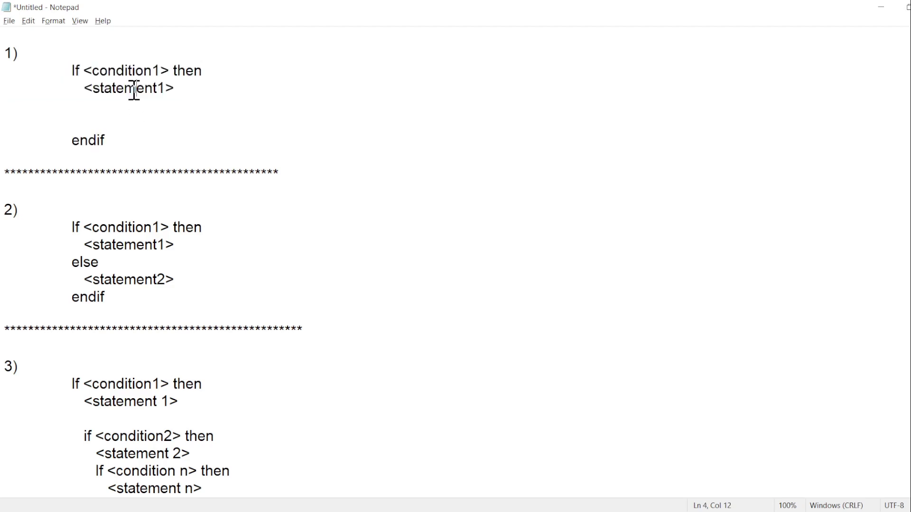
pyautogui.click(71, 70)
pyautogui.moveTo(72, 70); pyautogui.dragTo(217, 64)
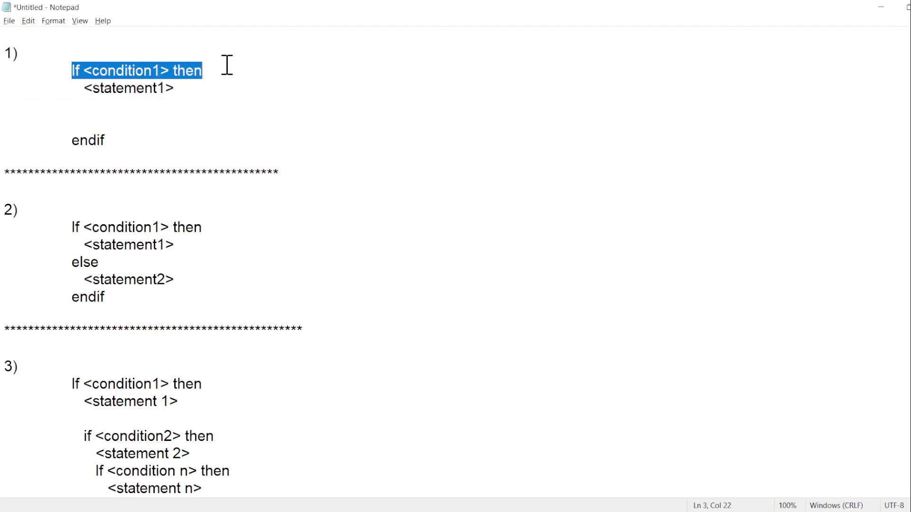
pyautogui.doubleClick(74, 70)
pyautogui.doubleClick(76, 70)
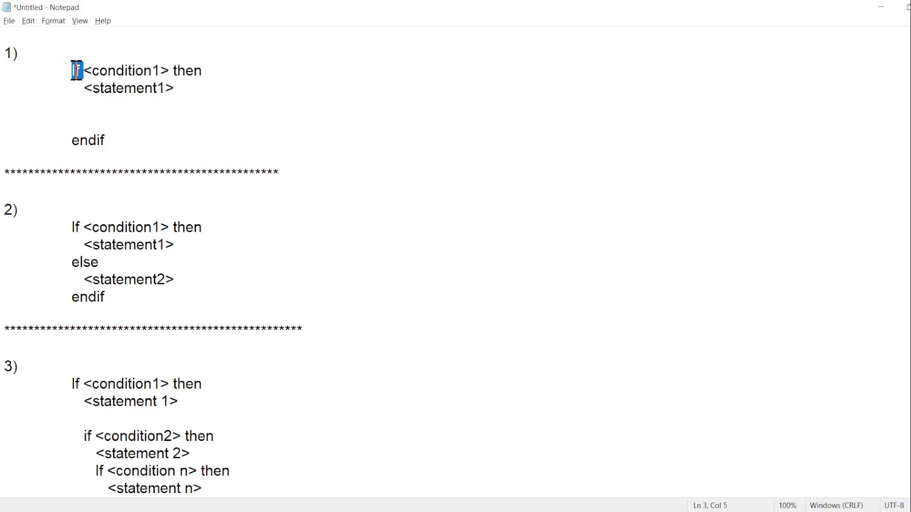
pyautogui.click(87, 70)
pyautogui.moveTo(87, 70); pyautogui.dragTo(170, 73)
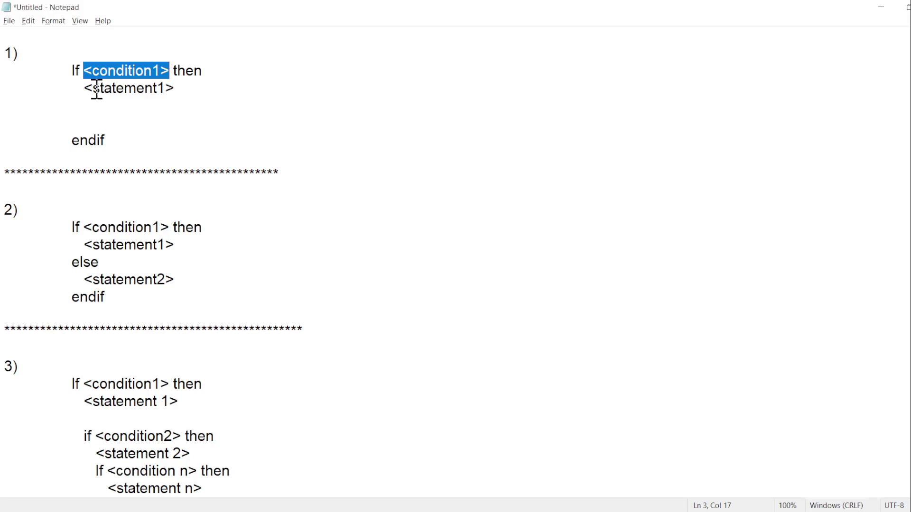
pyautogui.doubleClick(187, 73)
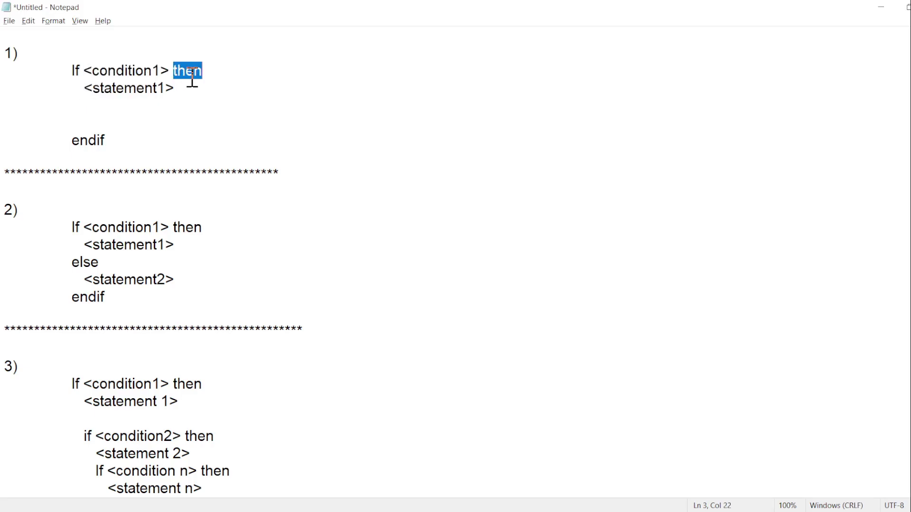
pyautogui.click(83, 90)
pyautogui.moveTo(82, 89); pyautogui.dragTo(197, 93)
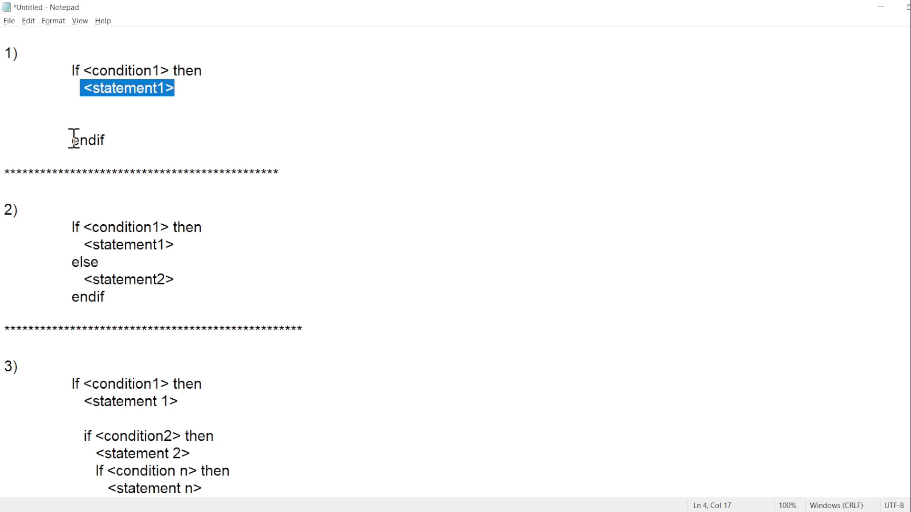
pyautogui.moveTo(72, 138); pyautogui.dragTo(133, 138)
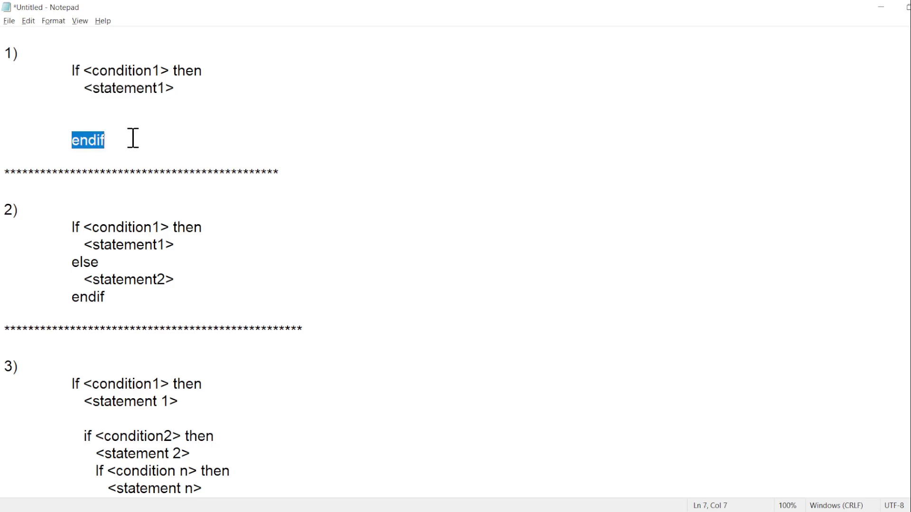
pyautogui.doubleClick(128, 90)
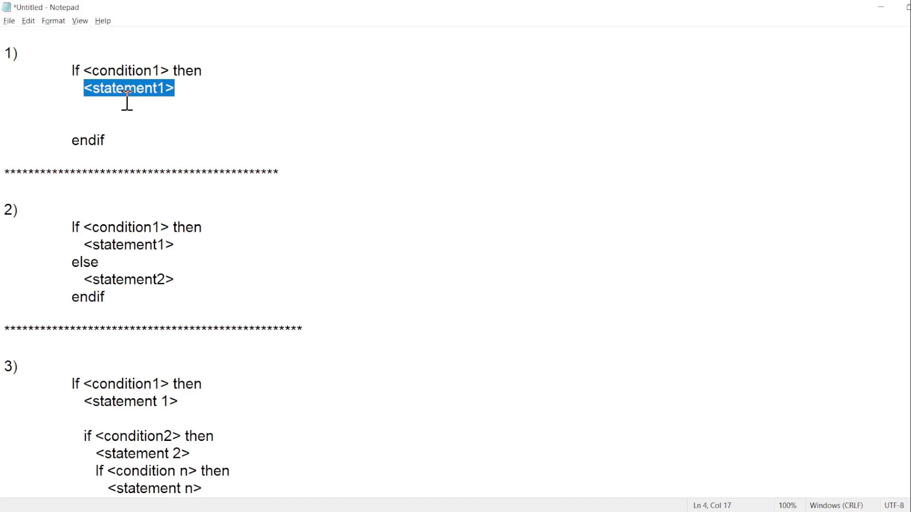
pyautogui.press('Down')
pyautogui.press('Down')
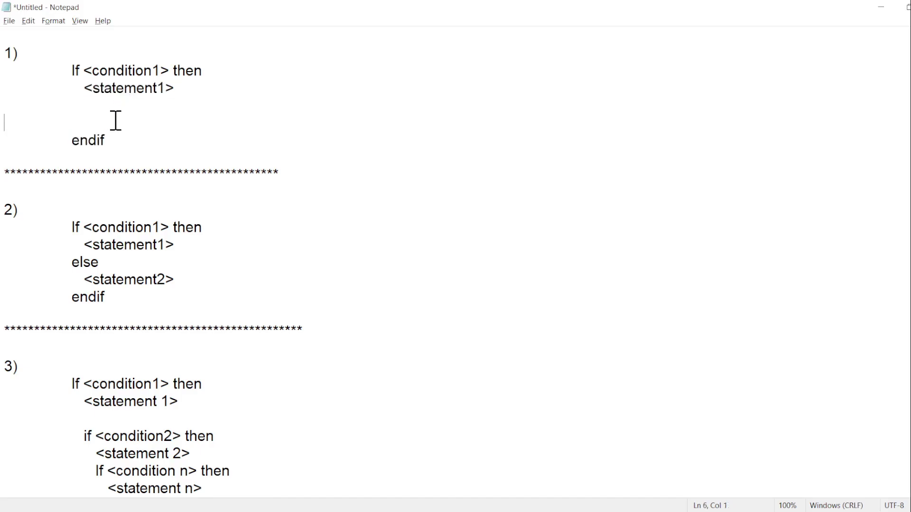
pyautogui.hotkey('shift', 'Down')
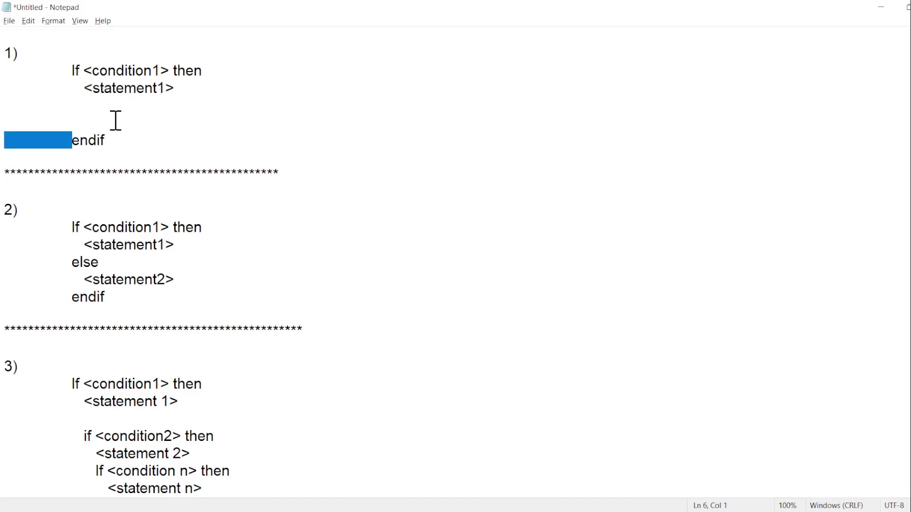
pyautogui.doubleClick(85, 89)
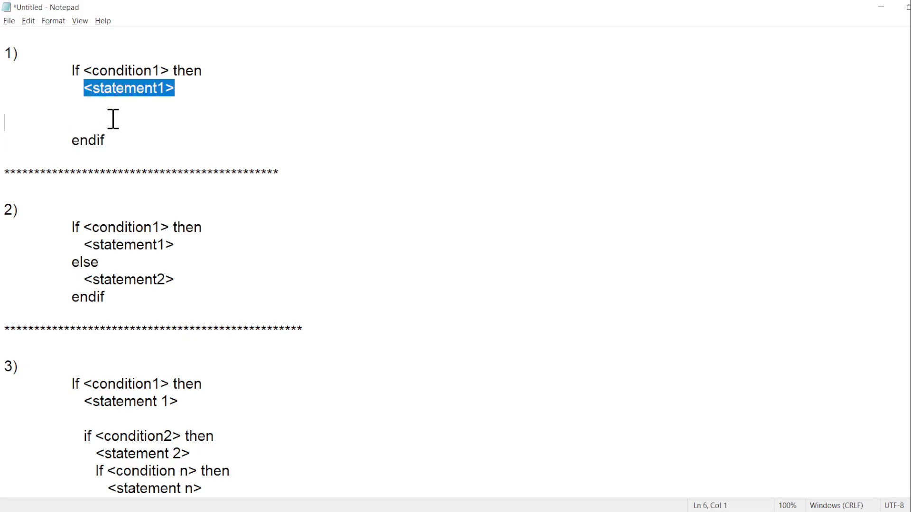
pyautogui.click(70, 142)
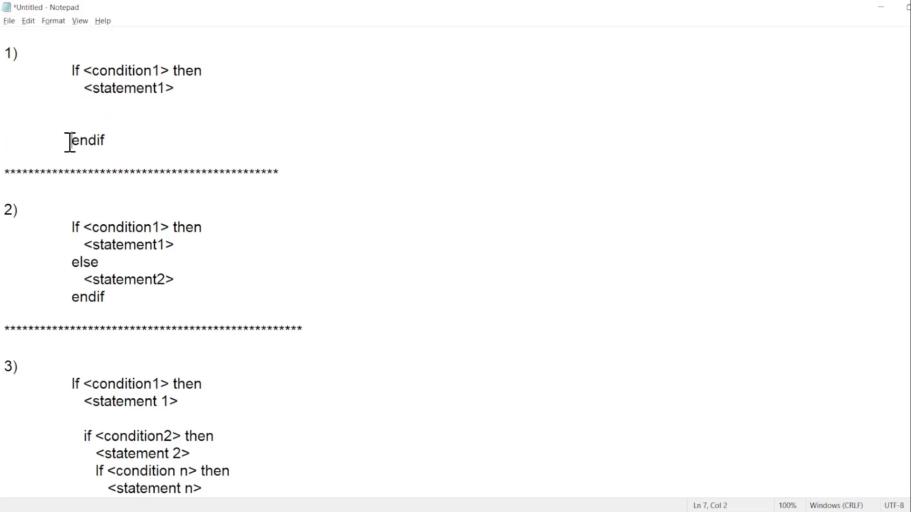
pyautogui.moveTo(70, 142); pyautogui.dragTo(119, 144)
pyautogui.moveTo(84, 70); pyautogui.dragTo(175, 73)
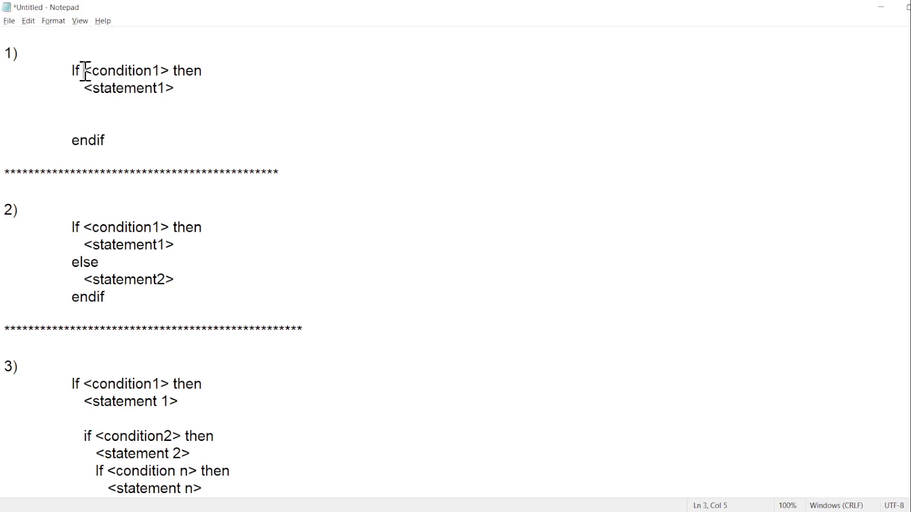
pyautogui.click(171, 72)
pyautogui.moveTo(68, 72); pyautogui.dragTo(172, 149)
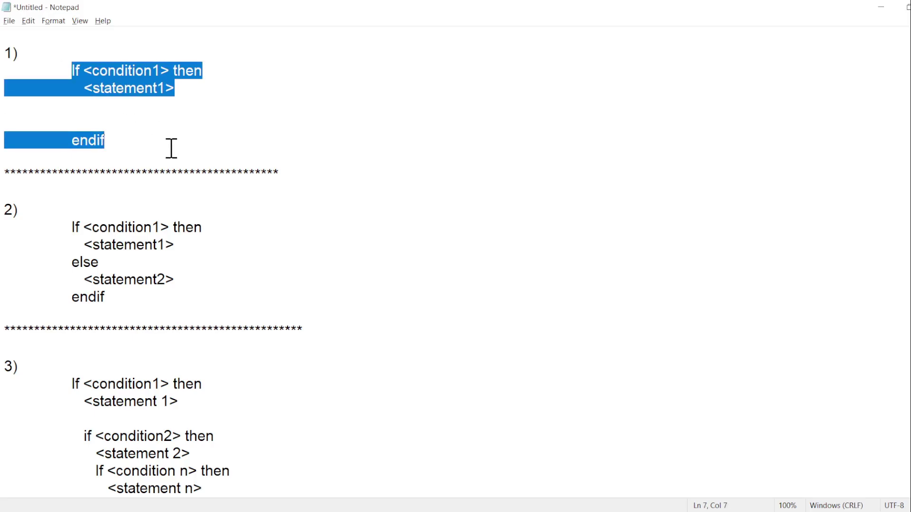
pyautogui.click(72, 229)
pyautogui.moveTo(72, 229); pyautogui.dragTo(176, 299)
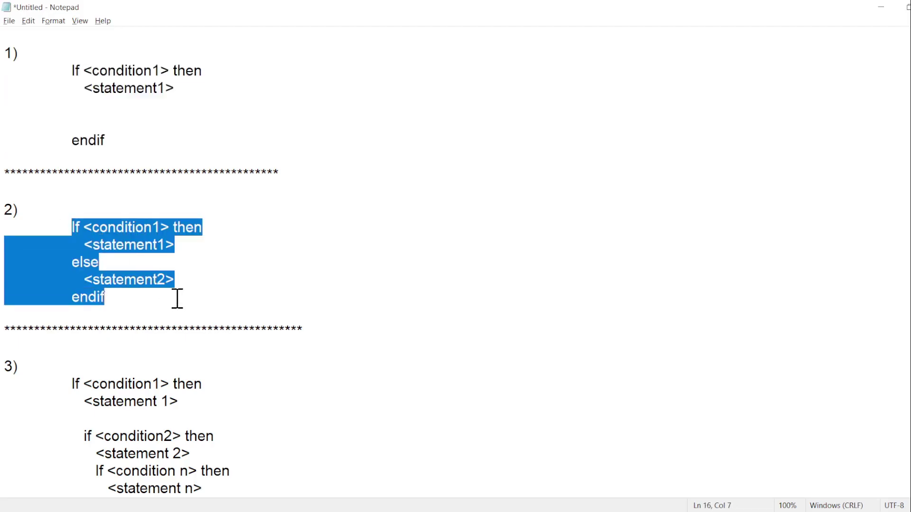
pyautogui.doubleClick(134, 229)
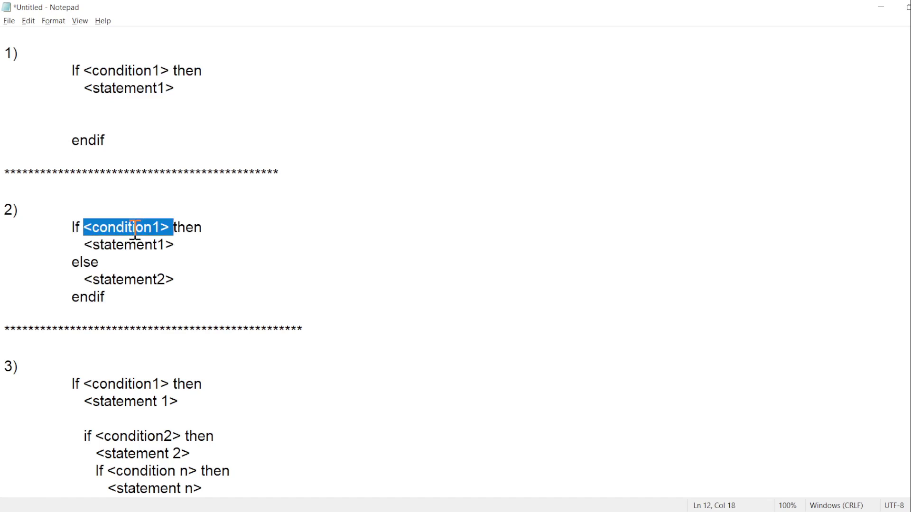
pyautogui.click(119, 230)
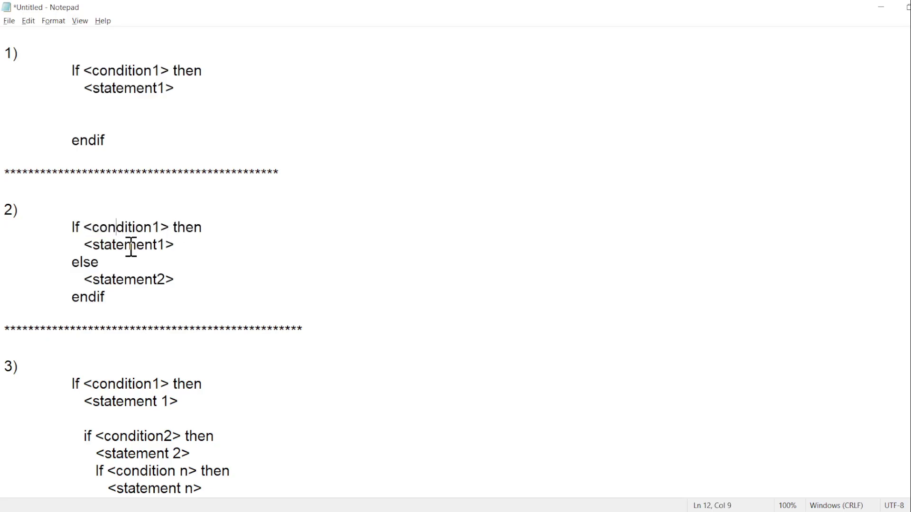
pyautogui.doubleClick(131, 247)
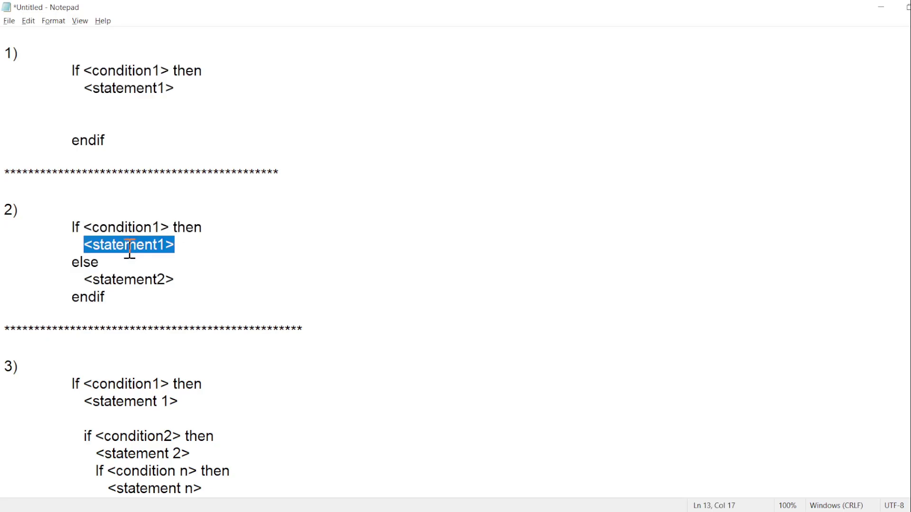
pyautogui.doubleClick(108, 228)
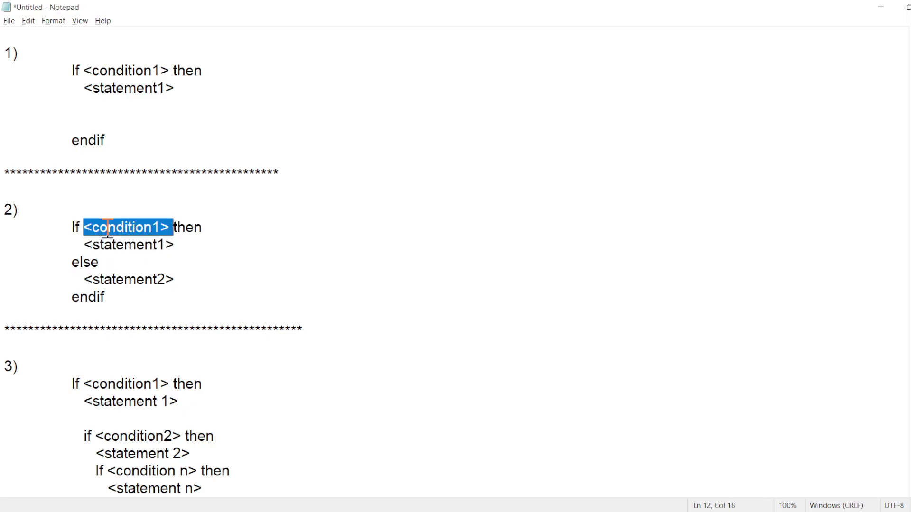
pyautogui.click(73, 262)
pyautogui.moveTo(72, 263); pyautogui.dragTo(112, 261)
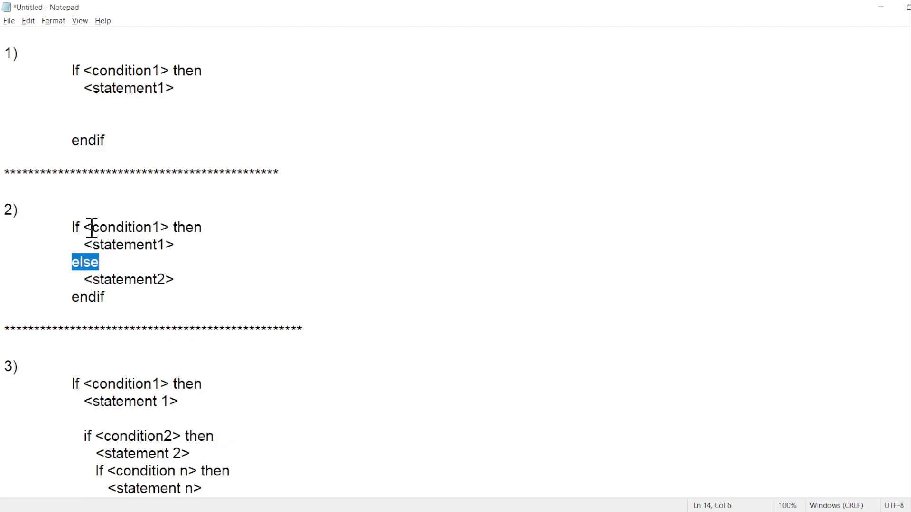
pyautogui.moveTo(84, 229); pyautogui.dragTo(174, 235)
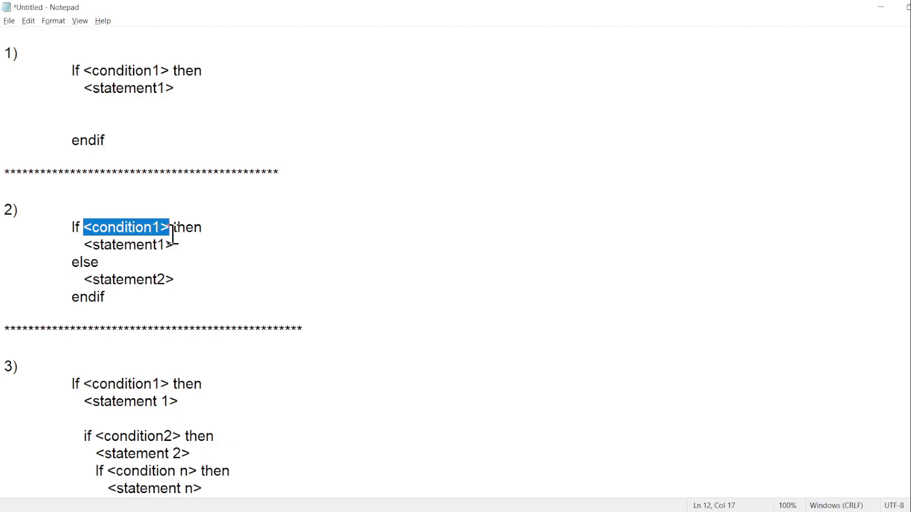
pyautogui.doubleClick(141, 246)
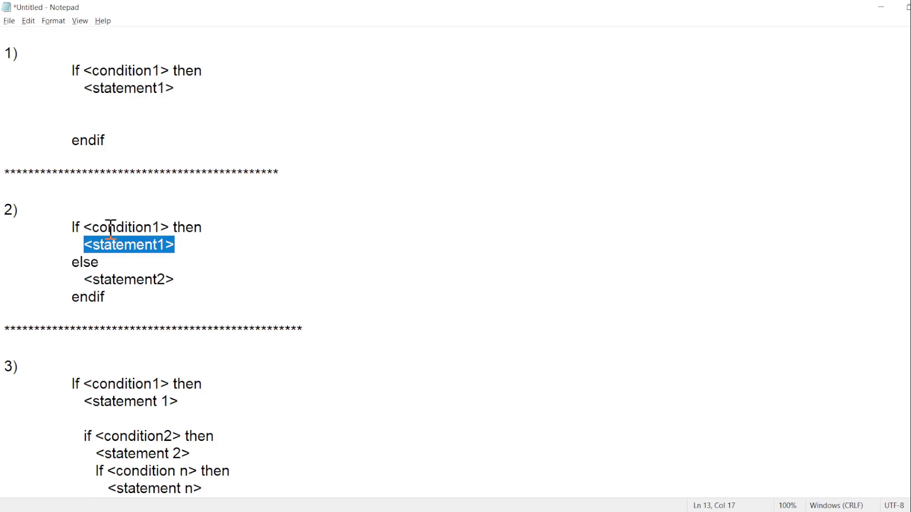
pyautogui.moveTo(72, 263); pyautogui.dragTo(189, 284)
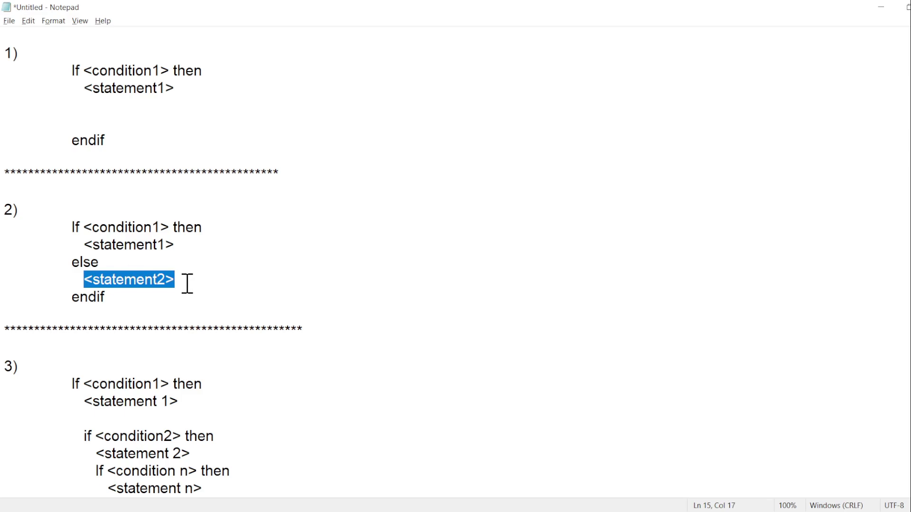
pyautogui.doubleClick(89, 298)
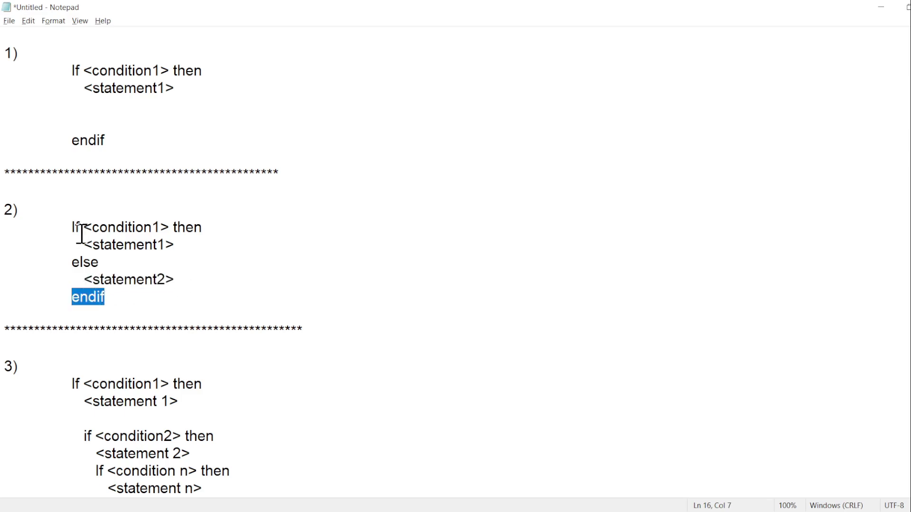
pyautogui.doubleClick(78, 228)
pyautogui.doubleClick(87, 297)
pyautogui.moveTo(84, 71); pyautogui.dragTo(169, 70)
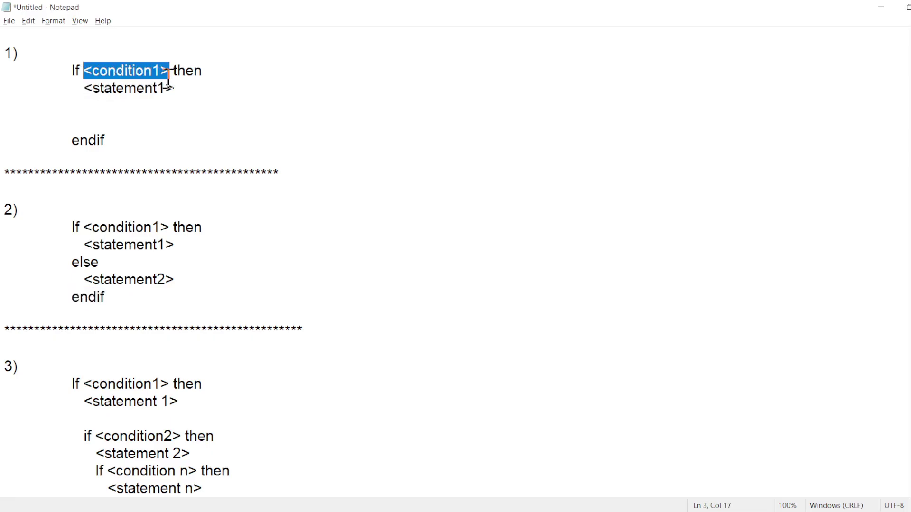
pyautogui.doubleClick(143, 87)
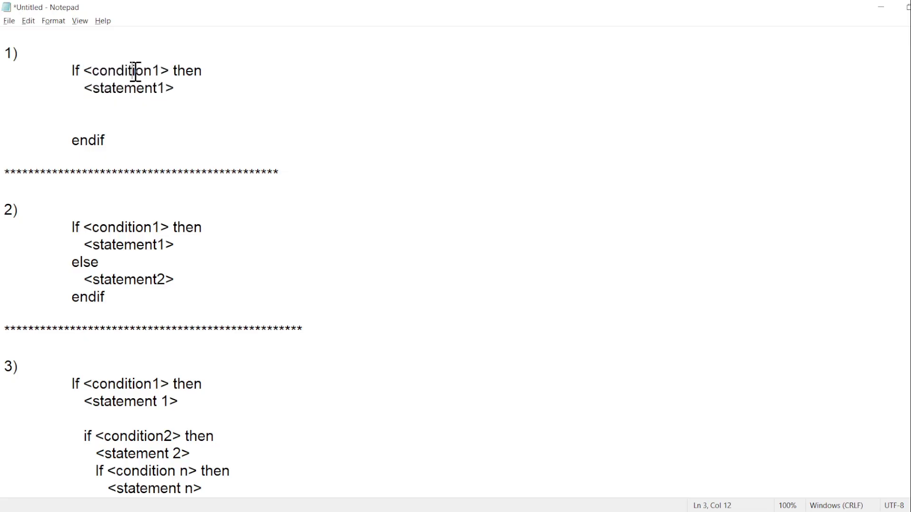
pyautogui.doubleClick(135, 71)
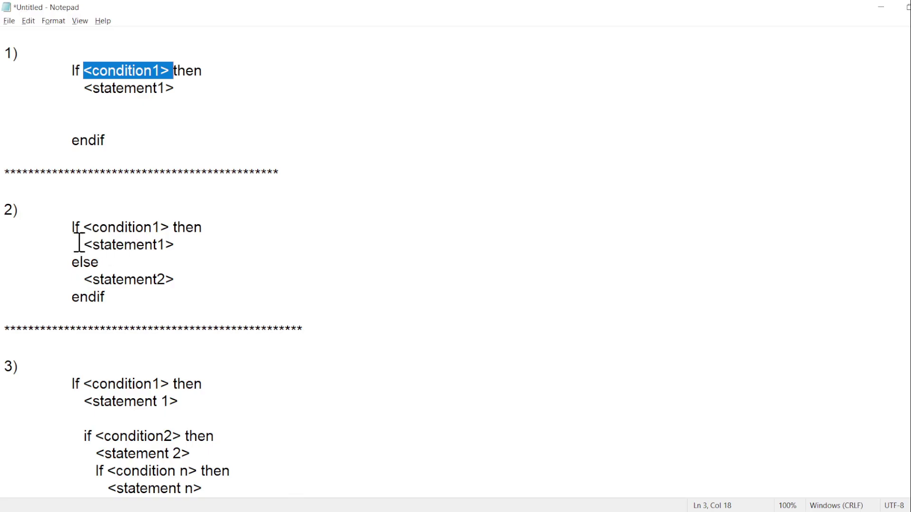
pyautogui.moveTo(72, 71); pyautogui.dragTo(135, 150)
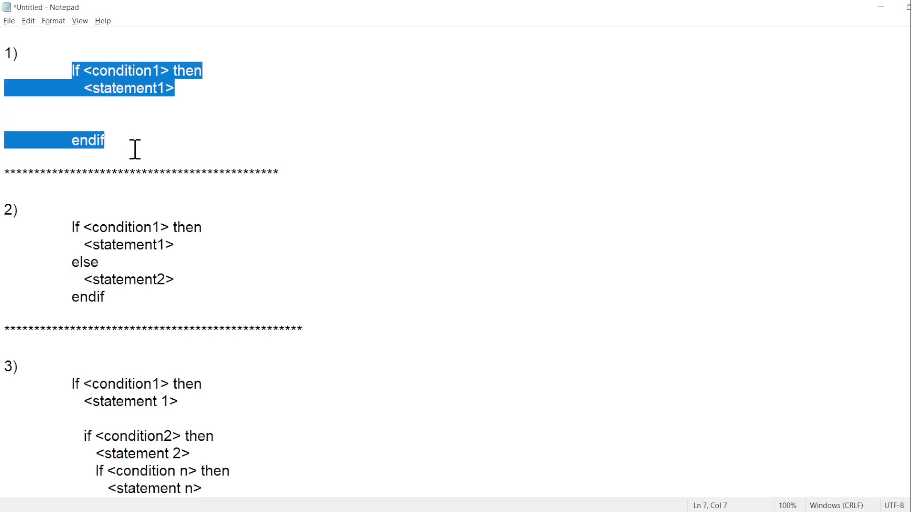
pyautogui.click(137, 87)
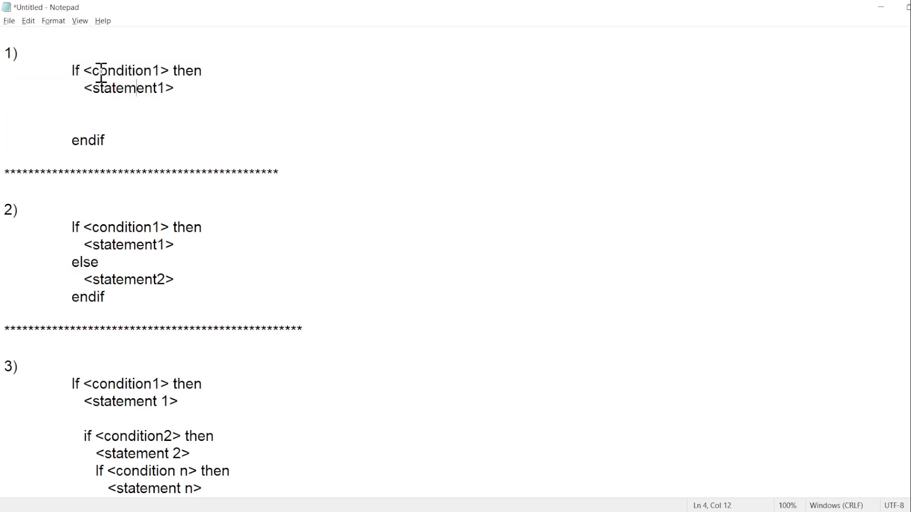
pyautogui.moveTo(84, 72); pyautogui.dragTo(175, 72)
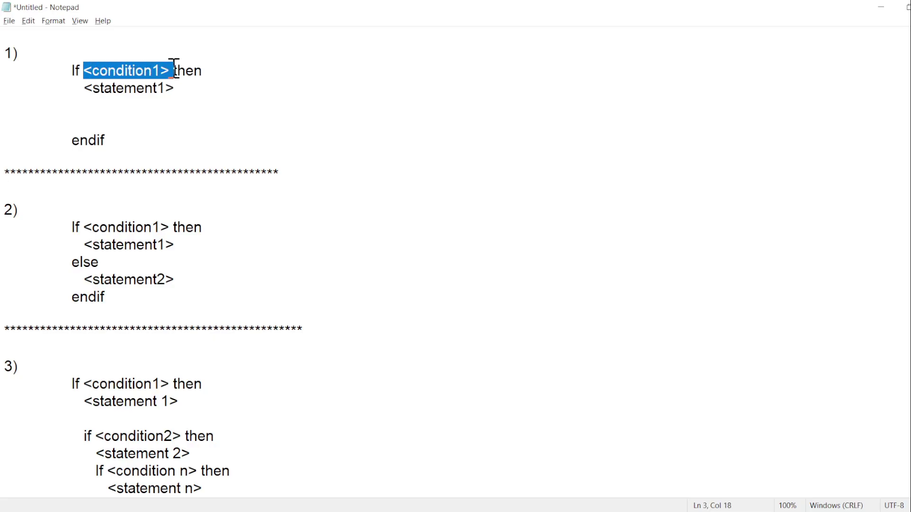
pyautogui.click(84, 88)
pyautogui.moveTo(84, 88); pyautogui.dragTo(202, 88)
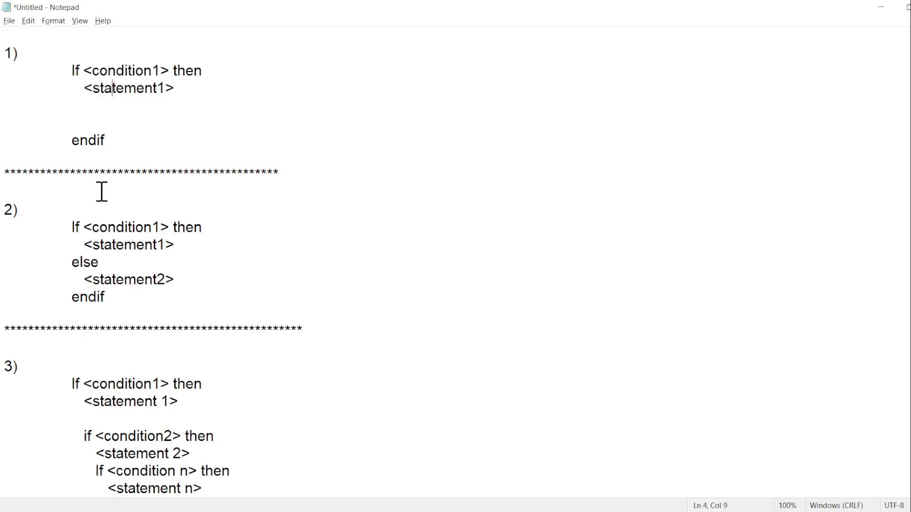
pyautogui.moveTo(84, 224); pyautogui.dragTo(184, 223)
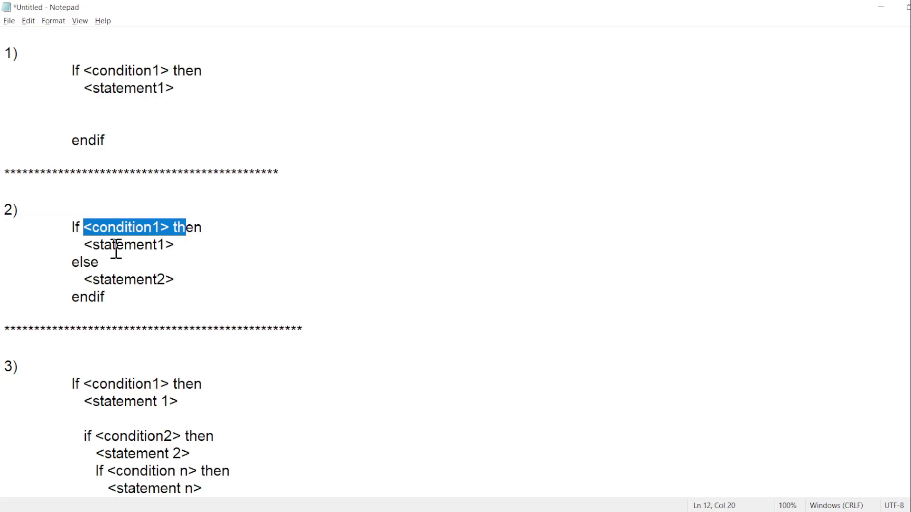
pyautogui.moveTo(86, 245); pyautogui.dragTo(206, 249)
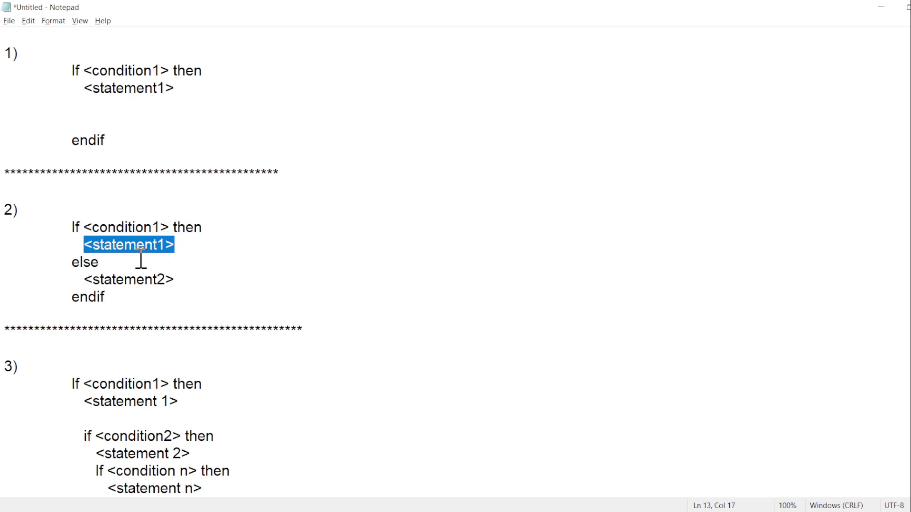
pyautogui.doubleClick(86, 262)
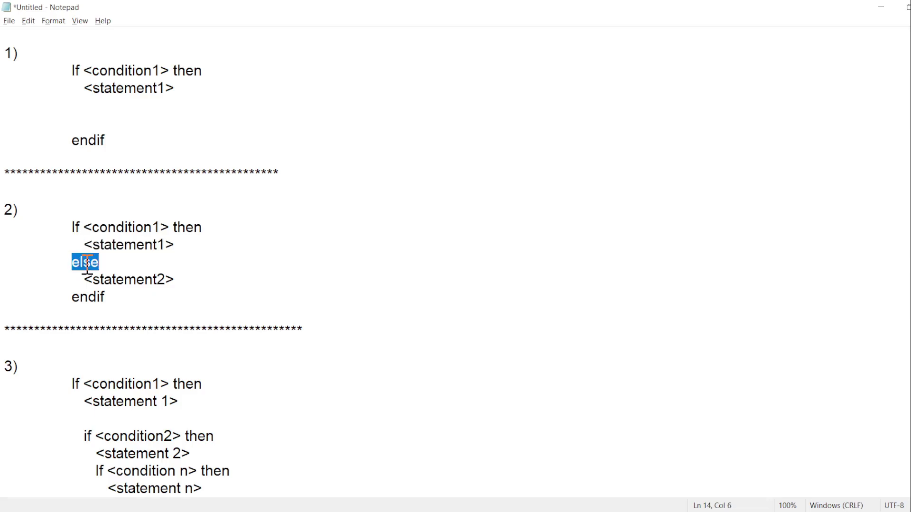
pyautogui.moveTo(83, 279); pyautogui.dragTo(234, 271)
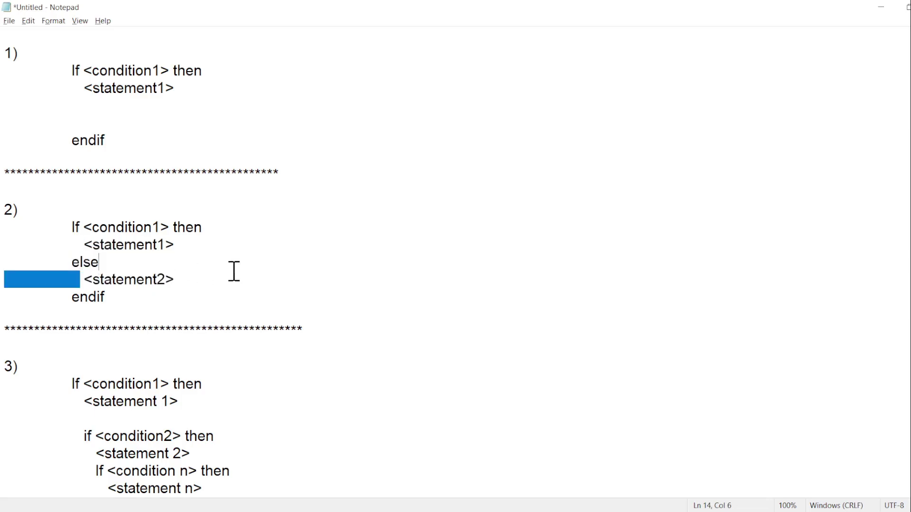
pyautogui.doubleClick(161, 280)
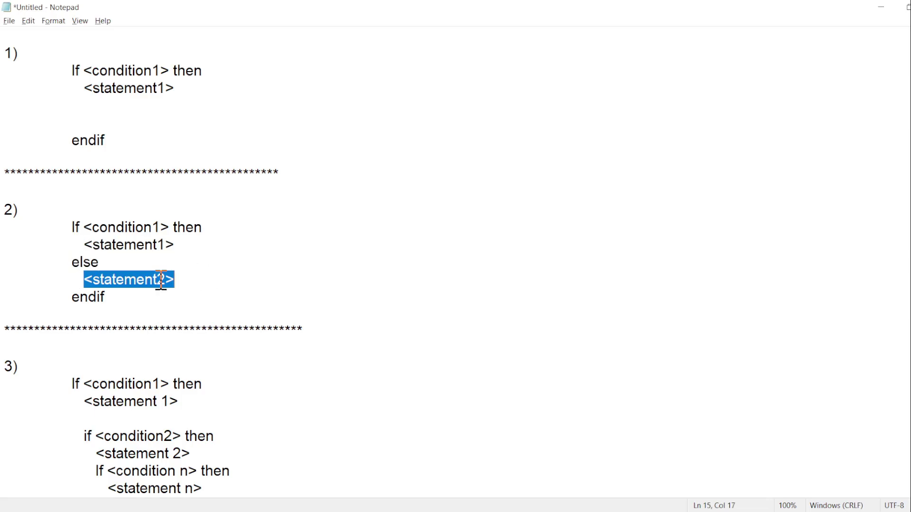
pyautogui.doubleClick(115, 227)
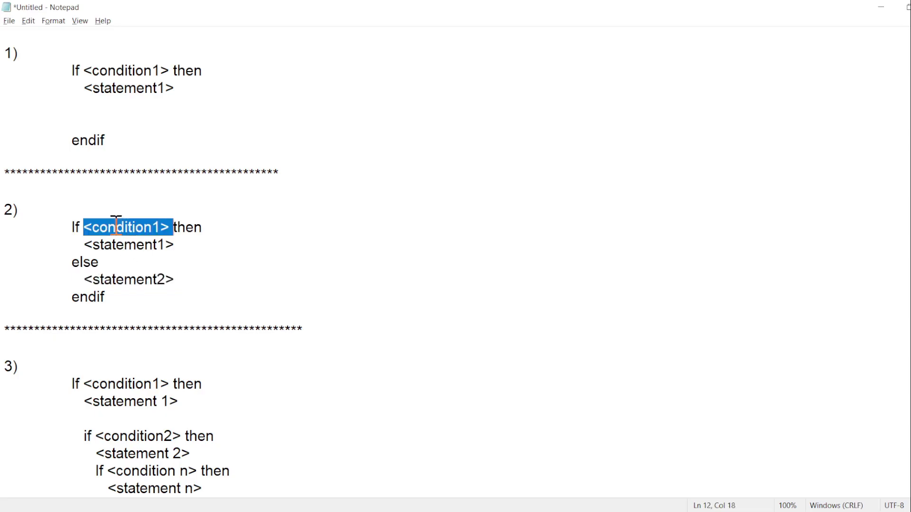
pyautogui.moveTo(85, 245); pyautogui.dragTo(230, 244)
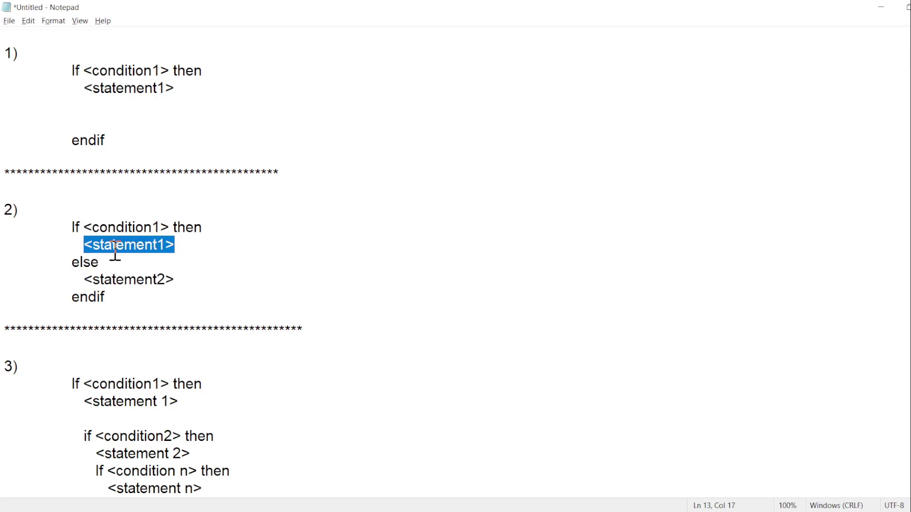
pyautogui.doubleClick(119, 227)
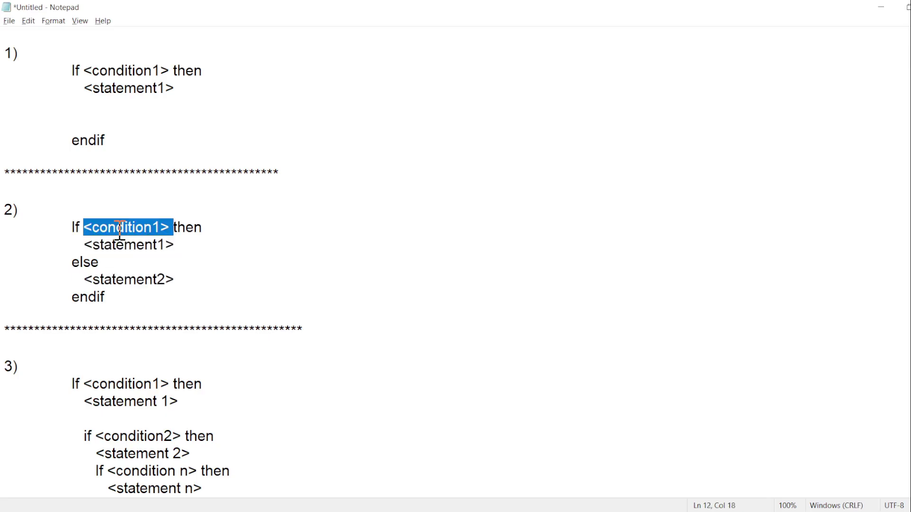
pyautogui.moveTo(84, 280); pyautogui.dragTo(214, 280)
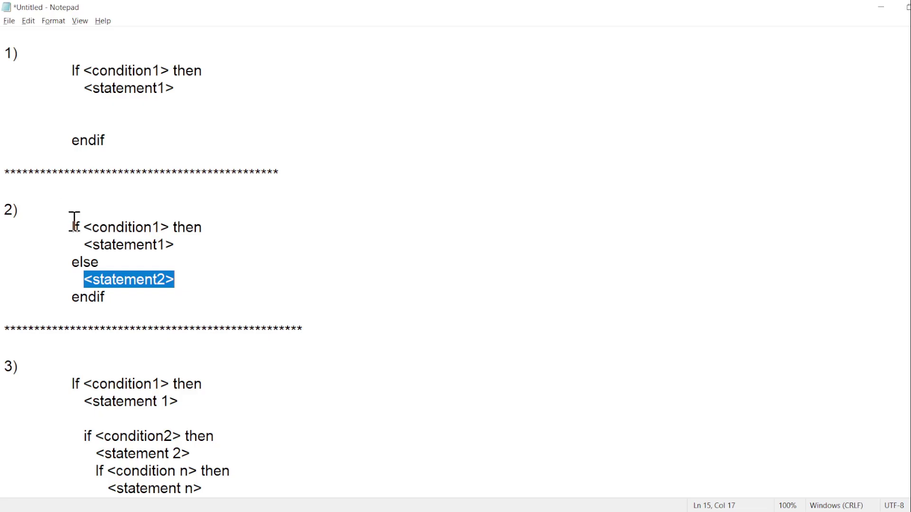
pyautogui.click(71, 384)
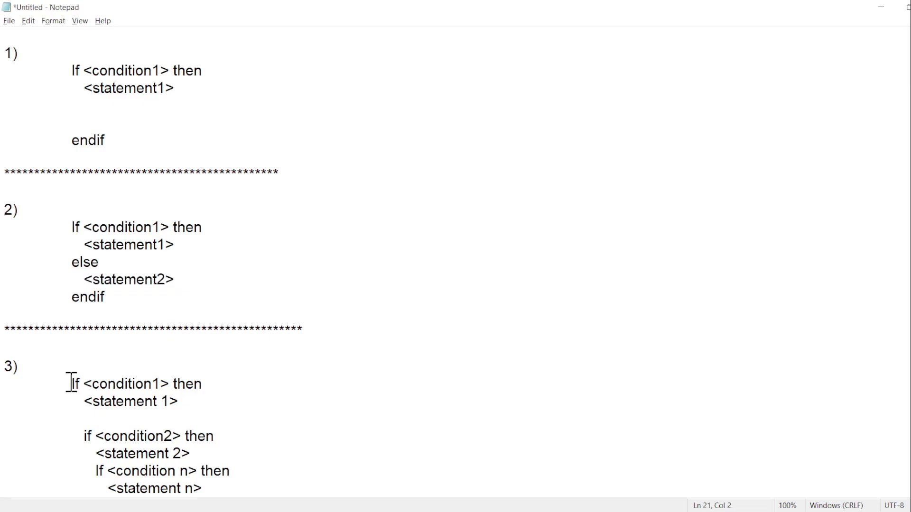
pyautogui.hotkey('shift', 'Down')
pyautogui.hotkey('shift', 'Down')
pyautogui.hotkey('shift', 'Down')
pyautogui.hotkey('shift', 'Down')
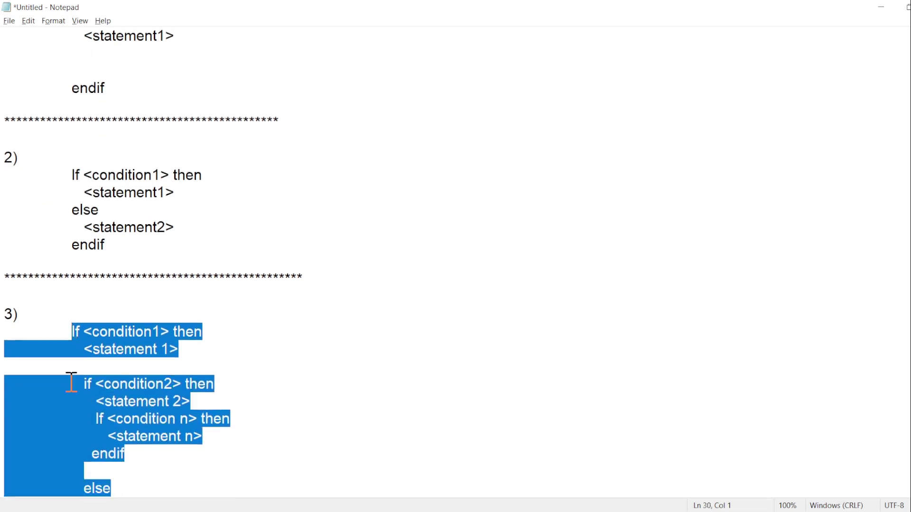
pyautogui.hotkey('shift', 'Down')
pyautogui.hotkey('shift', 'Down')
pyautogui.hotkey('shift', 'Down')
pyautogui.hotkey('shift', 'Down')
pyautogui.hotkey('shift', 'Down')
pyautogui.hotkey('shift', 'Down')
pyautogui.hotkey('shift', 'Down')
pyautogui.hotkey('shift', 'Down')
pyautogui.hotkey('shift', 'Down')
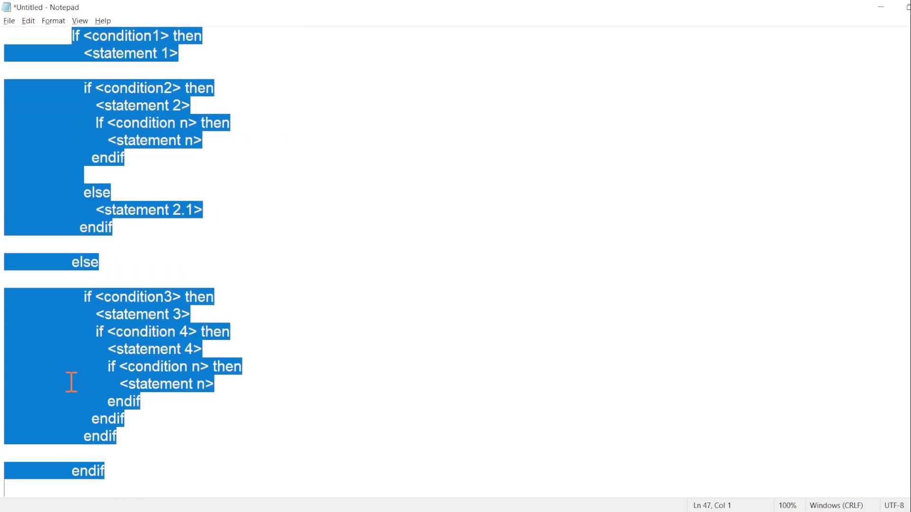
pyautogui.hotkey('shift', 'Down')
pyautogui.hotkey('shift', 'Down')
pyautogui.hotkey('shift', 'Up')
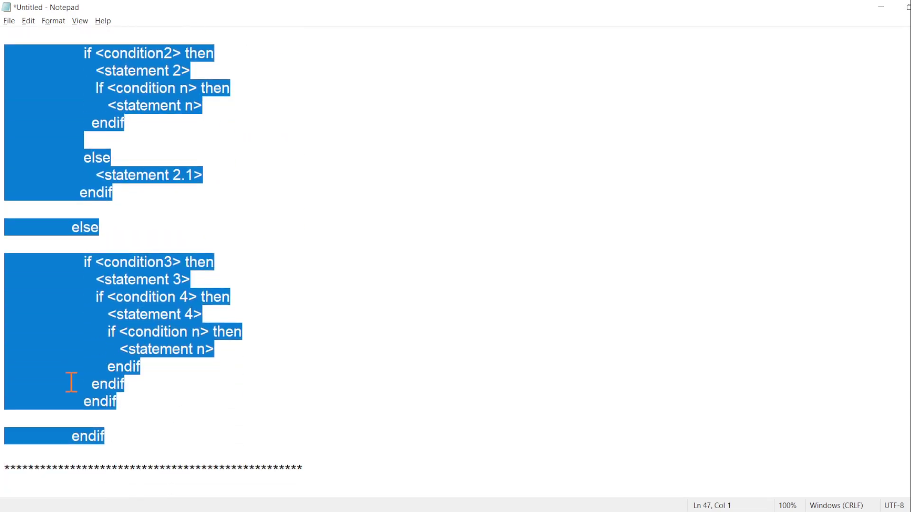
pyautogui.press('Up')
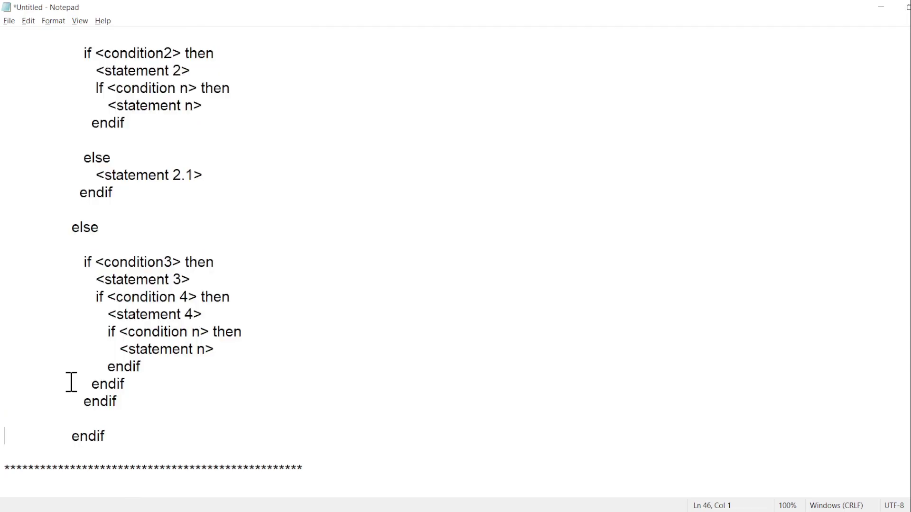
pyautogui.press('Up')
pyautogui.press('Up')
pyautogui.press('Up')
pyautogui.press('Up')
pyautogui.press('Up')
pyautogui.press('Up')
pyautogui.press('Up')
pyautogui.press('Up')
pyautogui.press('Up')
pyautogui.press('Up')
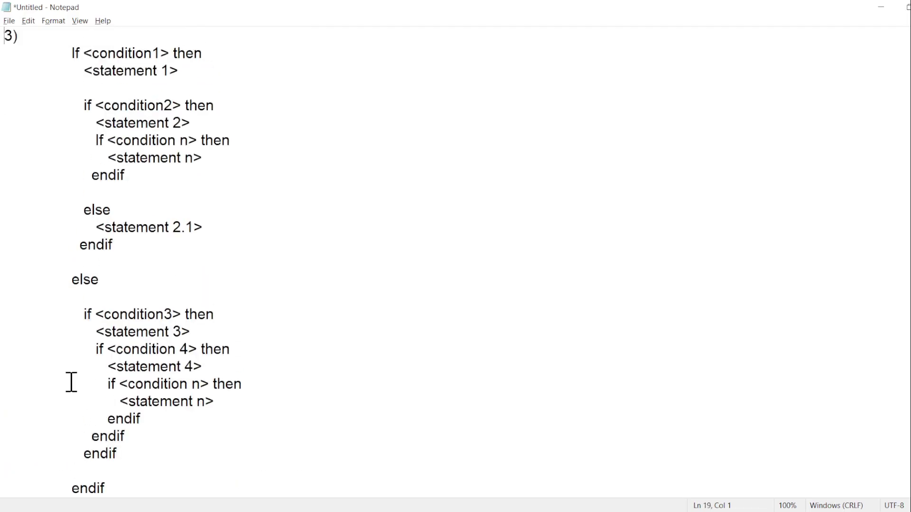
pyautogui.press('Up')
pyautogui.press('Up')
pyautogui.press('Up')
pyautogui.press('Down')
pyautogui.press('Down')
pyautogui.press('Down')
pyautogui.press('Down')
pyautogui.press('Down')
pyautogui.press('Down')
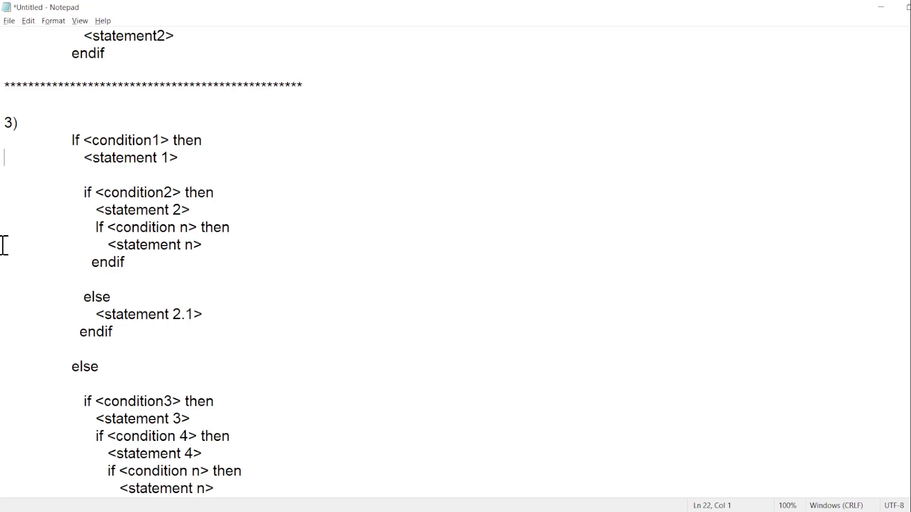
pyautogui.click(74, 141)
pyautogui.moveTo(74, 141); pyautogui.dragTo(173, 142)
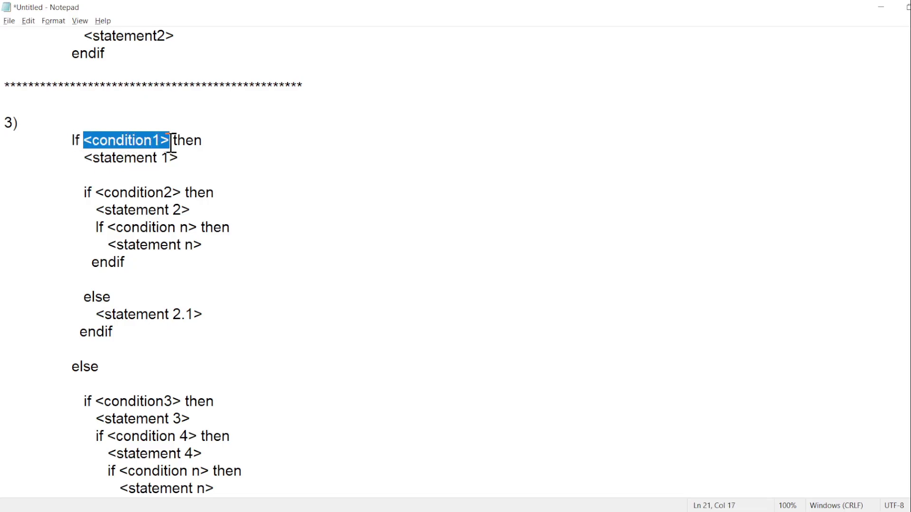
pyautogui.doubleClick(155, 141)
pyautogui.moveTo(81, 157); pyautogui.dragTo(207, 154)
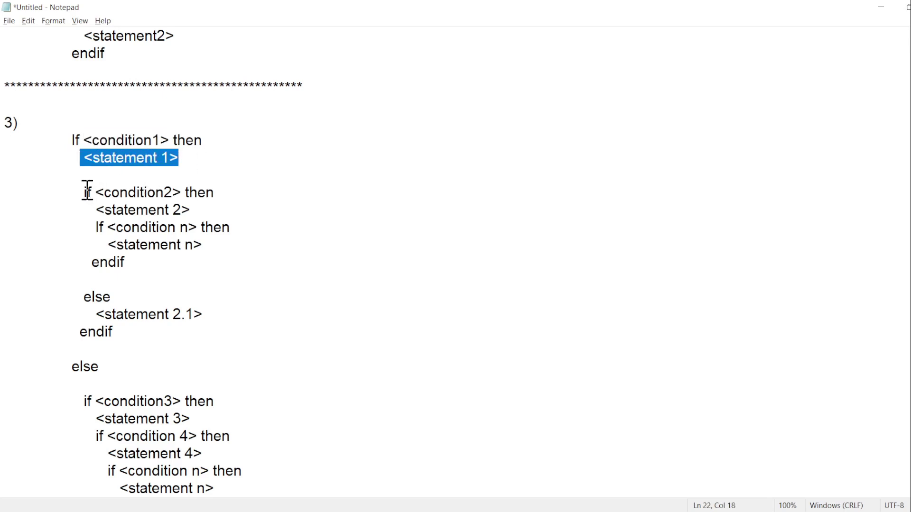
pyautogui.moveTo(85, 193); pyautogui.dragTo(226, 194)
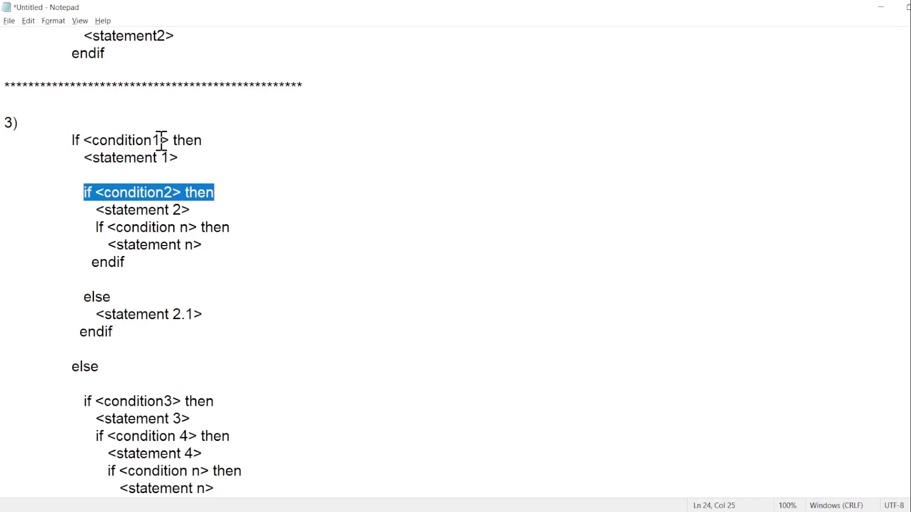
pyautogui.doubleClick(129, 140)
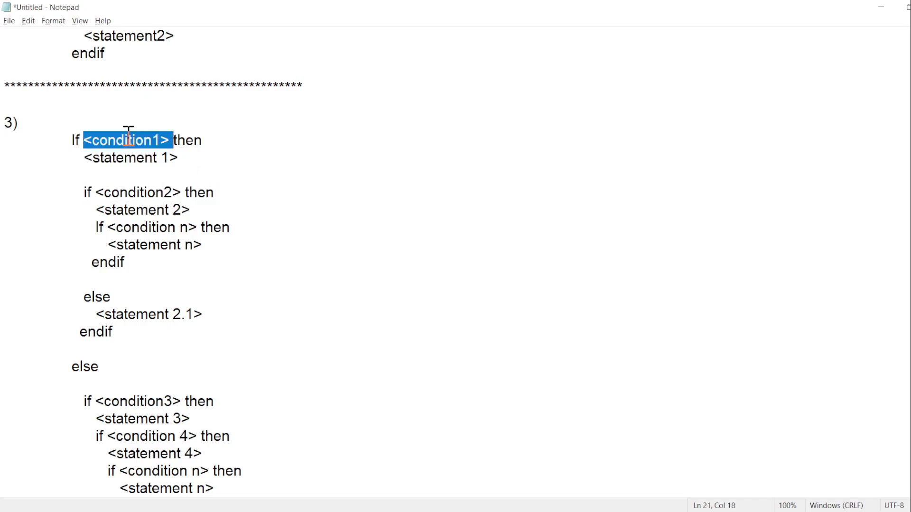
pyautogui.doubleClick(107, 159)
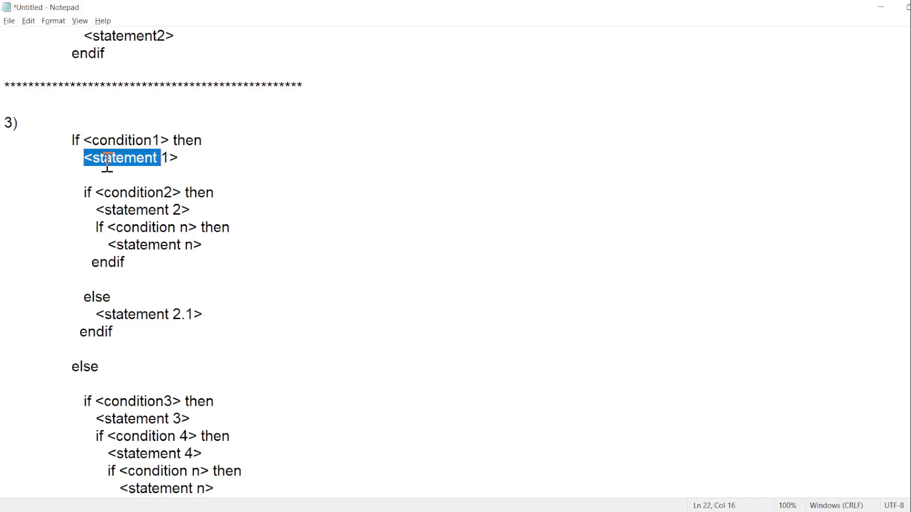
pyautogui.moveTo(81, 192); pyautogui.dragTo(222, 195)
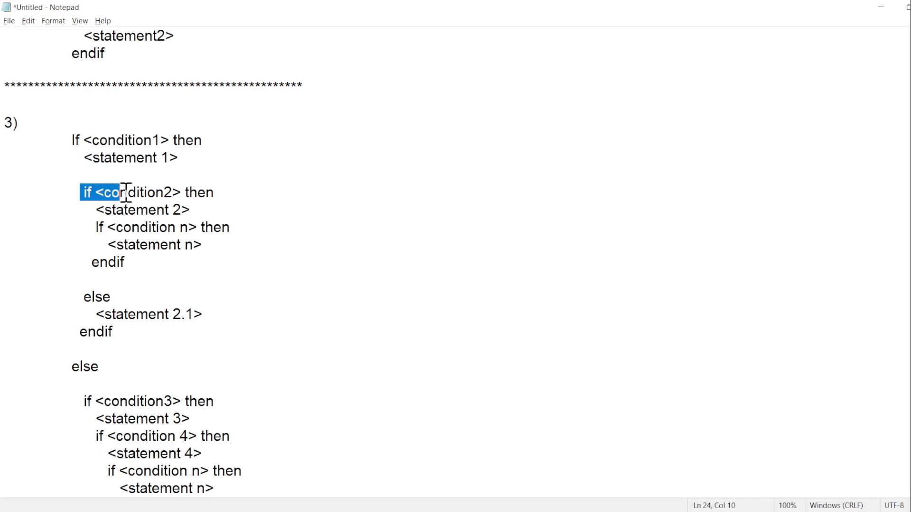
pyautogui.doubleClick(173, 191)
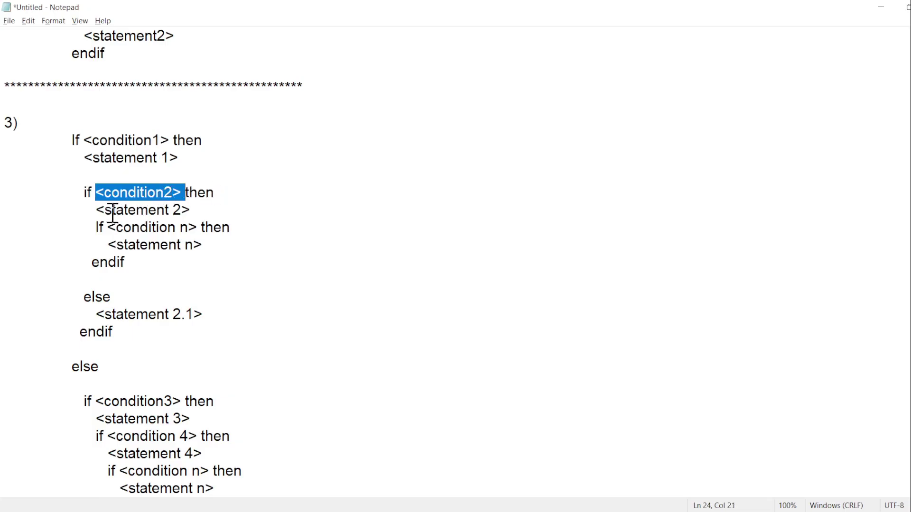
pyautogui.moveTo(97, 211); pyautogui.dragTo(214, 211)
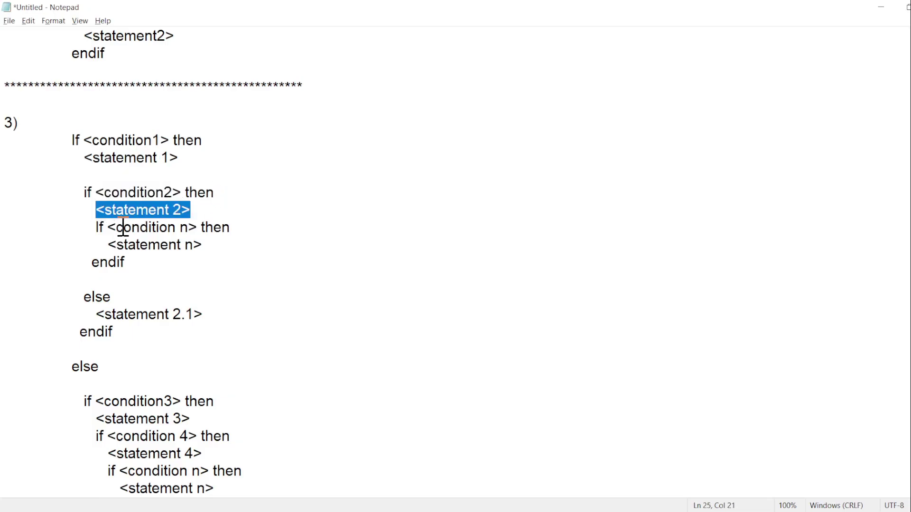
pyautogui.click(95, 228)
pyautogui.moveTo(95, 228); pyautogui.dragTo(263, 235)
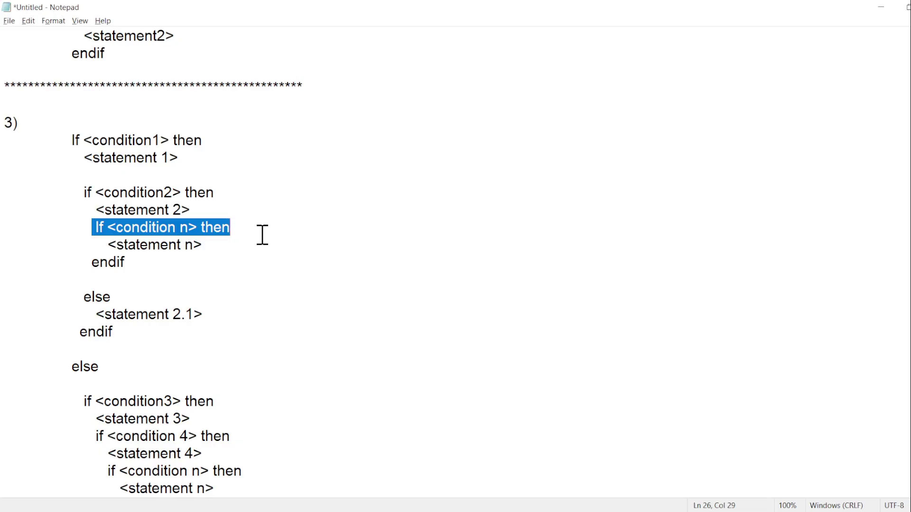
pyautogui.click(108, 243)
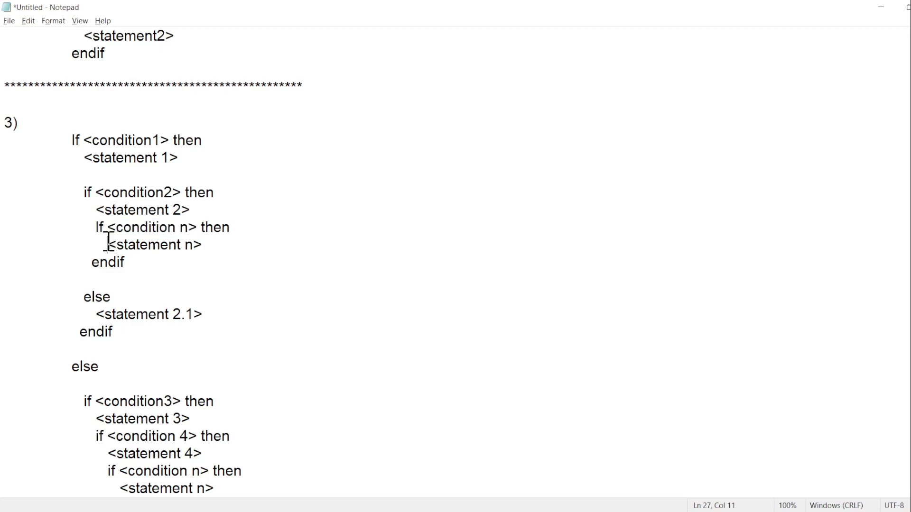
pyautogui.moveTo(109, 243); pyautogui.dragTo(203, 246)
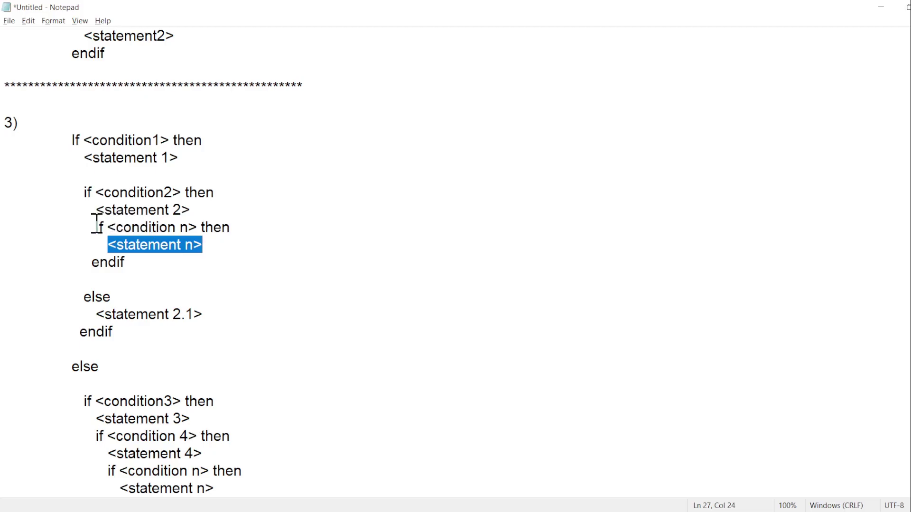
pyautogui.moveTo(96, 227); pyautogui.dragTo(137, 242)
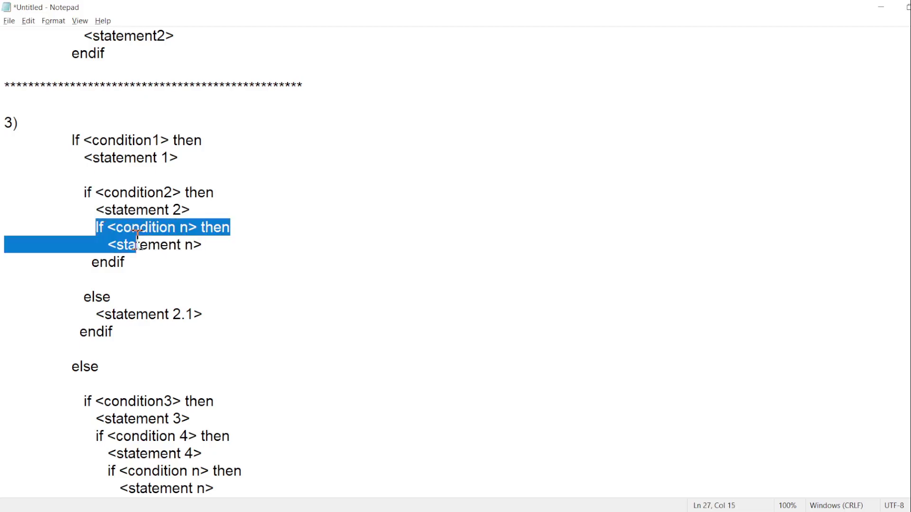
pyautogui.moveTo(137, 241); pyautogui.dragTo(142, 261)
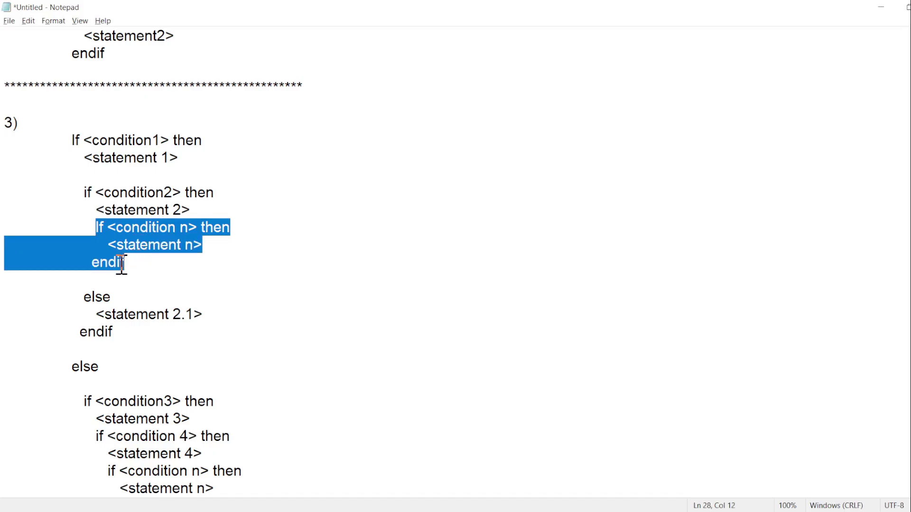
pyautogui.doubleClick(114, 264)
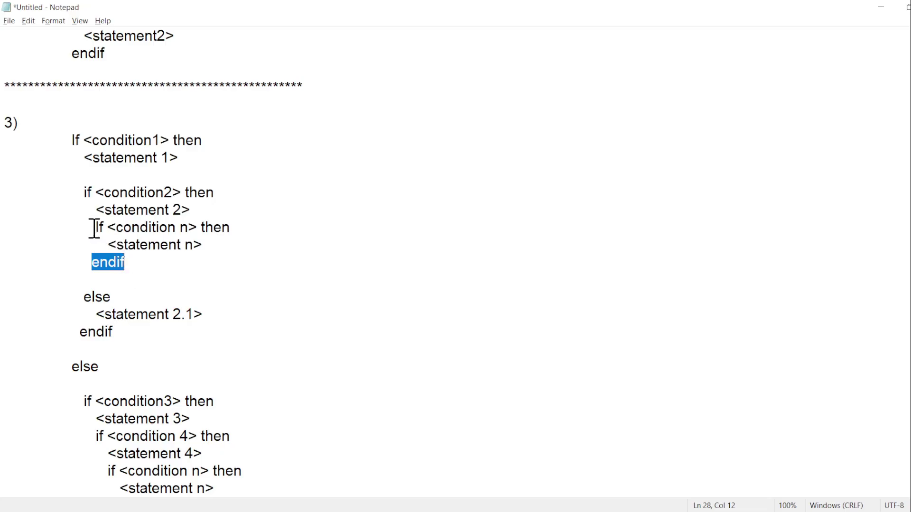
pyautogui.moveTo(99, 228); pyautogui.dragTo(151, 265)
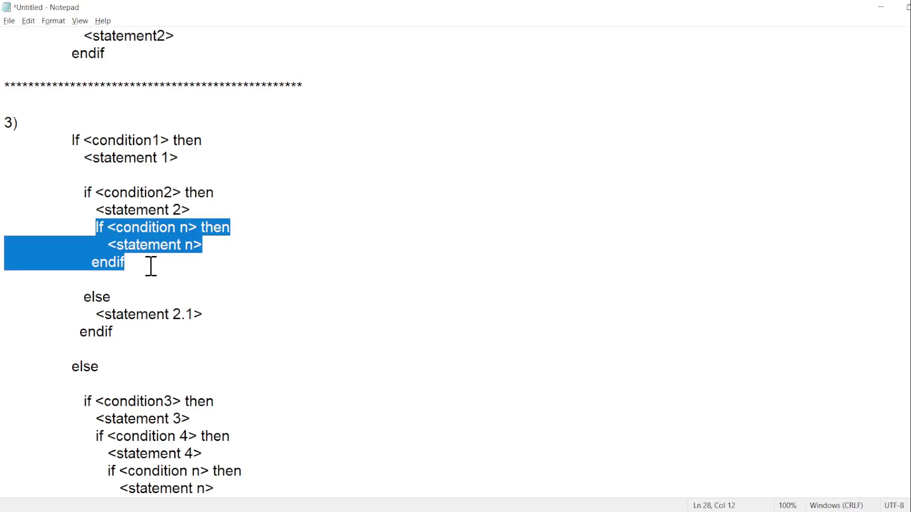
pyautogui.moveTo(81, 192)
pyautogui.mouseDown()
pyautogui.moveTo(135, 289)
pyautogui.moveTo(138, 330)
pyautogui.mouseUp()
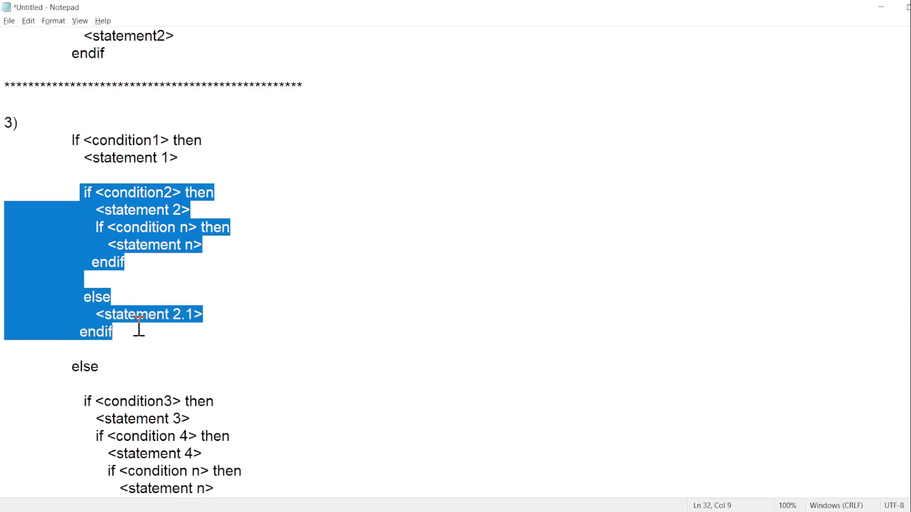
pyautogui.click(98, 203)
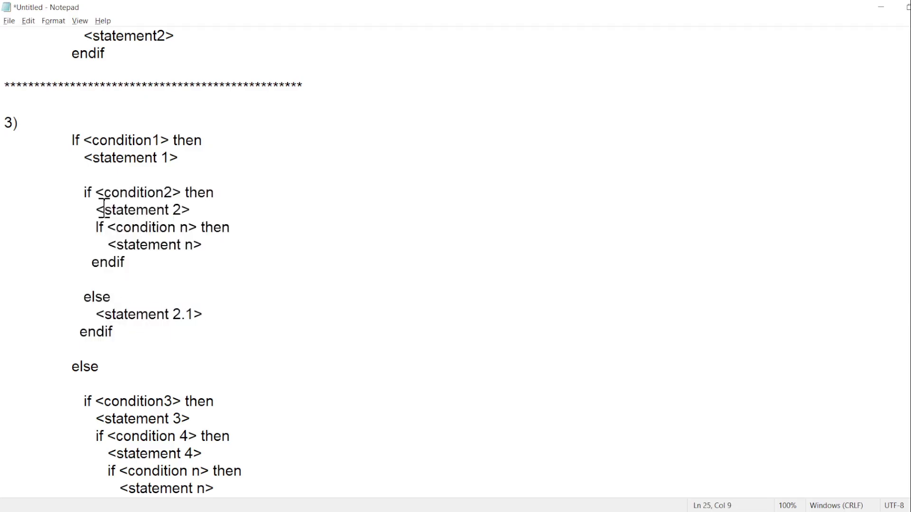
pyautogui.moveTo(95, 193)
pyautogui.mouseDown()
pyautogui.moveTo(169, 209)
pyautogui.moveTo(183, 194)
pyautogui.mouseUp()
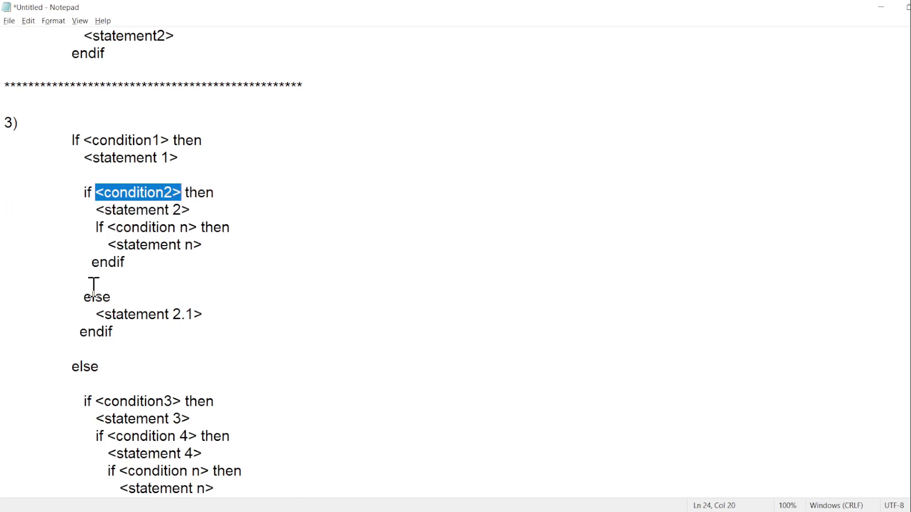
pyautogui.moveTo(85, 297); pyautogui.dragTo(116, 297)
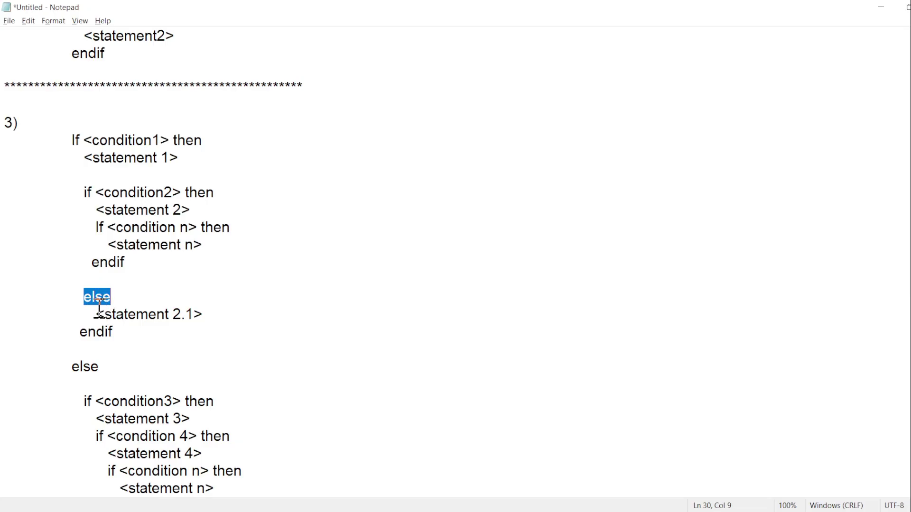
pyautogui.moveTo(96, 314); pyautogui.dragTo(221, 315)
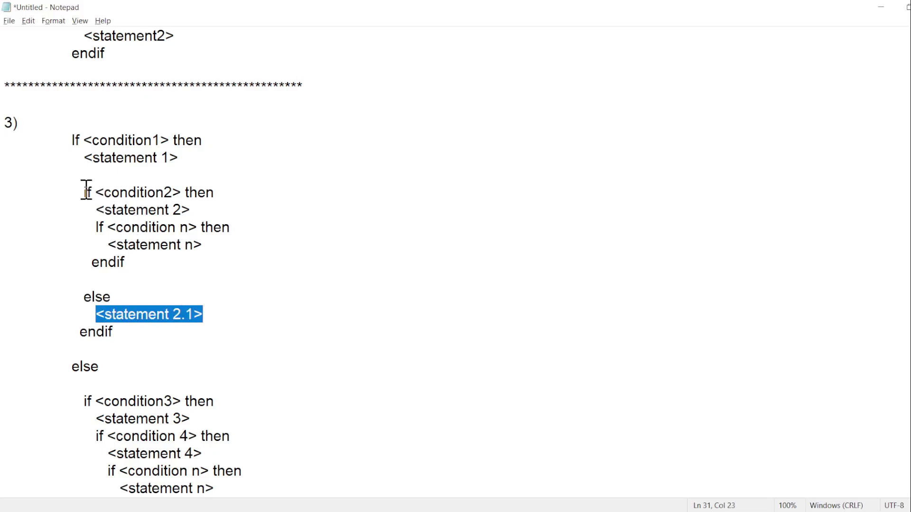
pyautogui.moveTo(84, 192); pyautogui.dragTo(160, 330)
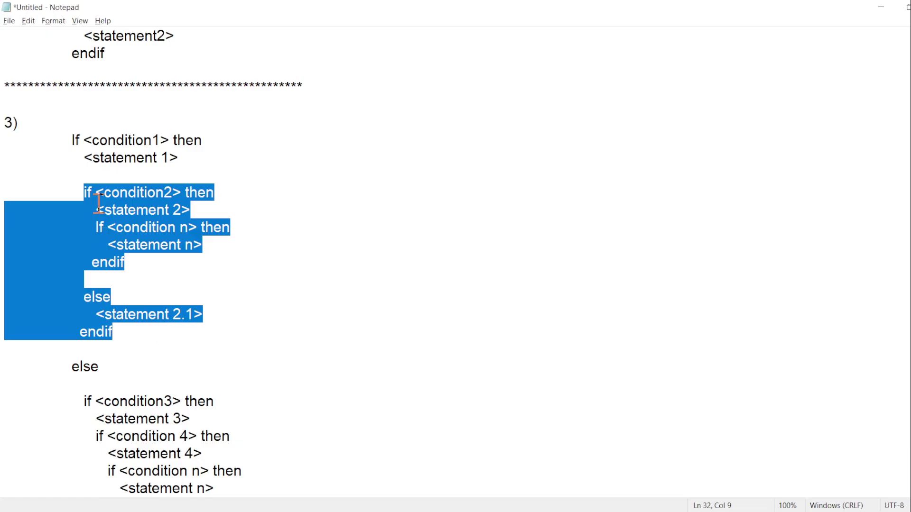
pyautogui.moveTo(84, 141); pyautogui.dragTo(169, 157)
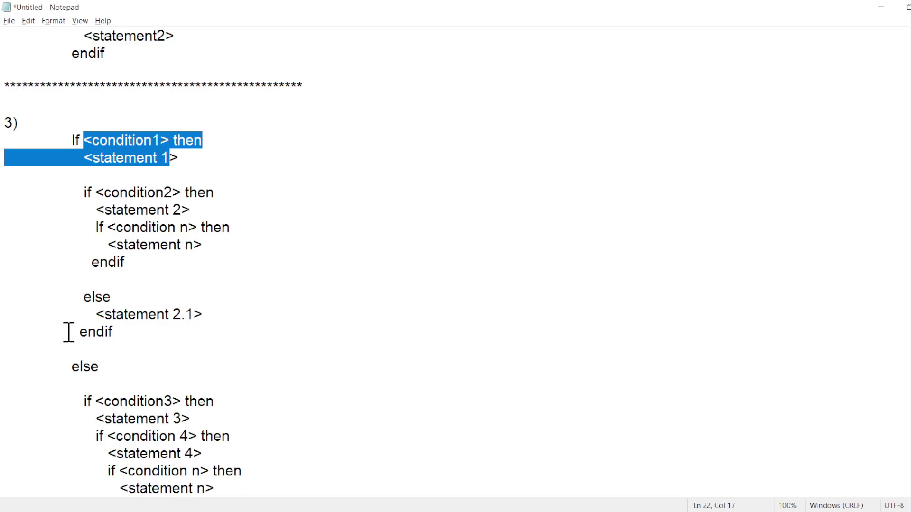
pyautogui.moveTo(72, 366); pyautogui.dragTo(100, 367)
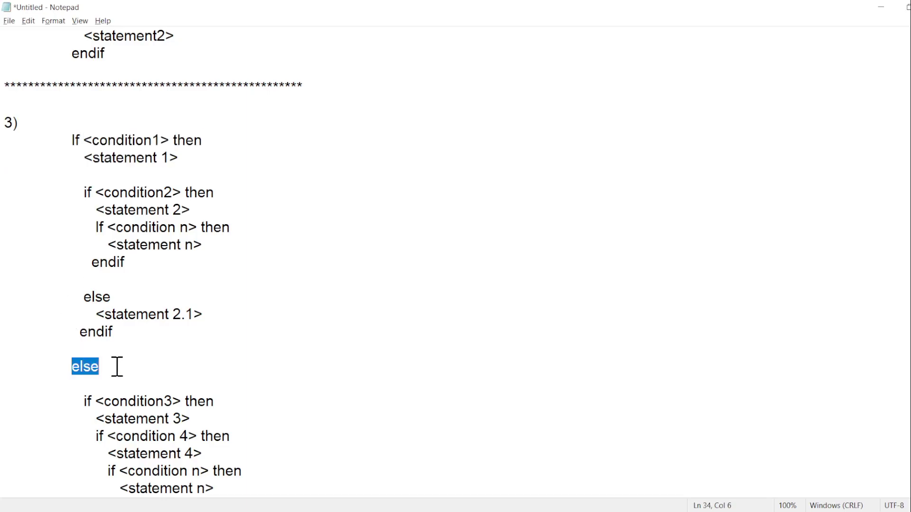
pyautogui.press('Down')
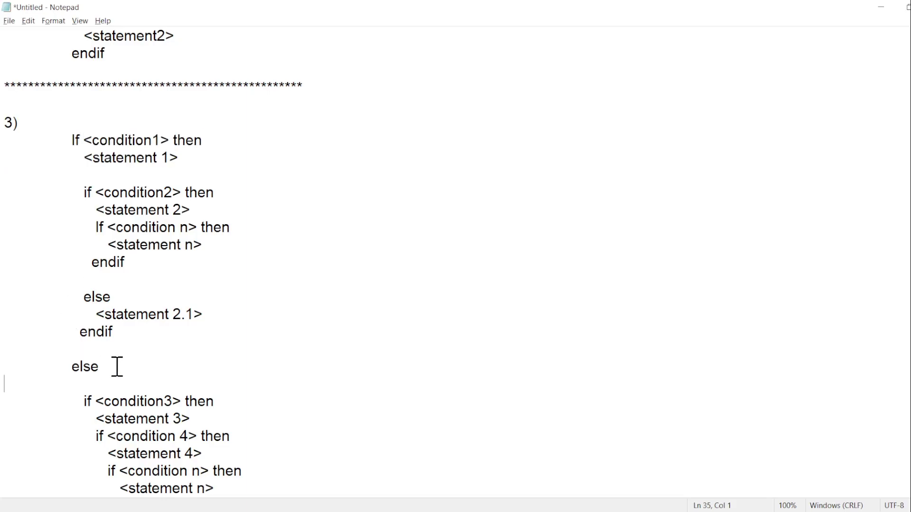
pyautogui.press('Down')
pyautogui.press('Down')
pyautogui.press('Down')
pyautogui.press('Down')
pyautogui.press('Down')
pyautogui.press('Down')
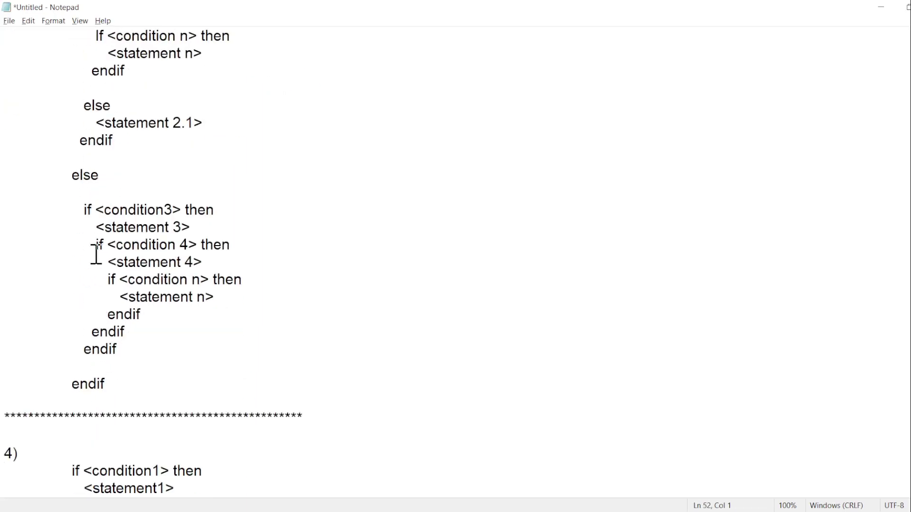
pyautogui.moveTo(84, 210)
pyautogui.mouseDown()
pyautogui.moveTo(160, 303)
pyautogui.moveTo(175, 344)
pyautogui.mouseUp()
pyautogui.press('Down')
pyautogui.press('Down')
pyautogui.press('Down')
pyautogui.press('Down')
pyautogui.press('Down')
pyautogui.press('Down')
pyautogui.press('Up')
pyautogui.press('Up')
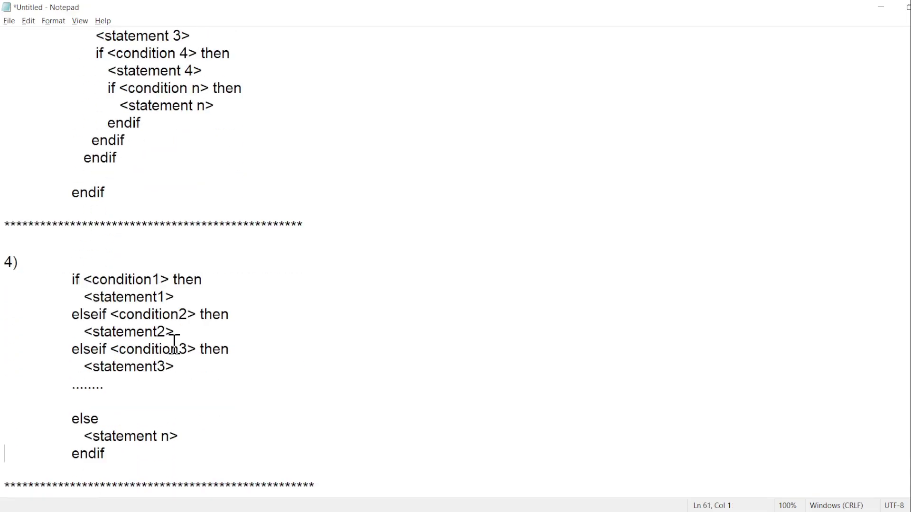
pyautogui.press('Up')
pyautogui.press('Up')
pyautogui.press('Up')
pyautogui.press('Up')
pyautogui.press('Up')
pyautogui.press('Up')
pyautogui.press('Up')
pyautogui.press('Up')
pyautogui.press('Up')
pyautogui.moveTo(73, 280); pyautogui.dragTo(166, 457)
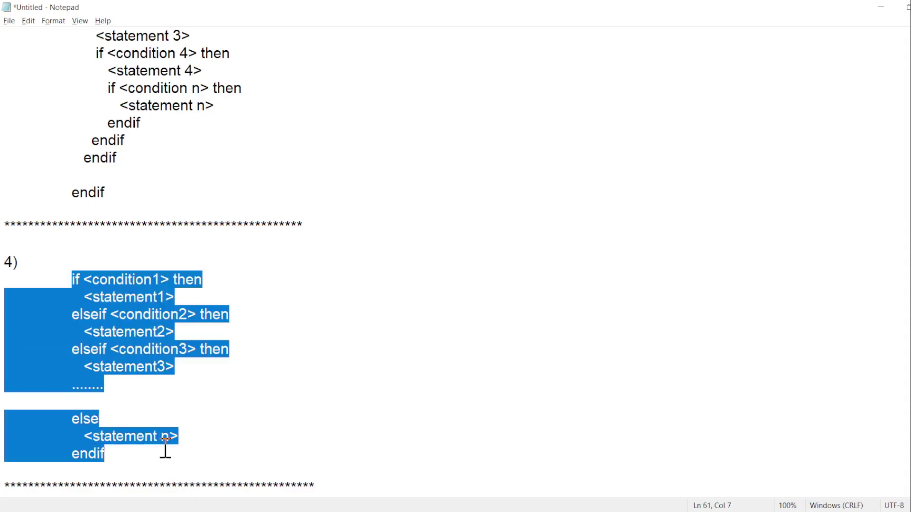
pyautogui.click(104, 297)
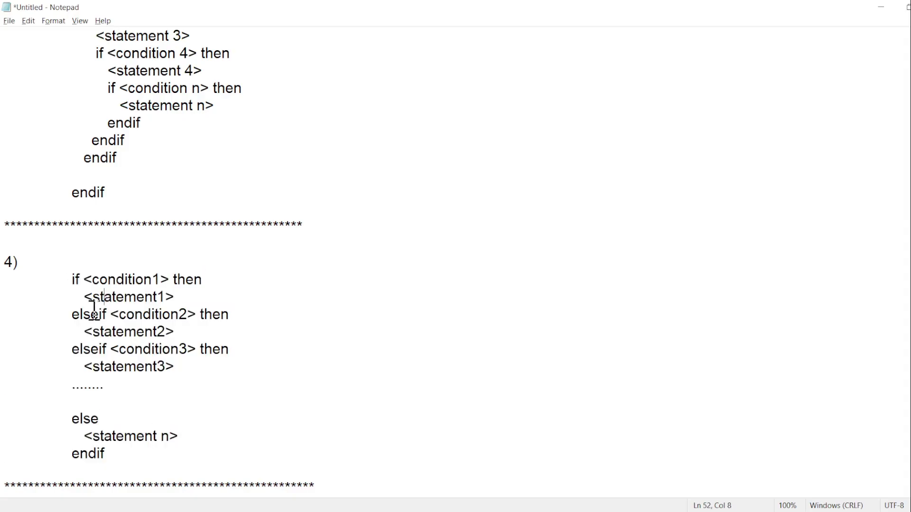
pyautogui.moveTo(71, 279); pyautogui.dragTo(217, 281)
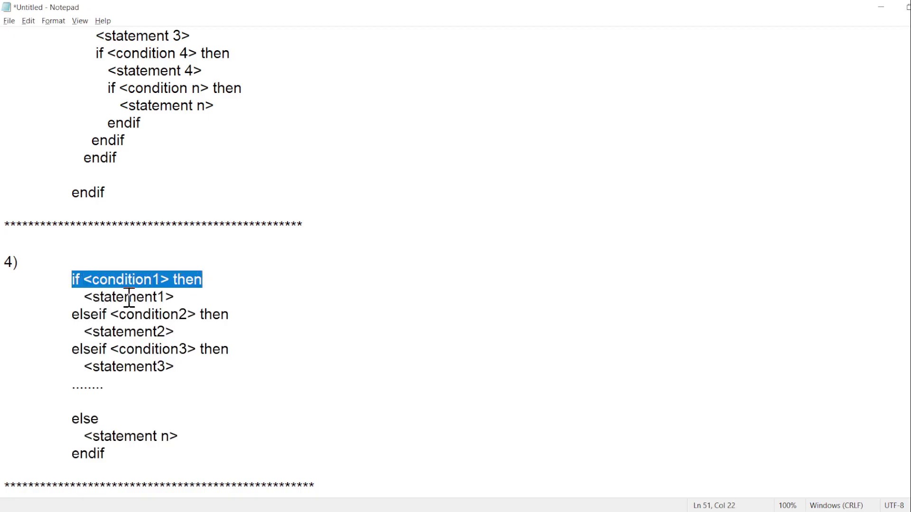
pyautogui.moveTo(84, 298); pyautogui.dragTo(208, 300)
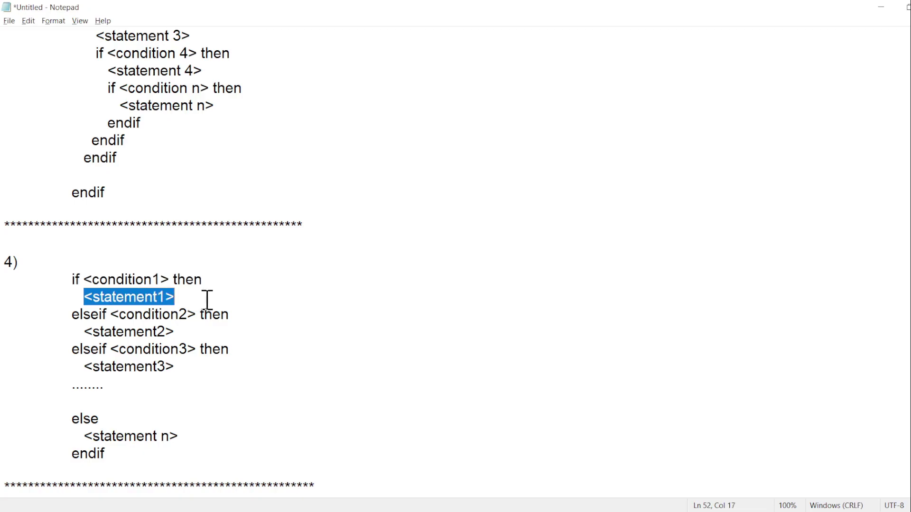
pyautogui.click(73, 317)
pyautogui.moveTo(80, 281); pyautogui.dragTo(169, 281)
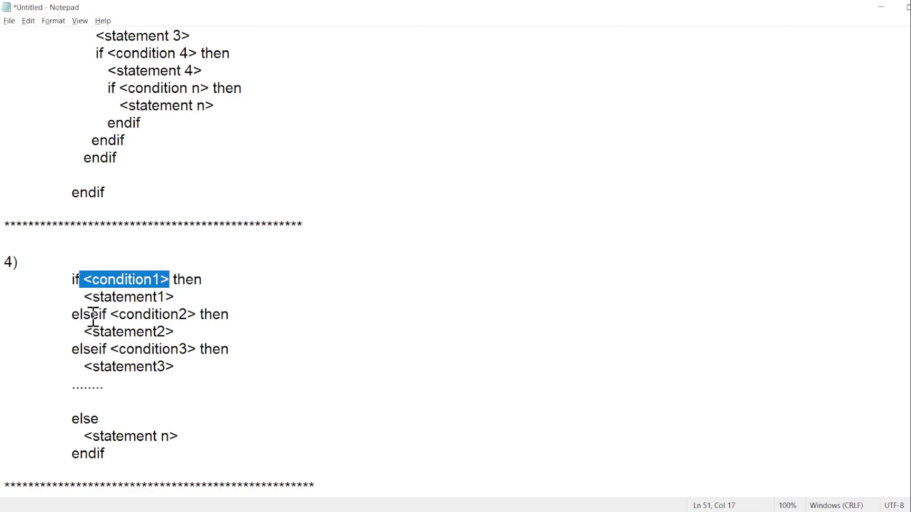
pyautogui.moveTo(72, 315); pyautogui.dragTo(199, 315)
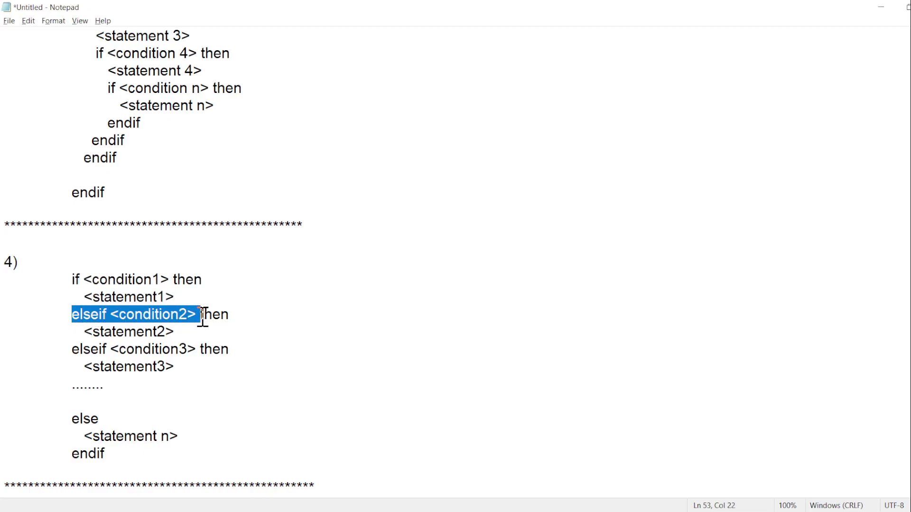
pyautogui.moveTo(80, 331); pyautogui.dragTo(205, 334)
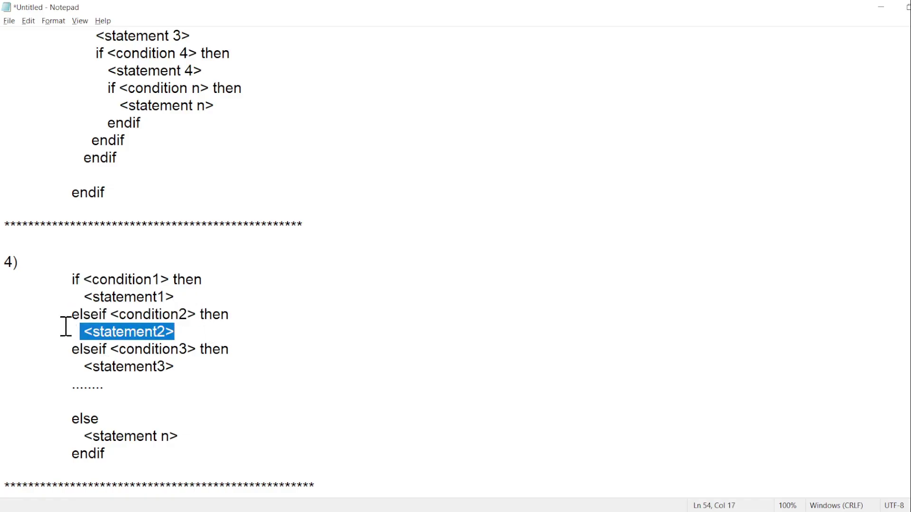
pyautogui.moveTo(69, 318); pyautogui.dragTo(221, 315)
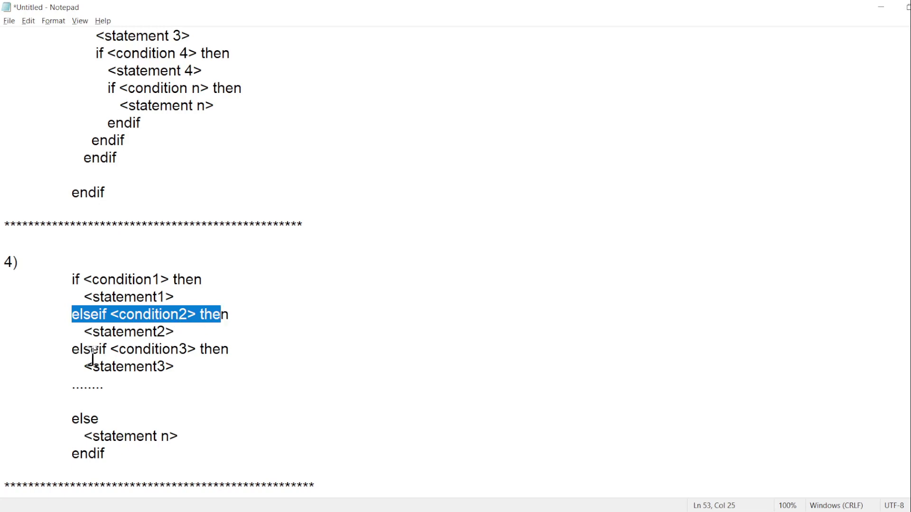
pyautogui.moveTo(74, 351); pyautogui.dragTo(194, 351)
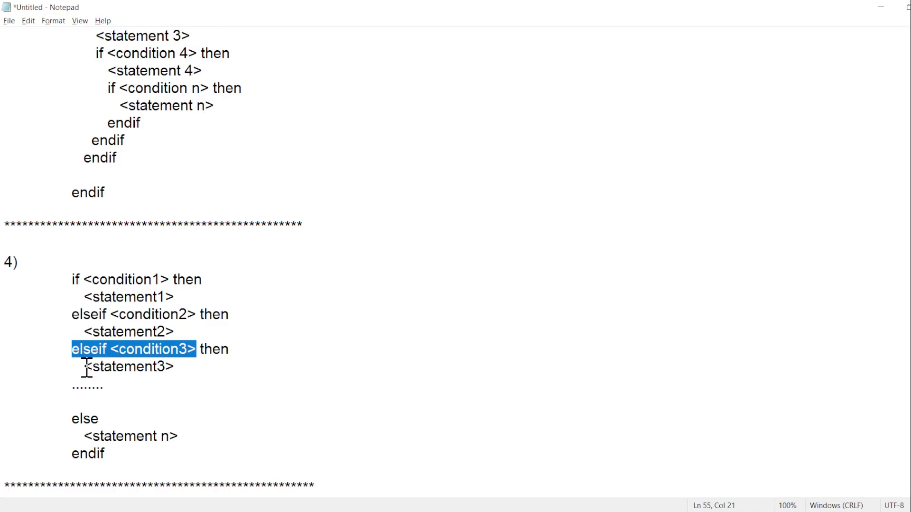
pyautogui.moveTo(87, 367); pyautogui.dragTo(194, 366)
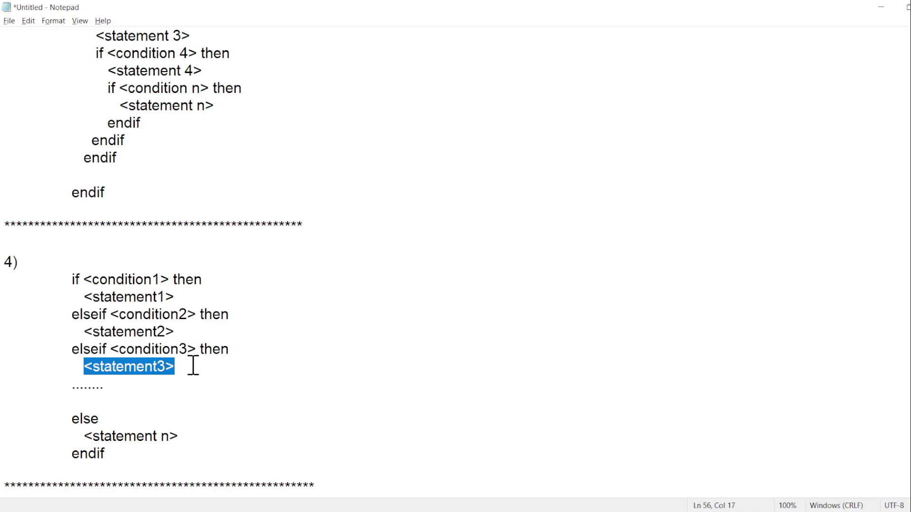
pyautogui.doubleClick(90, 386)
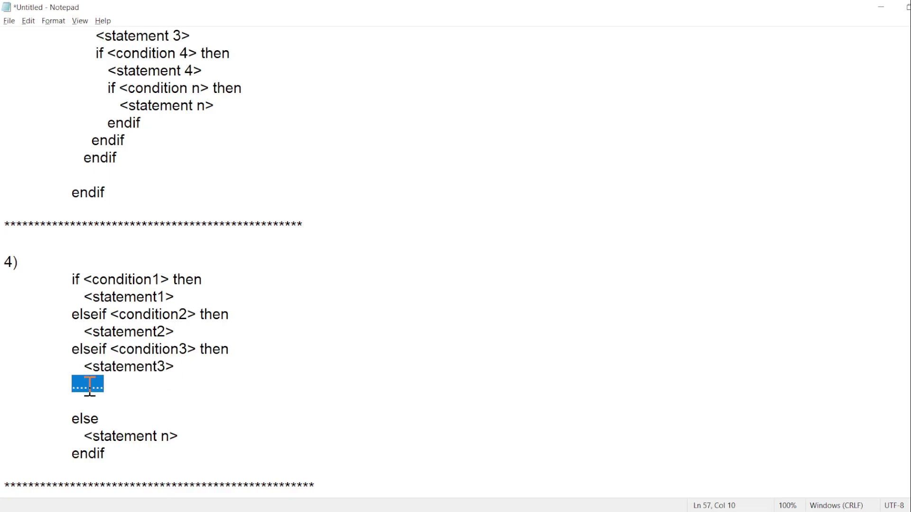
pyautogui.click(73, 420)
pyautogui.moveTo(72, 420); pyautogui.dragTo(120, 418)
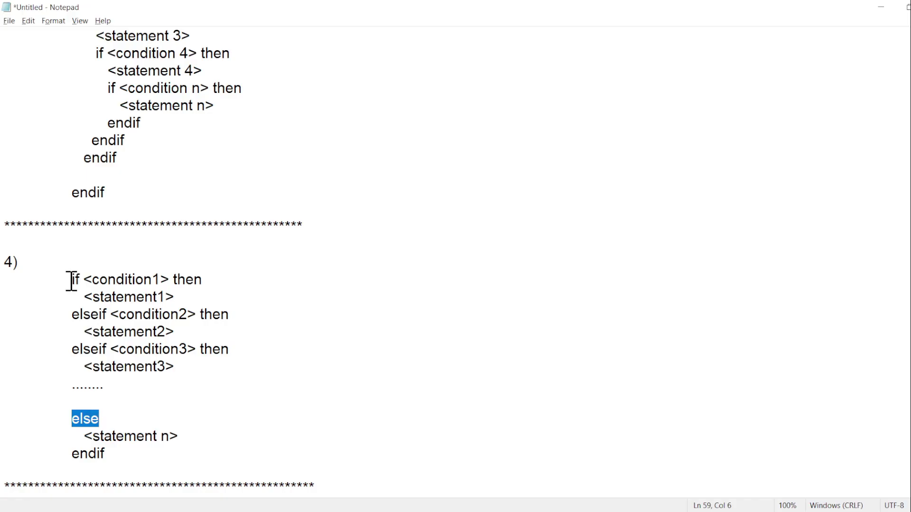
pyautogui.moveTo(71, 282); pyautogui.dragTo(225, 366)
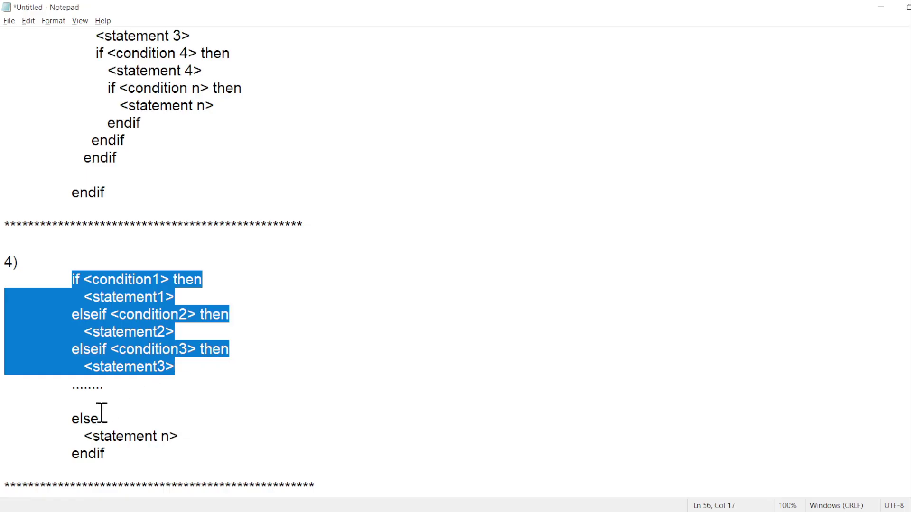
pyautogui.doubleClick(82, 420)
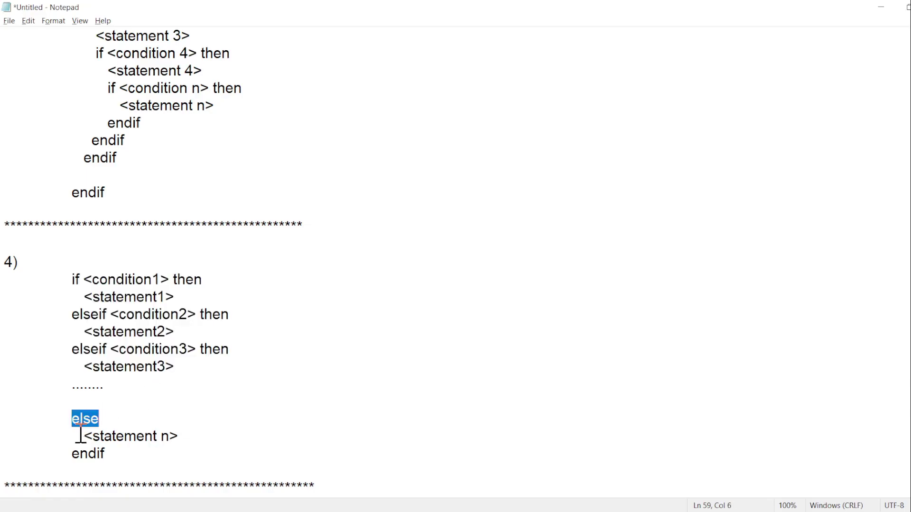
pyautogui.moveTo(82, 438); pyautogui.dragTo(260, 439)
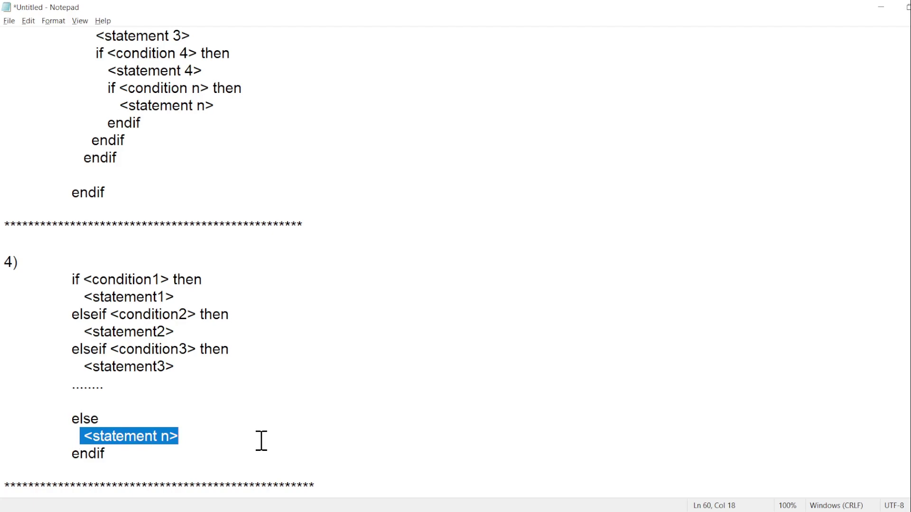
pyautogui.click(153, 437)
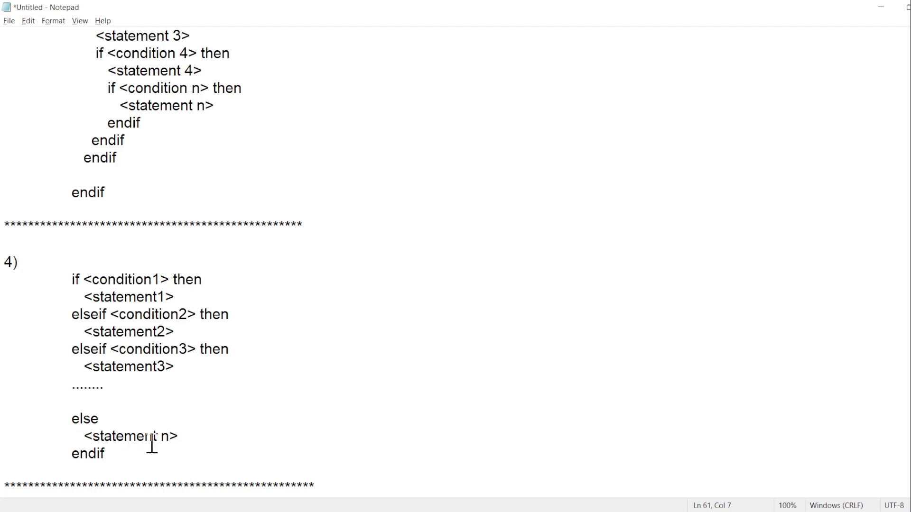
pyautogui.doubleClick(152, 436)
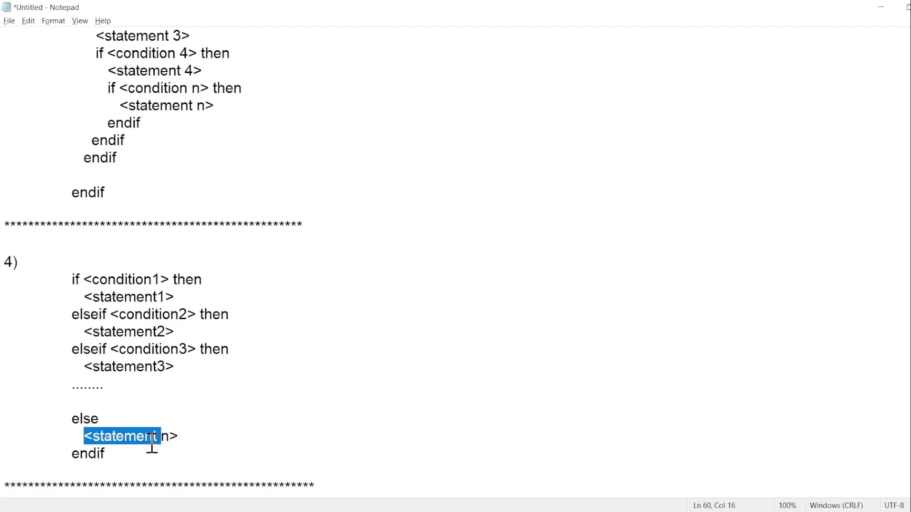
pyautogui.click(153, 439)
pyautogui.doubleClick(155, 438)
pyautogui.click(135, 143)
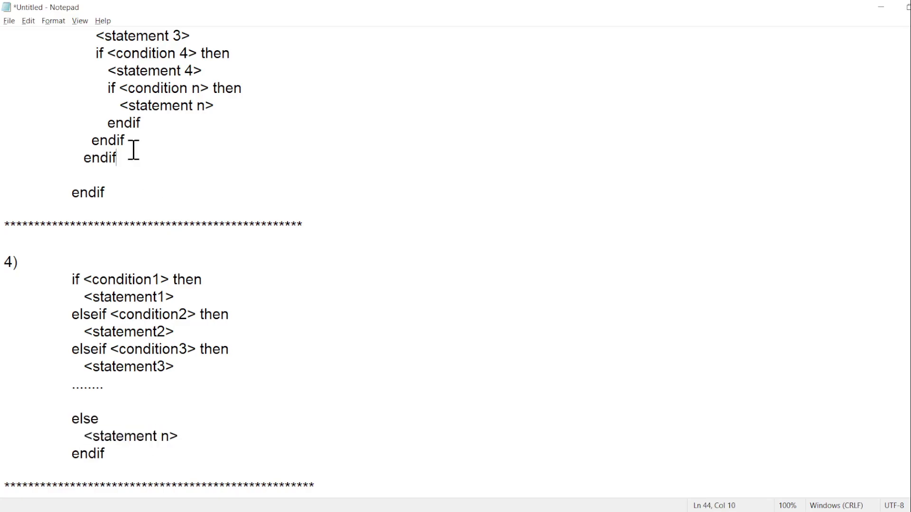
pyautogui.doubleClick(139, 127)
pyautogui.press('Up')
pyautogui.press('Up')
pyautogui.press('Up')
pyautogui.press('Up')
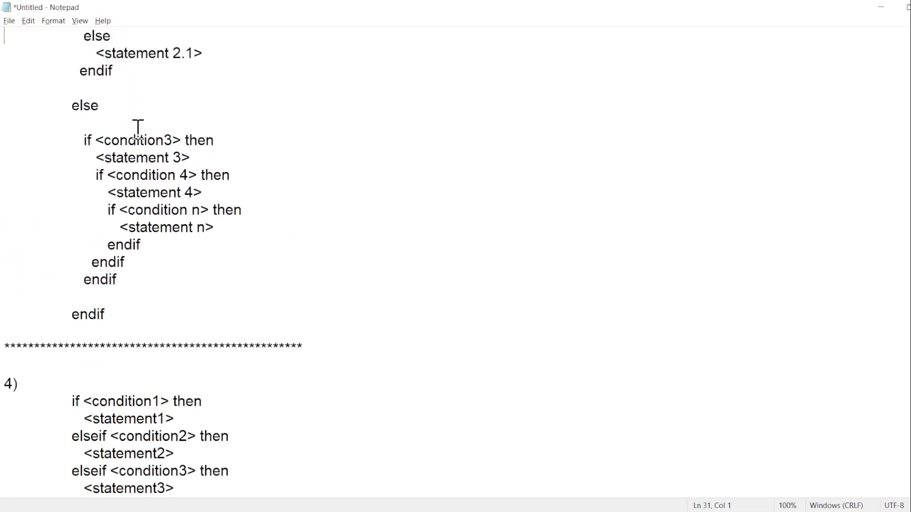
pyautogui.press('Up')
pyautogui.press('Up')
pyautogui.press('Up')
pyautogui.press('Up')
pyautogui.press('Up')
pyautogui.press('Up')
pyautogui.press('Up')
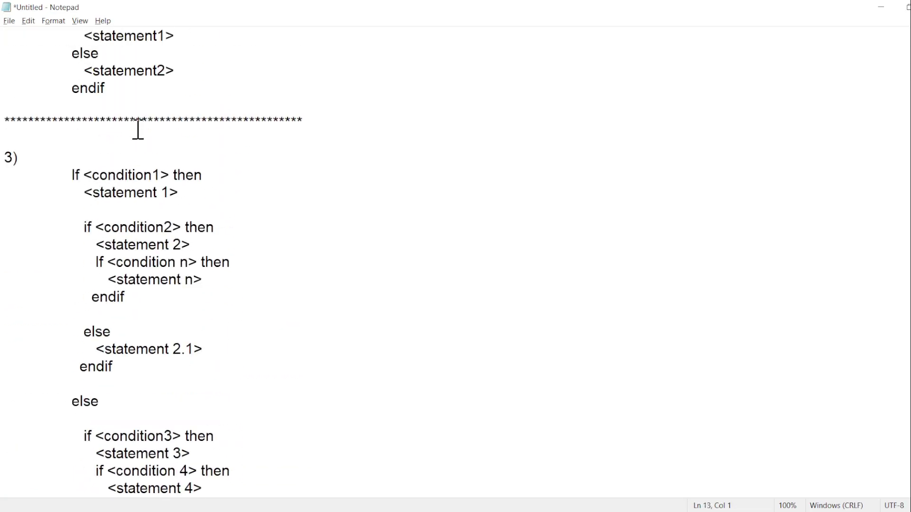
pyautogui.click(122, 227)
pyautogui.moveTo(84, 175); pyautogui.dragTo(185, 175)
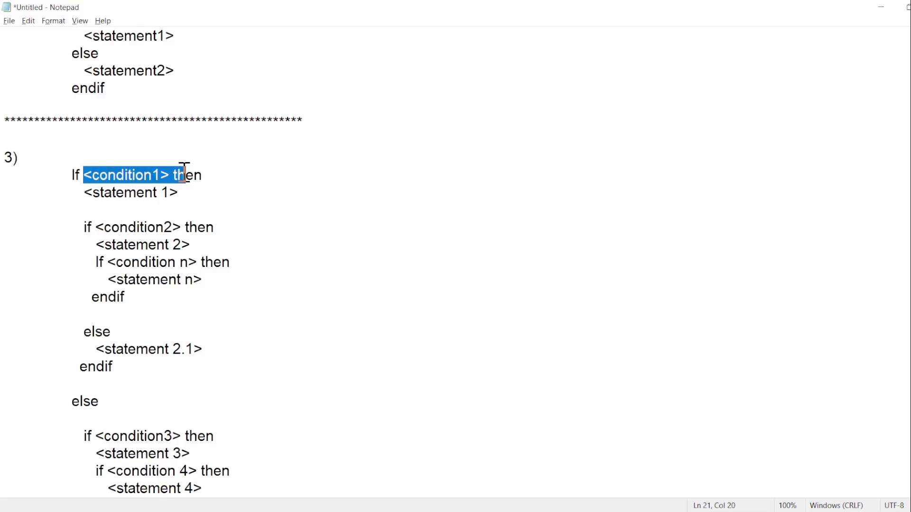
pyautogui.moveTo(95, 228); pyautogui.dragTo(182, 228)
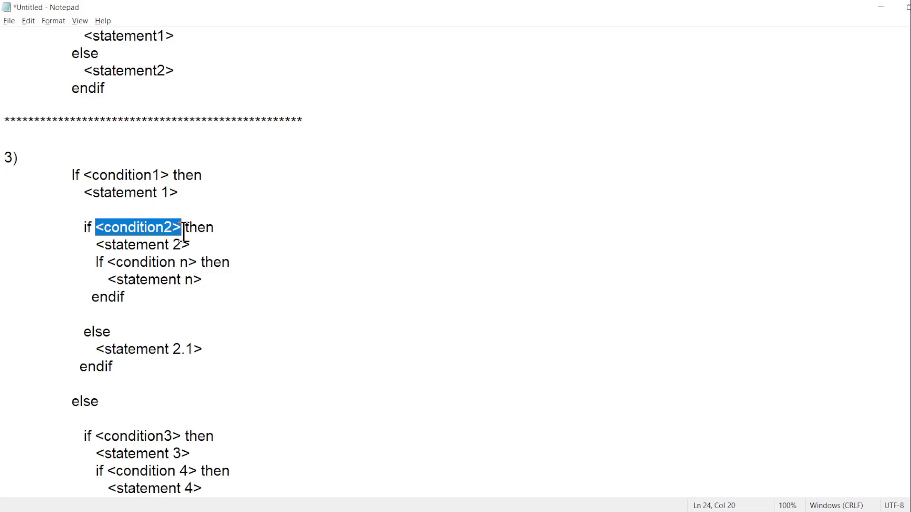
pyautogui.click(86, 176)
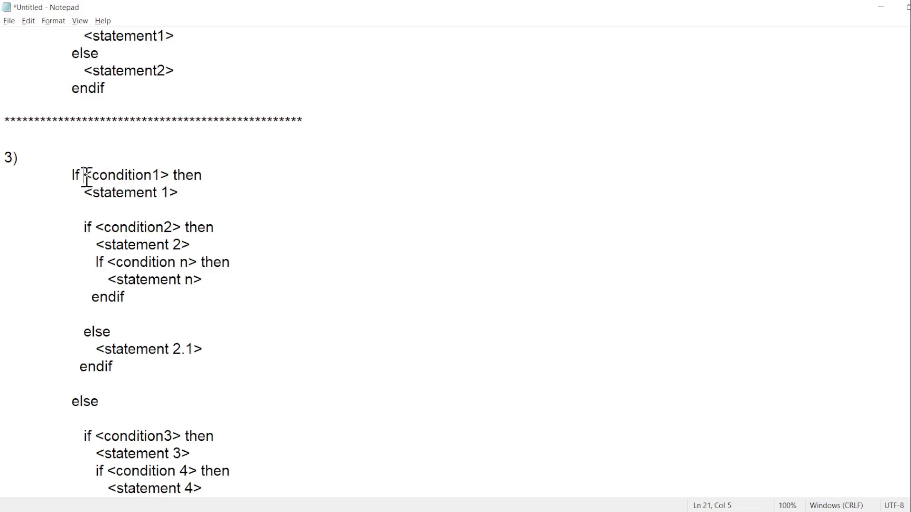
pyautogui.moveTo(86, 175); pyautogui.dragTo(170, 176)
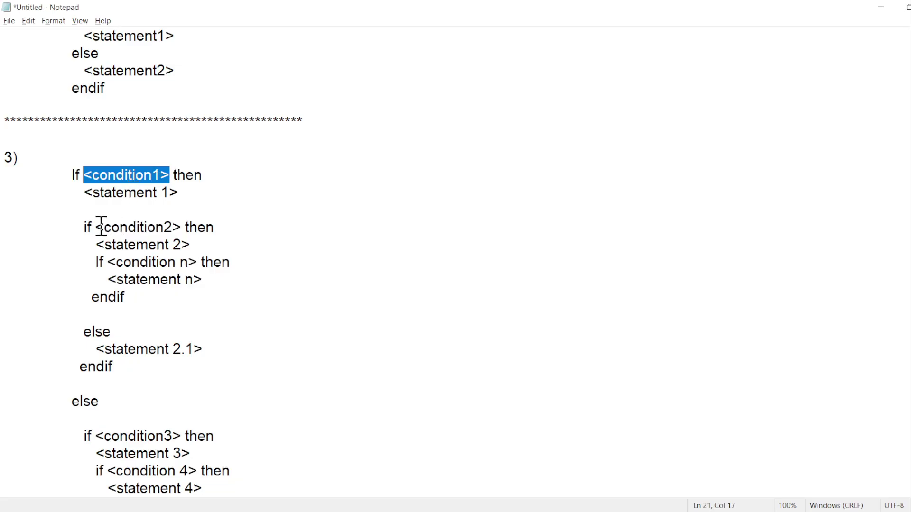
pyautogui.moveTo(96, 228); pyautogui.dragTo(180, 235)
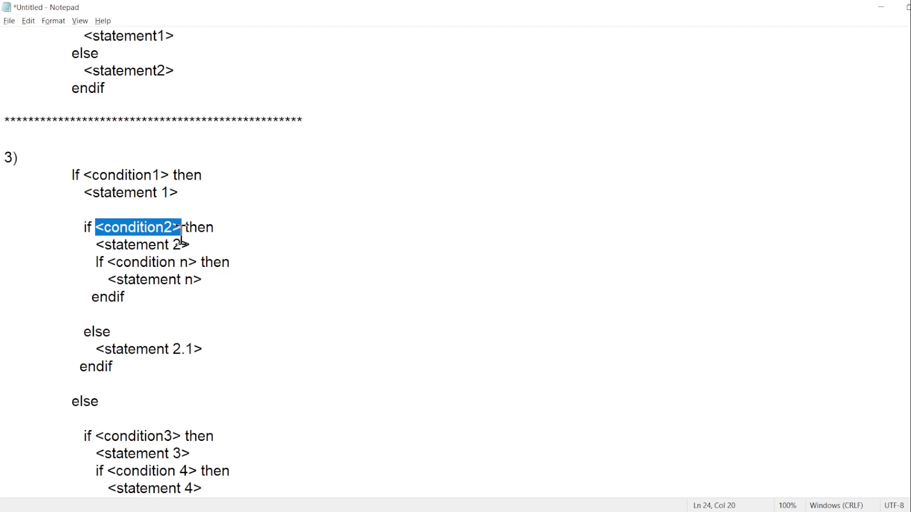
pyautogui.click(177, 246)
pyautogui.press('Down')
pyautogui.press('Down')
pyautogui.press('Down')
pyautogui.press('Down')
pyautogui.press('Down')
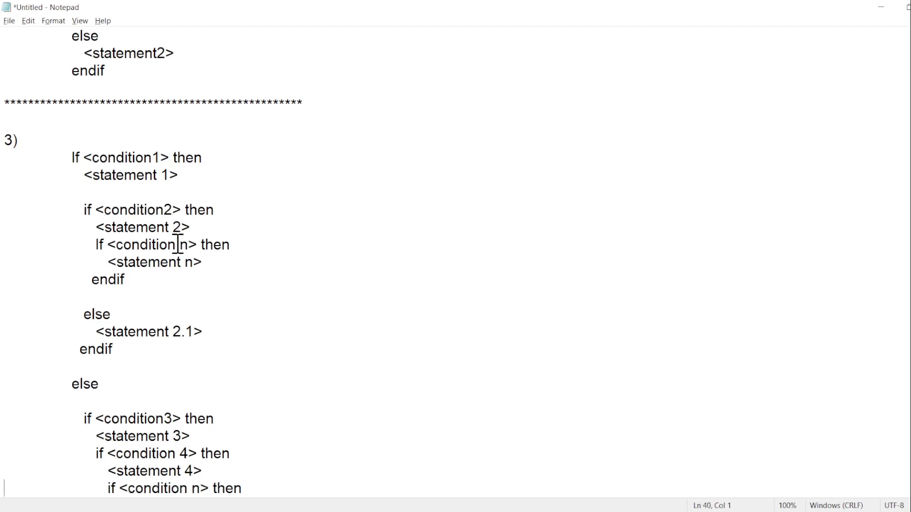
pyautogui.press('Down')
pyautogui.press('Down')
pyautogui.press('Down')
pyautogui.press('Down')
pyautogui.press('Down')
pyautogui.press('Down')
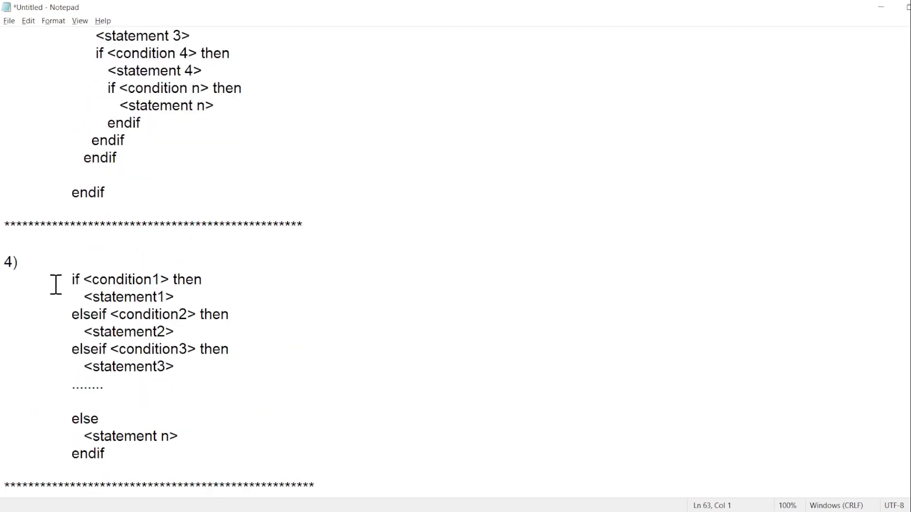
# - Highlight condition1, condition2 and condition3 in pattern 4, then select cell N4 in the Excel workbook
pyautogui.click(86, 281)
pyautogui.moveTo(86, 281); pyautogui.dragTo(173, 280)
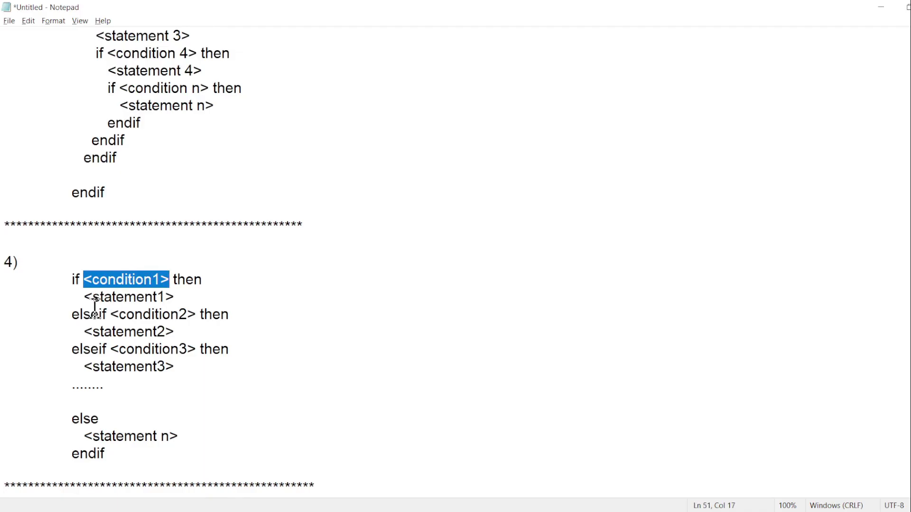
pyautogui.moveTo(119, 315); pyautogui.dragTo(187, 315)
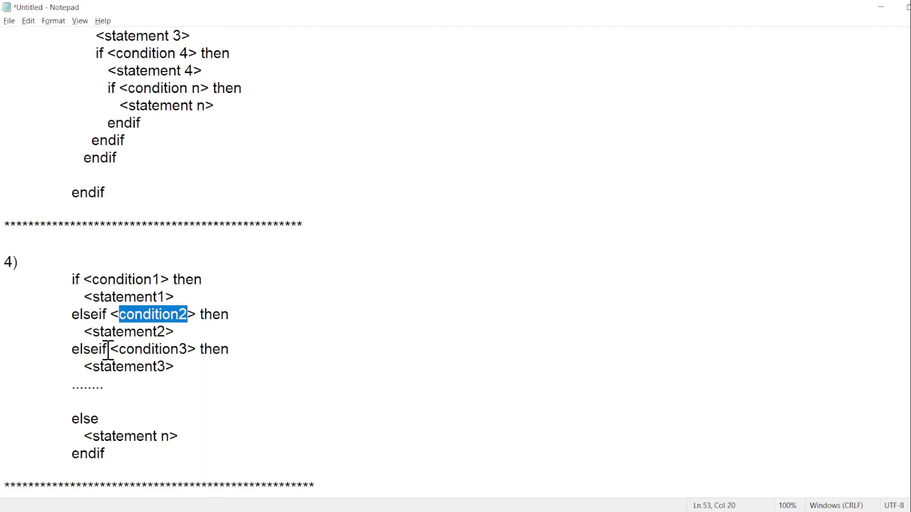
pyautogui.moveTo(106, 349); pyautogui.dragTo(203, 349)
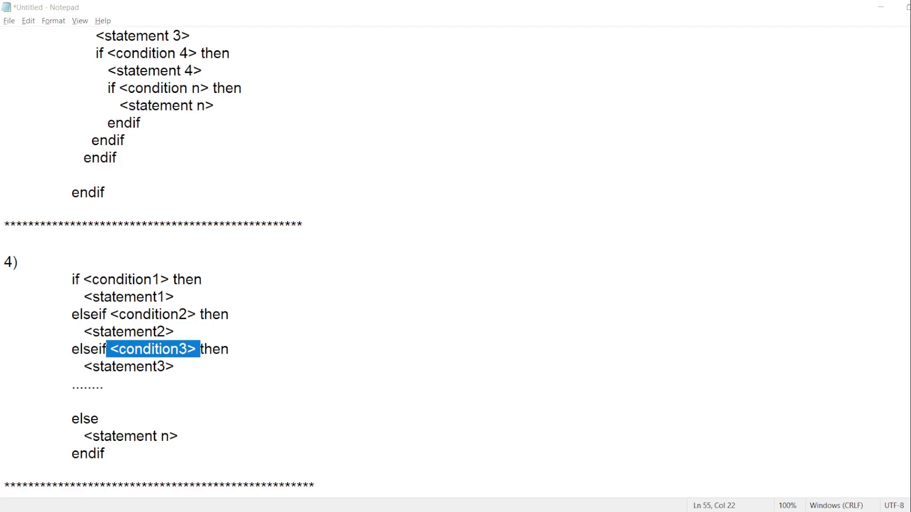
pyautogui.click(354, 486)
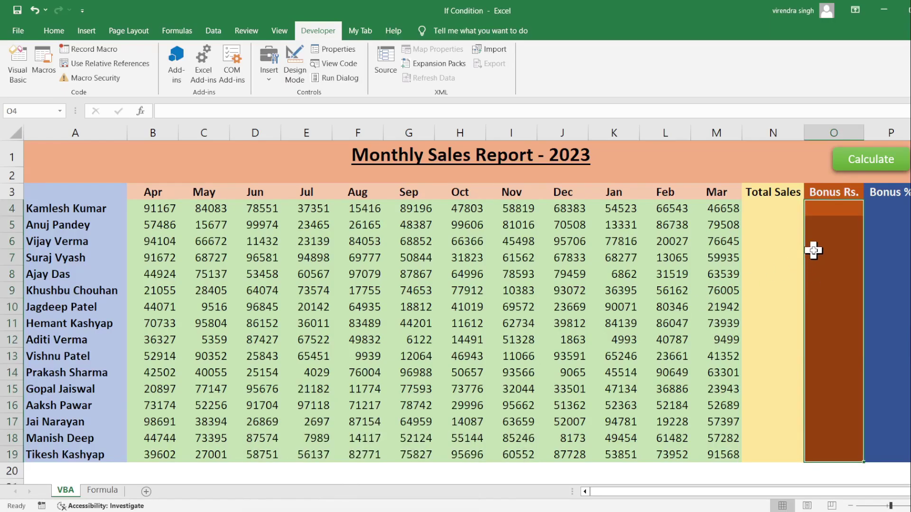
pyautogui.click(767, 210)
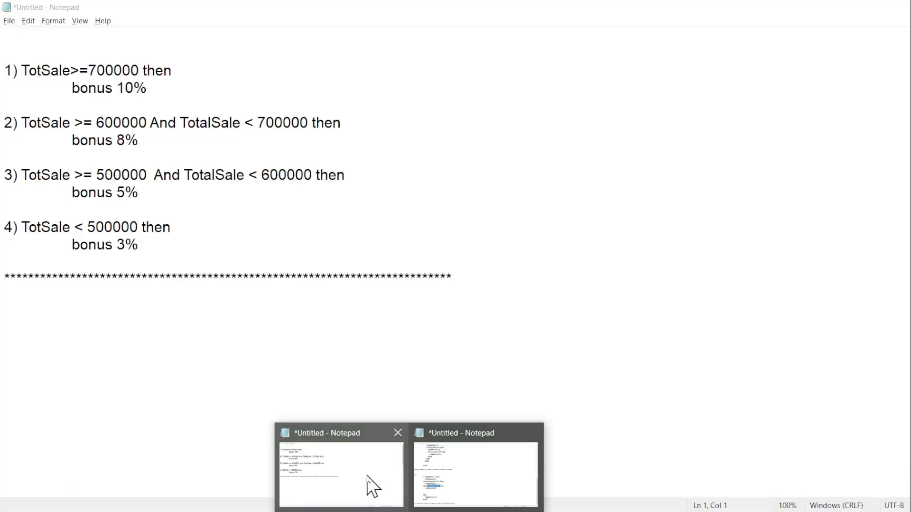
# - Highlight rule 1's TotSale>=700000 condition, the Total Sales cells, and its 10% bonus
pyautogui.click(373, 486)
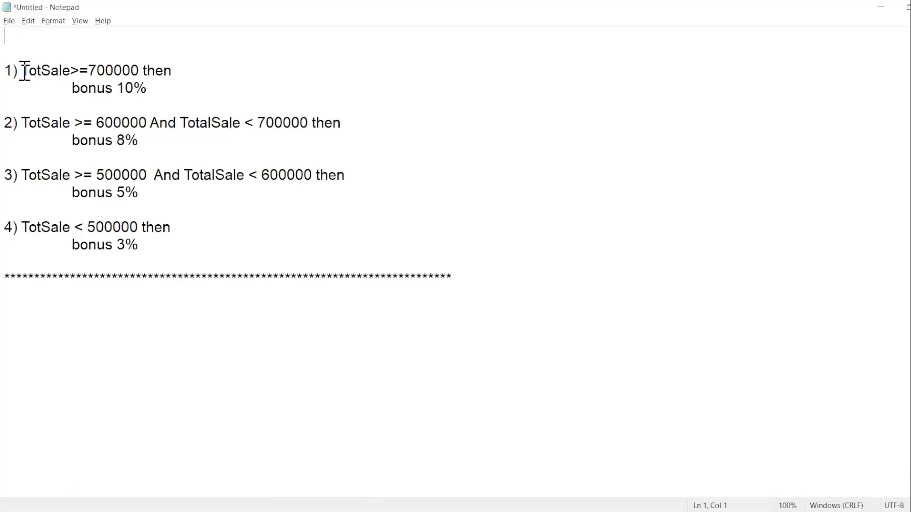
pyautogui.moveTo(22, 72); pyautogui.dragTo(297, 75)
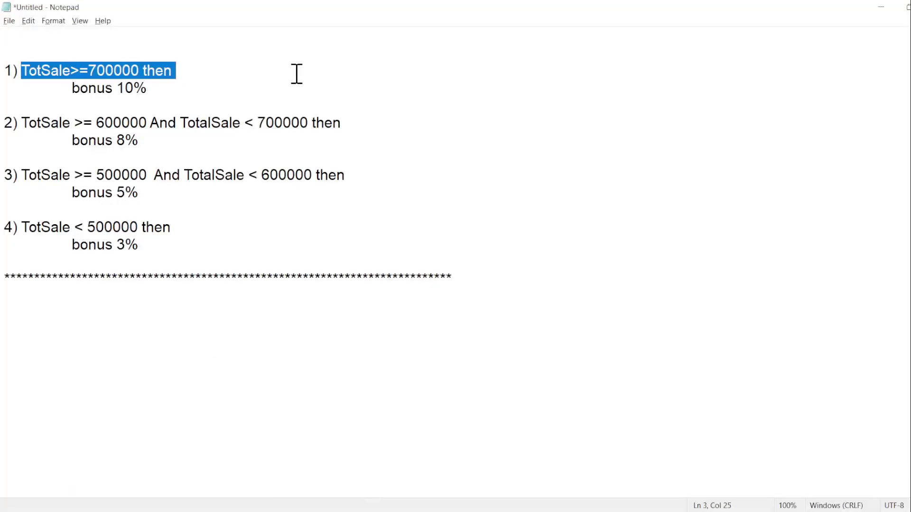
pyautogui.doubleClick(44, 70)
pyautogui.hotkey('alt', 'Tab')
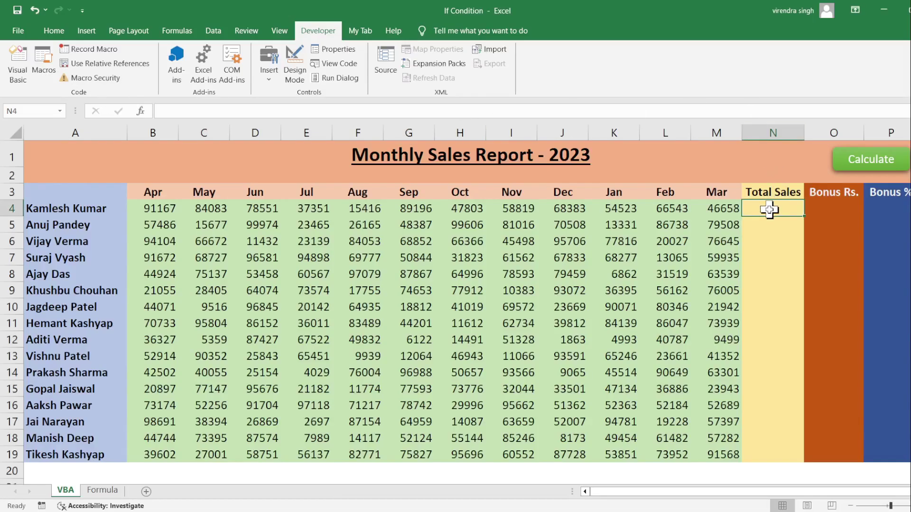
pyautogui.moveTo(774, 209); pyautogui.dragTo(786, 454)
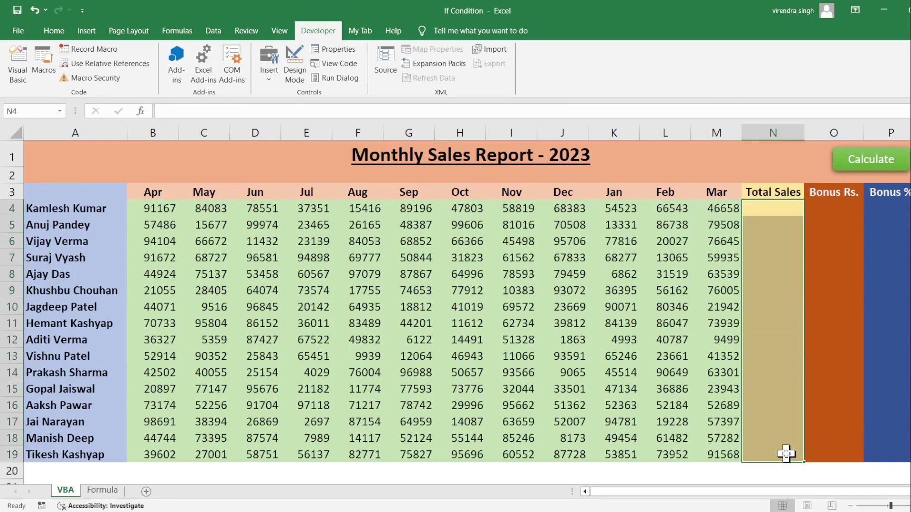
pyautogui.hotkey('alt', 'Tab')
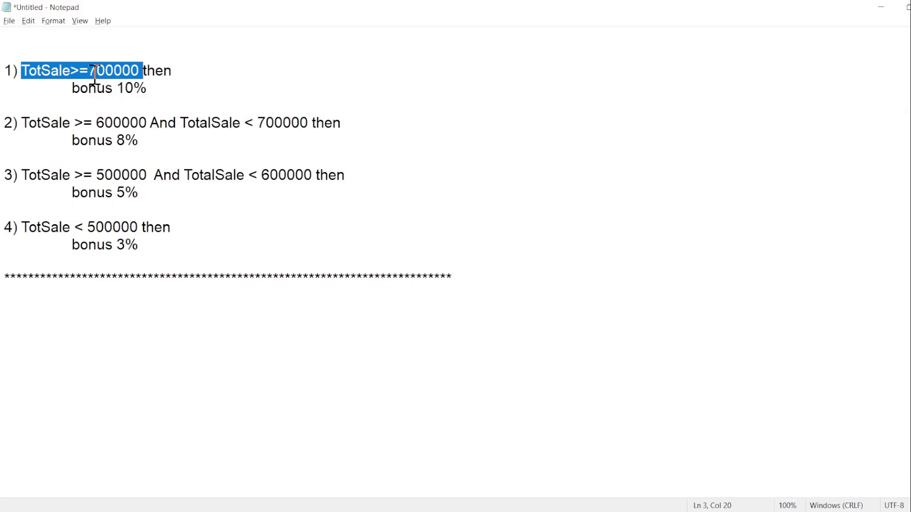
pyautogui.moveTo(113, 88); pyautogui.dragTo(175, 91)
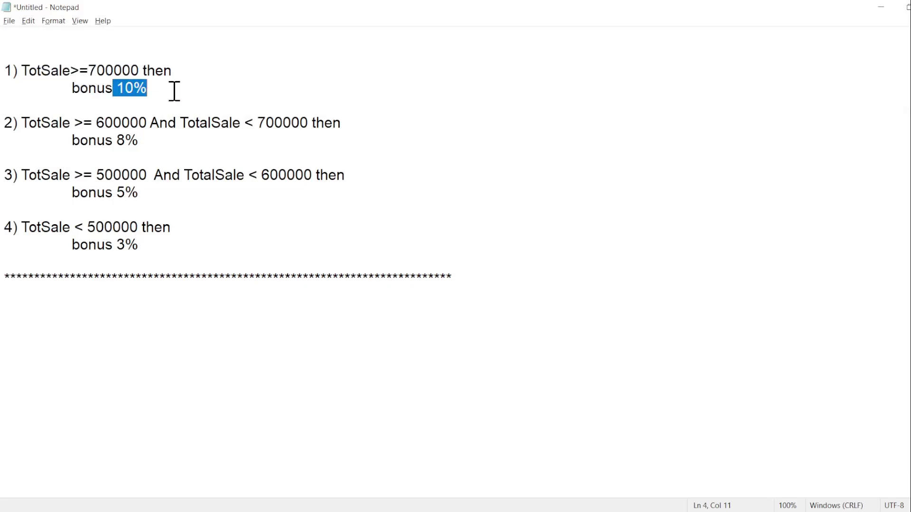
# - Highlight the conditions of rules 2 and 3 with their 8% and 5% bonuses
pyautogui.click(23, 125)
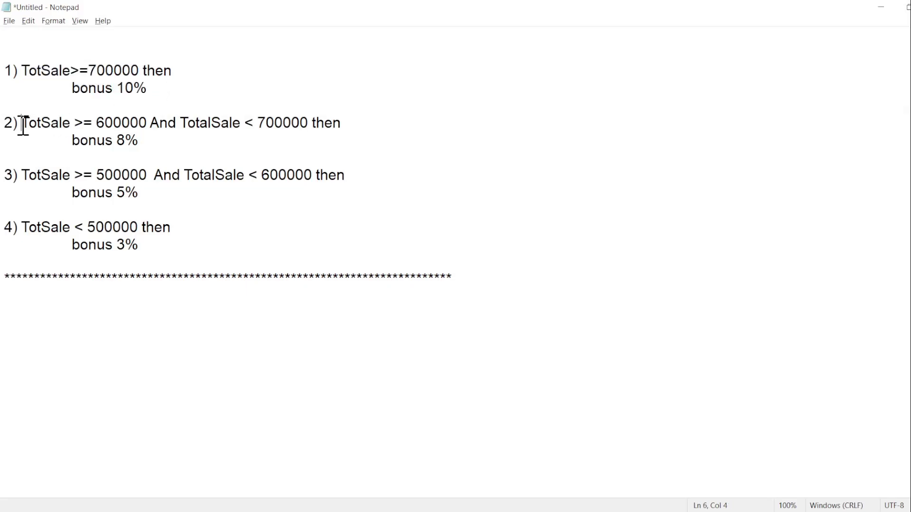
pyautogui.moveTo(23, 124); pyautogui.dragTo(394, 129)
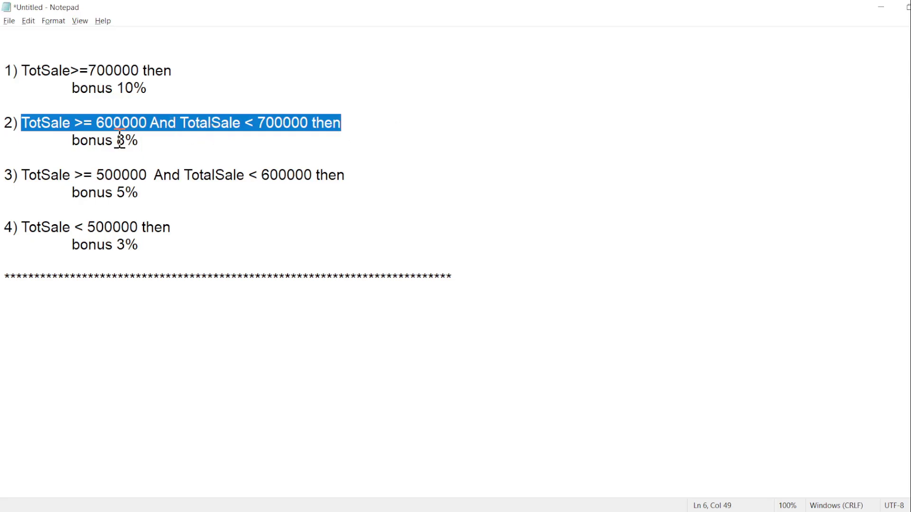
pyautogui.moveTo(119, 140); pyautogui.dragTo(145, 140)
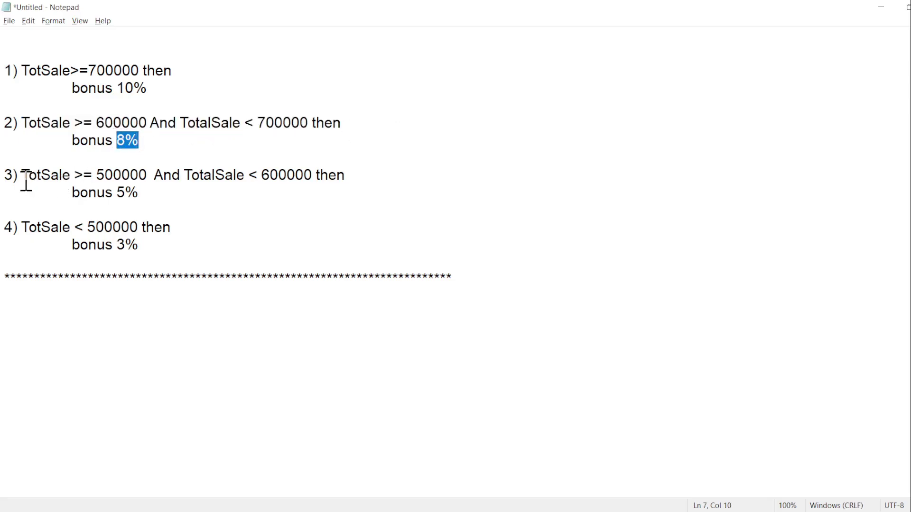
pyautogui.moveTo(22, 176); pyautogui.dragTo(92, 178)
pyautogui.moveTo(111, 176); pyautogui.dragTo(386, 179)
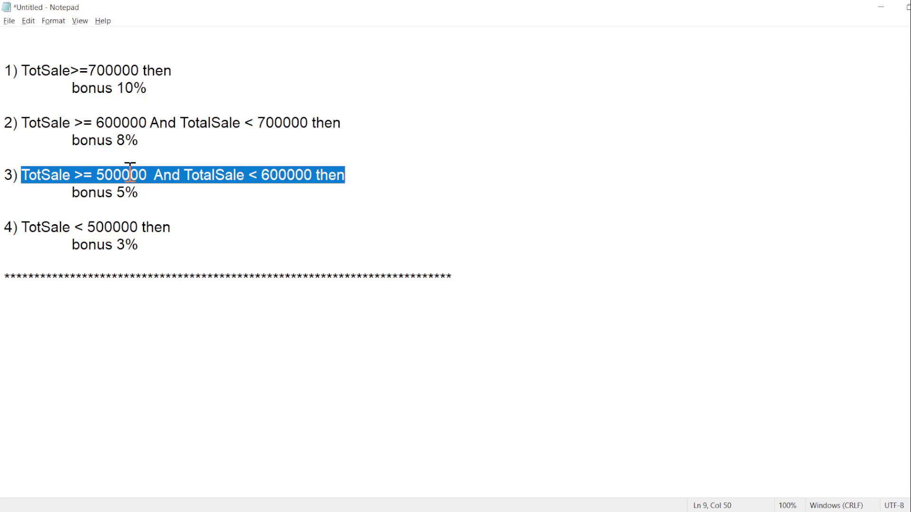
pyautogui.moveTo(117, 191); pyautogui.dragTo(153, 190)
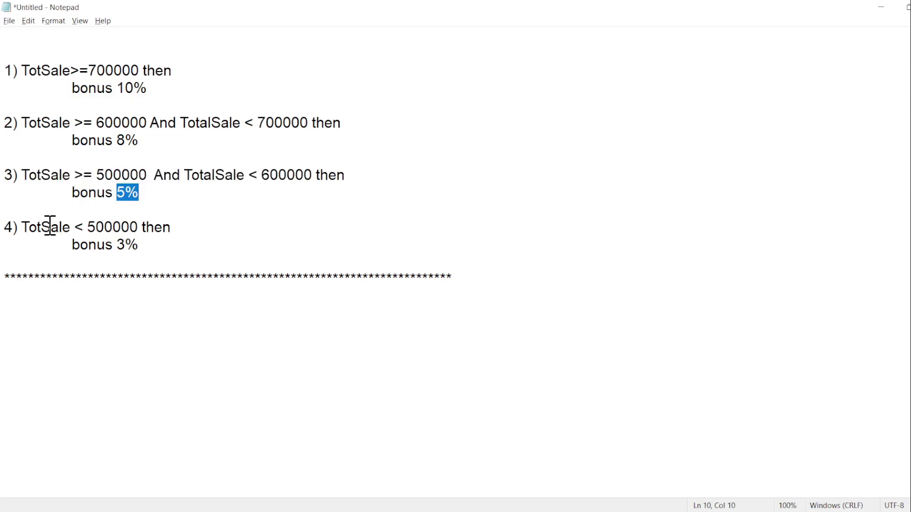
# - Highlight rule 4's condition and 3% bonus, minimise the notes, and select Total Sales N4:N19
pyautogui.moveTo(28, 227); pyautogui.dragTo(217, 227)
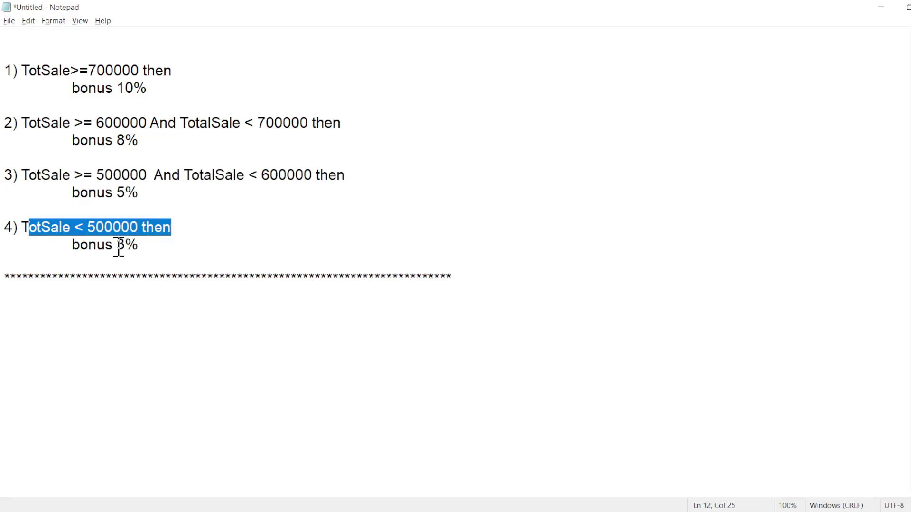
pyautogui.moveTo(118, 246); pyautogui.dragTo(155, 250)
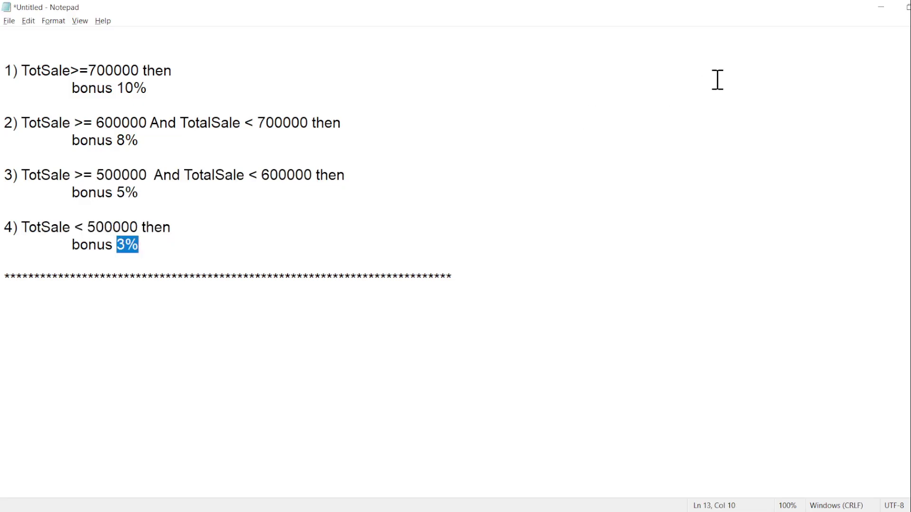
pyautogui.click(878, 11)
pyautogui.moveTo(783, 209); pyautogui.dragTo(783, 450)
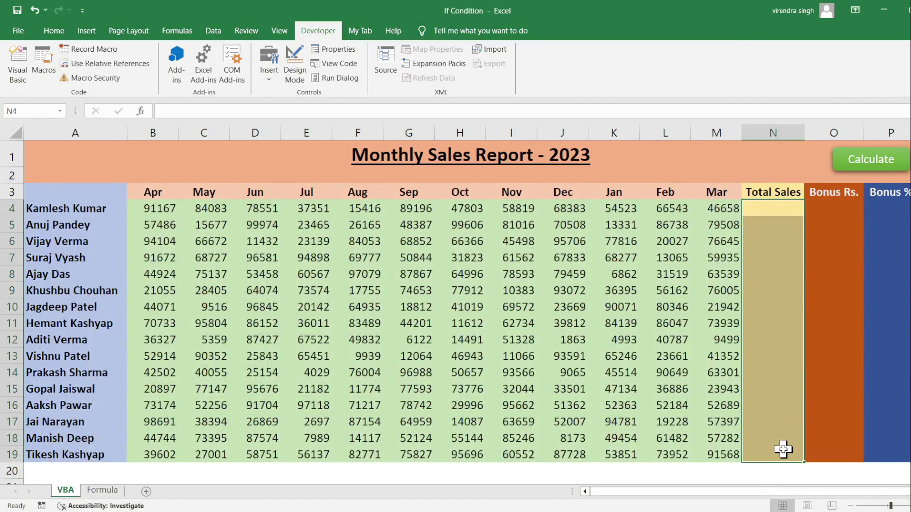
# - In Module1, highlight the Calculate name and its Dim lines: TRow, CRow, worksheet and bonus percentage
pyautogui.hotkey('alt', 'F11')
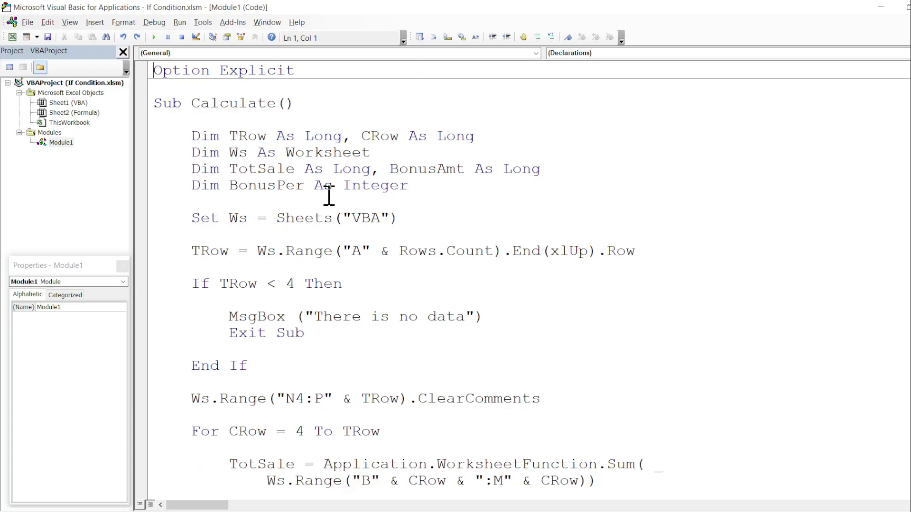
pyautogui.click(67, 144)
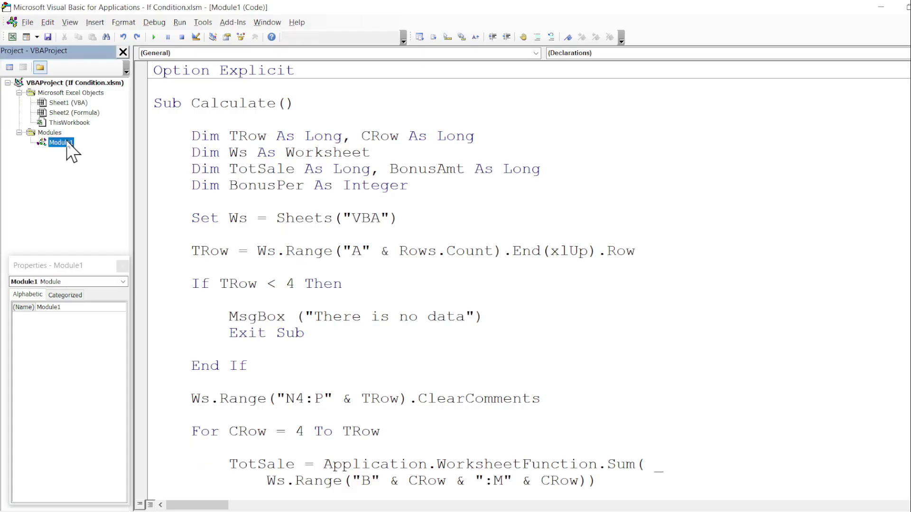
pyautogui.doubleClick(221, 105)
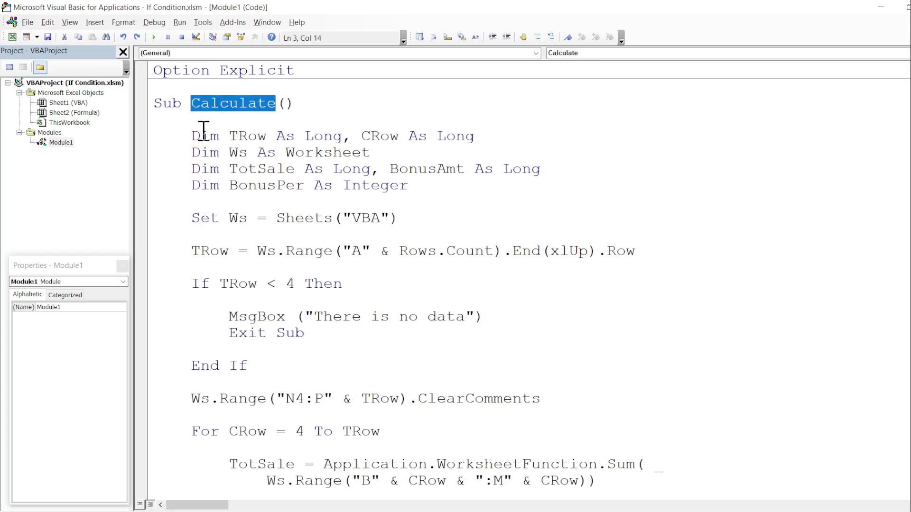
pyautogui.moveTo(191, 136); pyautogui.dragTo(442, 197)
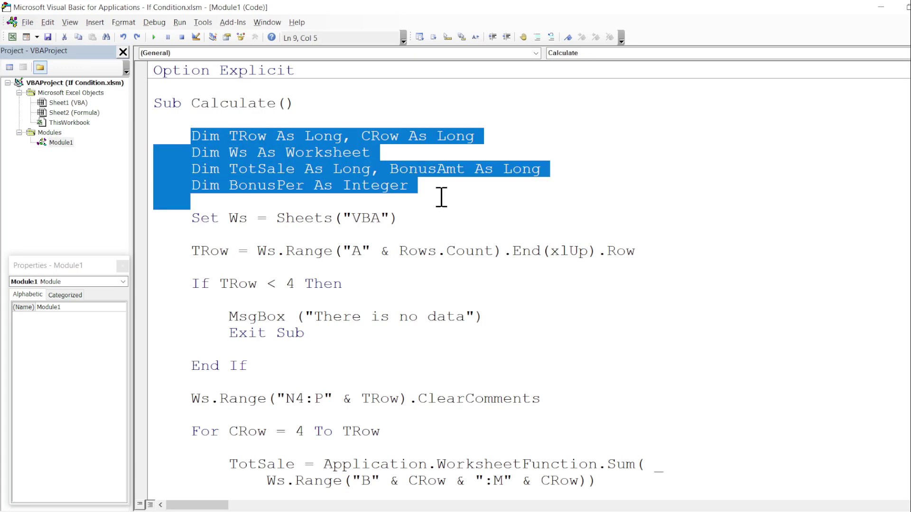
pyautogui.click(313, 154)
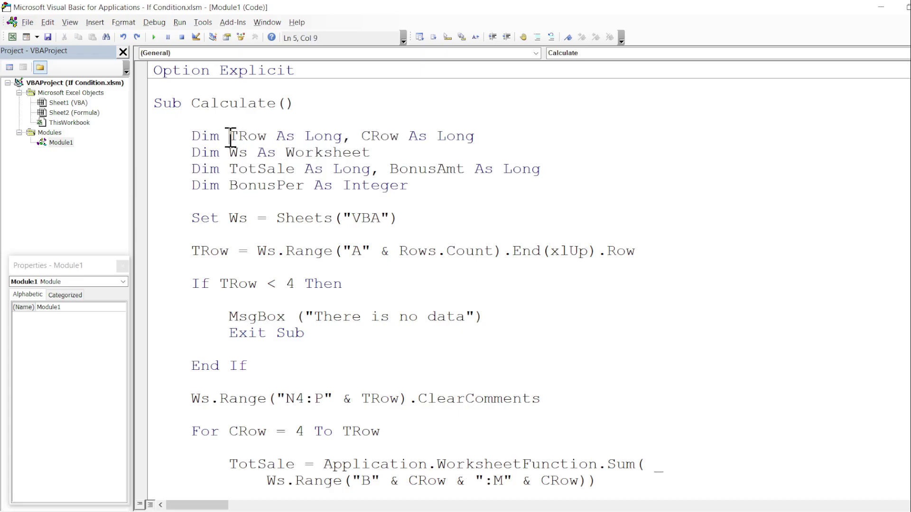
pyautogui.moveTo(231, 138); pyautogui.dragTo(496, 136)
pyautogui.click(226, 155)
pyautogui.moveTo(225, 154); pyautogui.dragTo(429, 155)
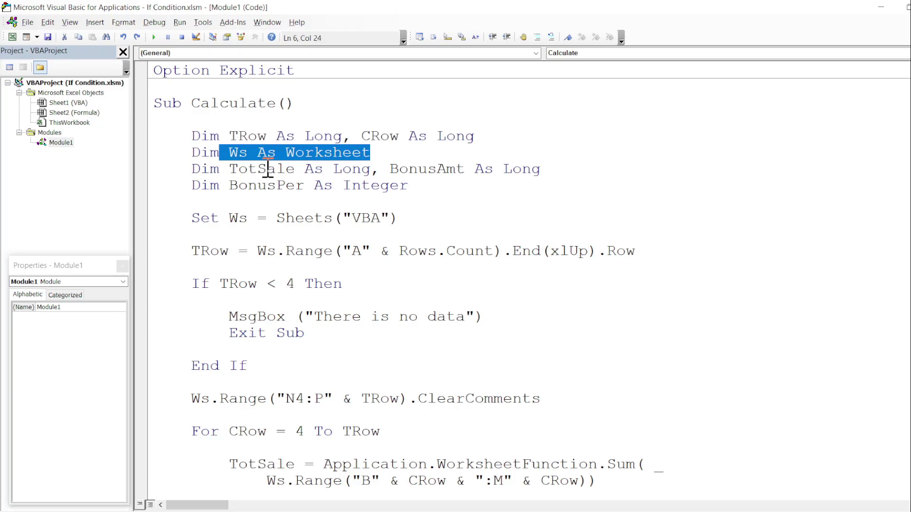
pyautogui.moveTo(285, 186); pyautogui.dragTo(323, 186)
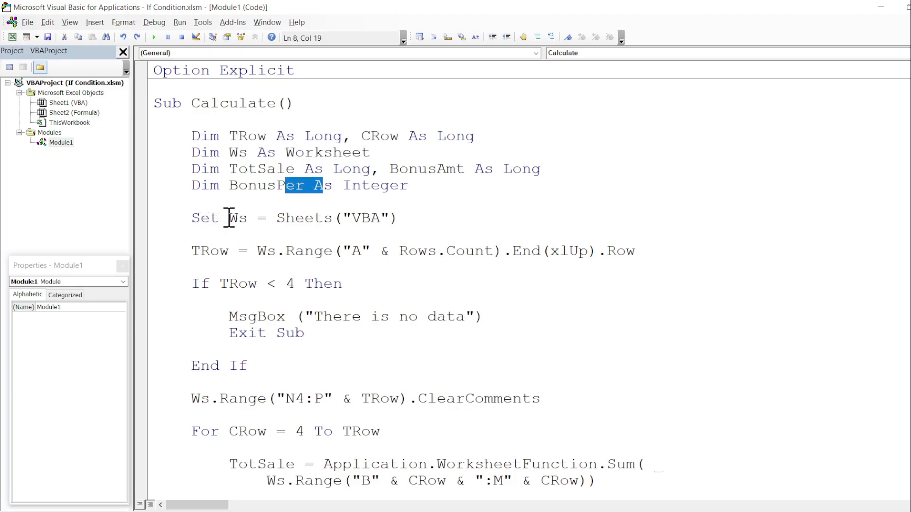
# - Highlight the Set Ws sheet reference, the TRow last-row line, and the If TRow < 4 check
pyautogui.moveTo(228, 219); pyautogui.dragTo(458, 223)
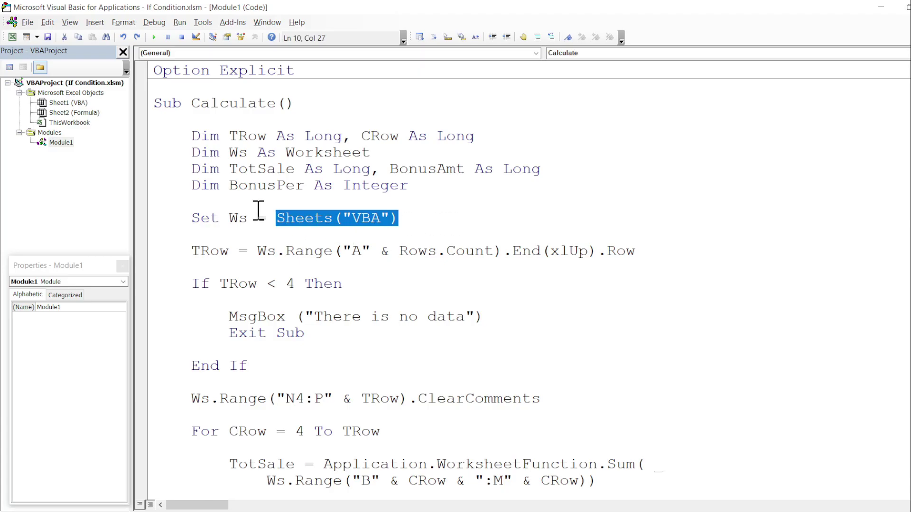
pyautogui.doubleClick(241, 219)
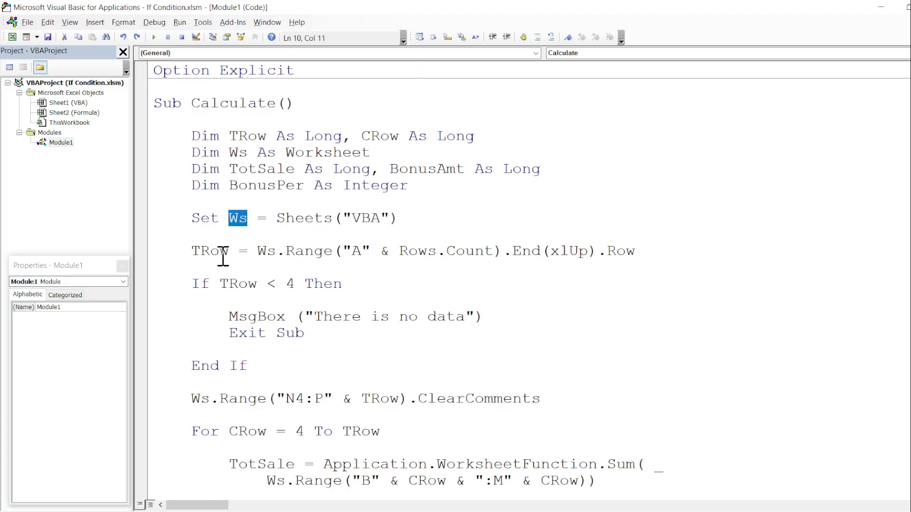
pyautogui.moveTo(196, 252); pyautogui.dragTo(678, 256)
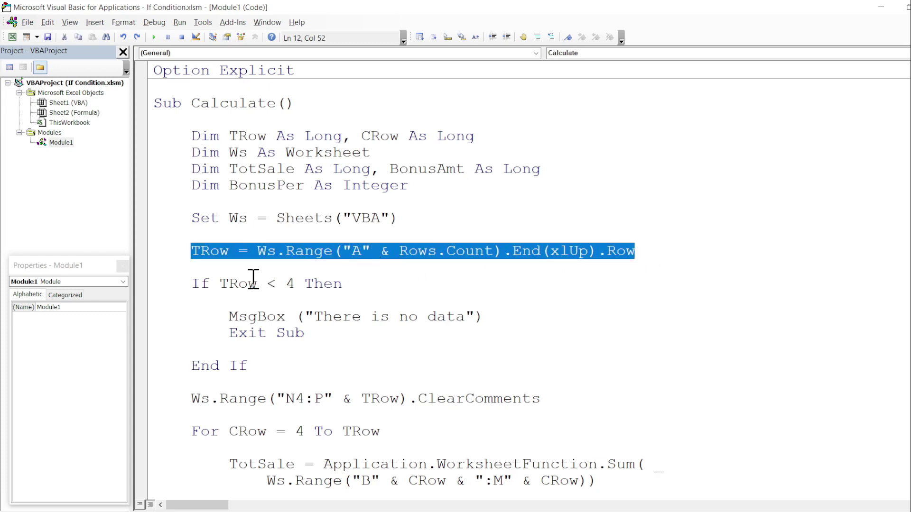
pyautogui.moveTo(190, 283)
pyautogui.mouseDown()
pyautogui.moveTo(327, 295)
pyautogui.moveTo(376, 287)
pyautogui.mouseUp()
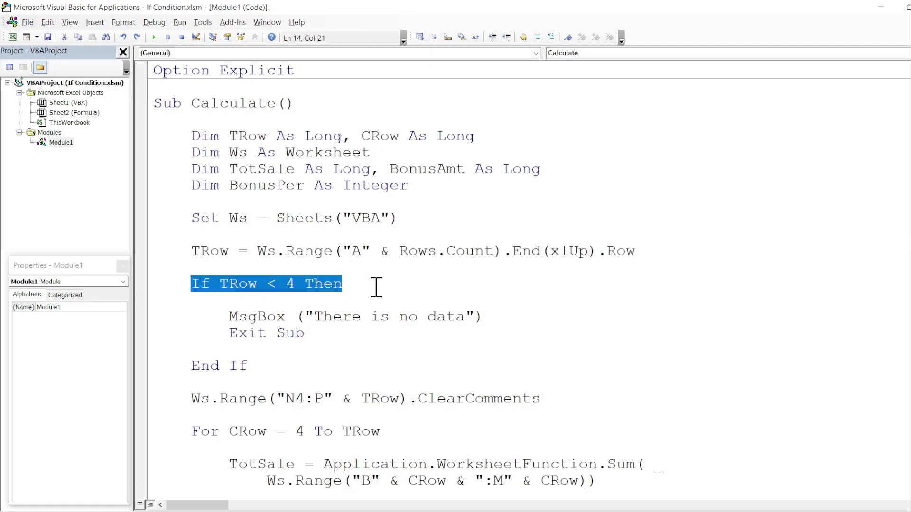
pyautogui.click(308, 323)
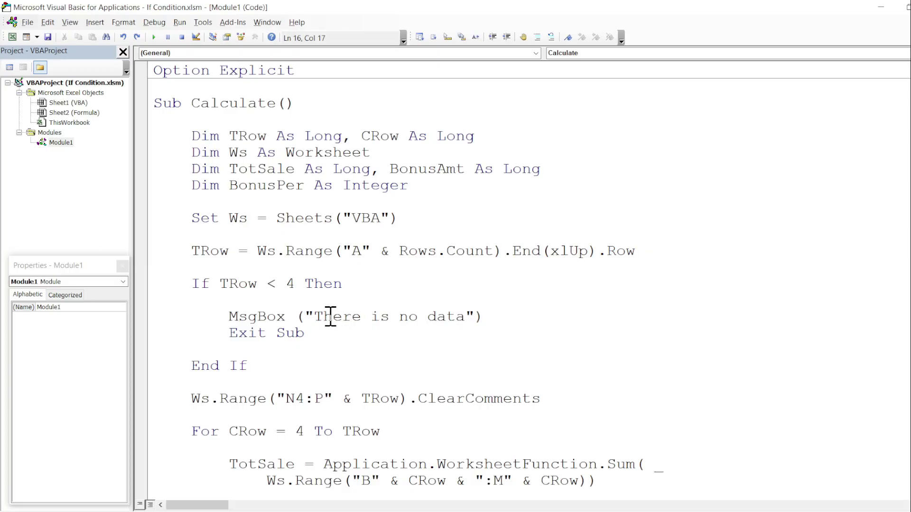
pyautogui.hotkey('alt', 'F11')
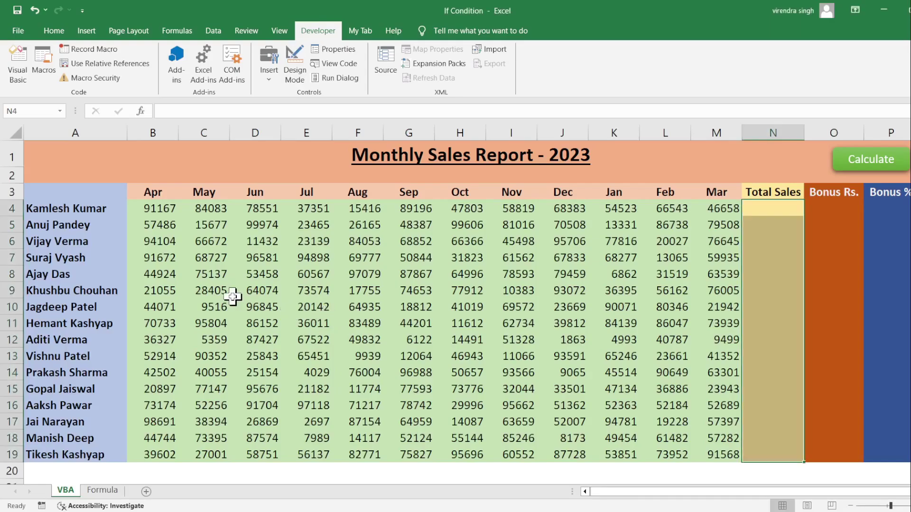
pyautogui.moveTo(94, 211); pyautogui.dragTo(100, 381)
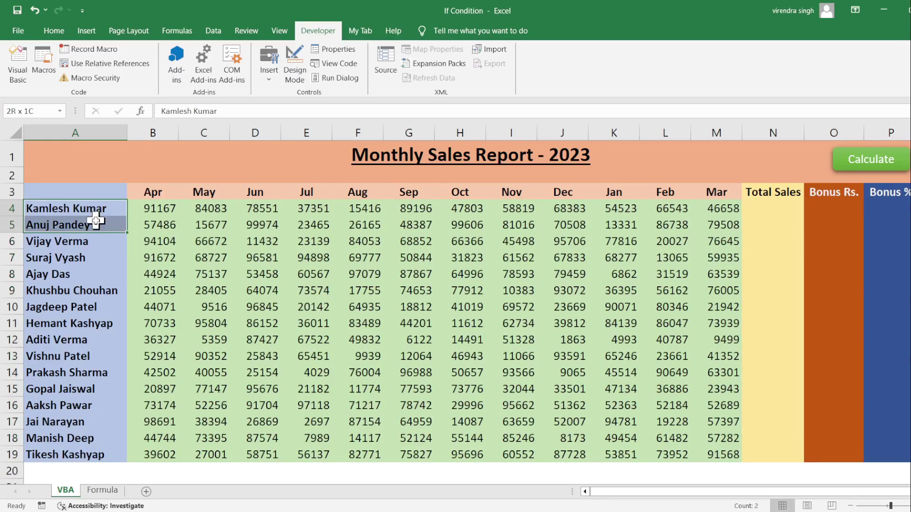
pyautogui.hotkey('alt', 'F11')
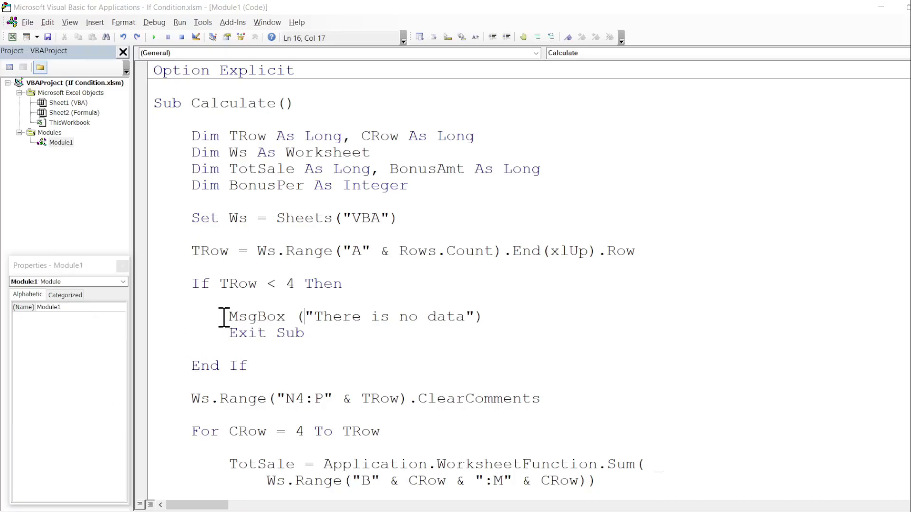
pyautogui.moveTo(230, 317); pyautogui.dragTo(326, 342)
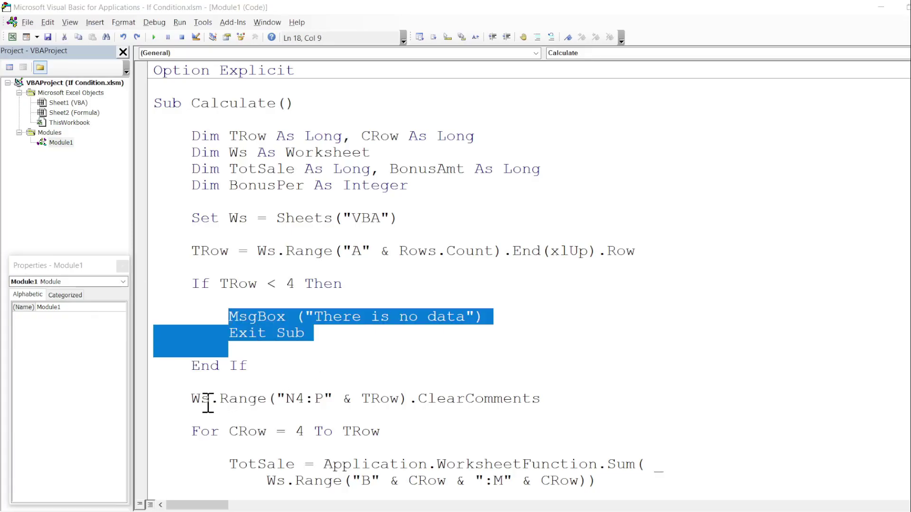
pyautogui.moveTo(183, 401); pyautogui.dragTo(580, 398)
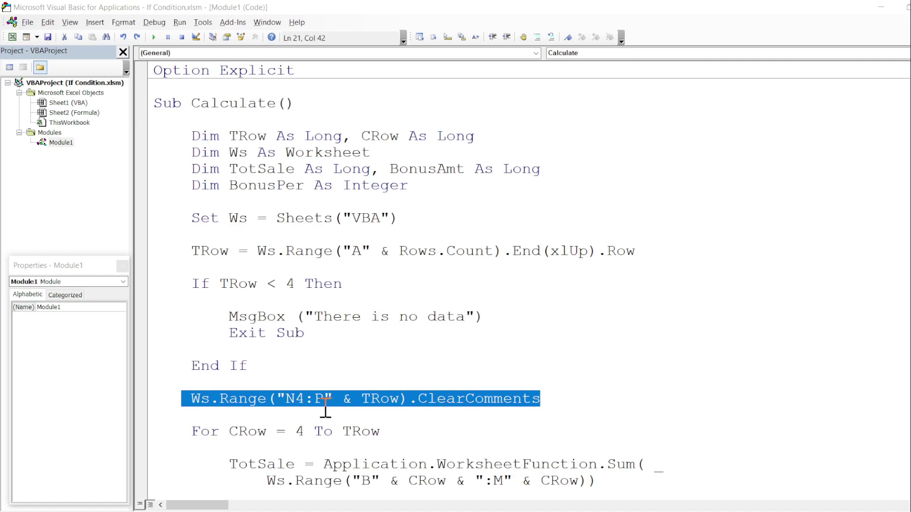
pyautogui.click(293, 398)
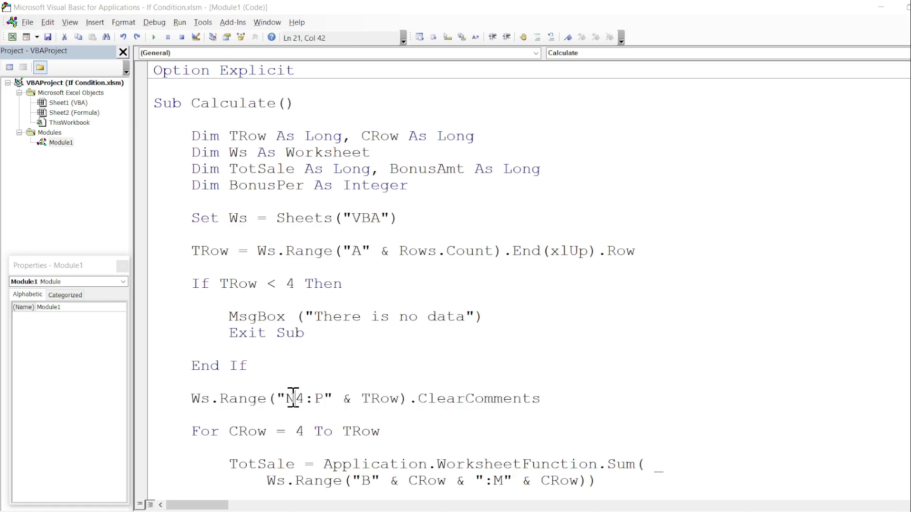
pyautogui.hotkey('alt', 'Tab')
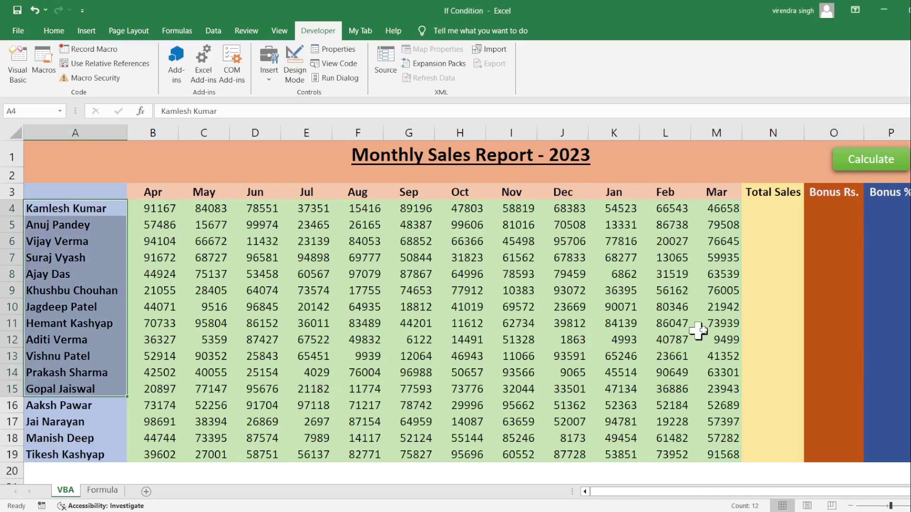
pyautogui.moveTo(781, 208); pyautogui.dragTo(786, 309)
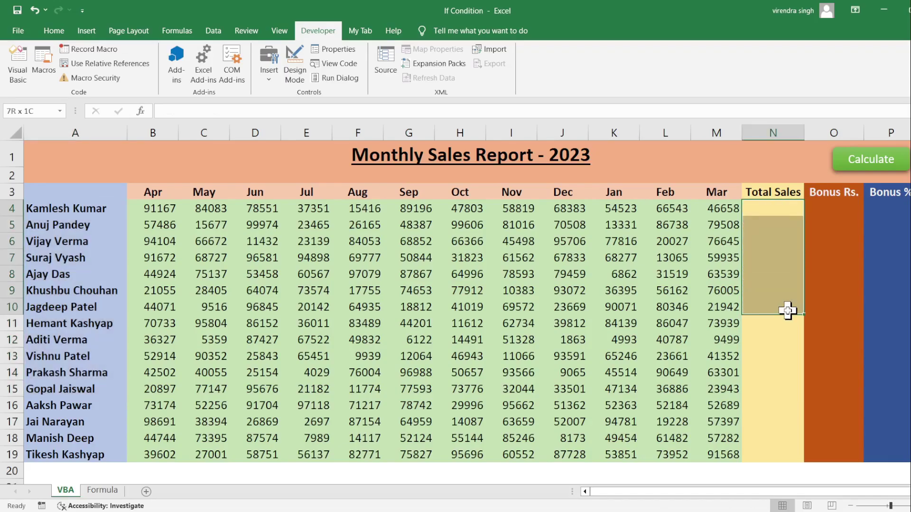
pyautogui.moveTo(822, 224); pyautogui.dragTo(835, 300)
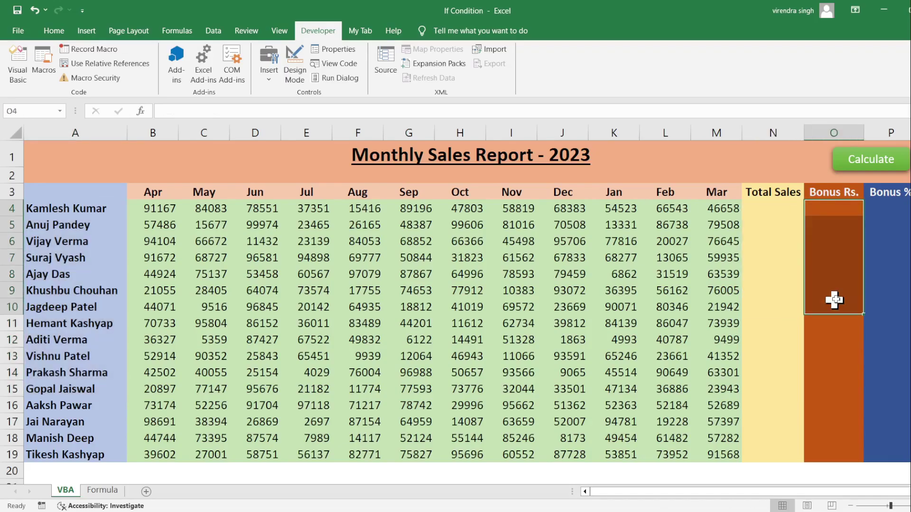
pyautogui.moveTo(888, 239); pyautogui.dragTo(890, 307)
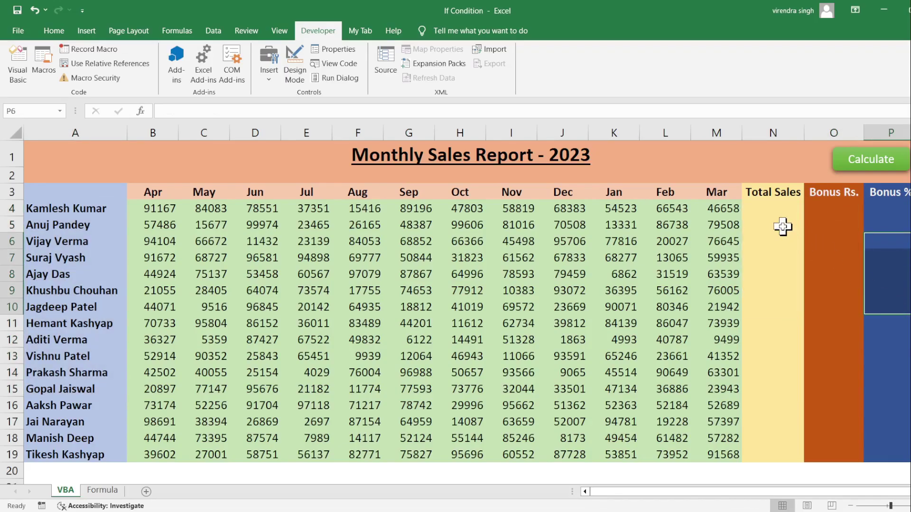
pyautogui.click(834, 226)
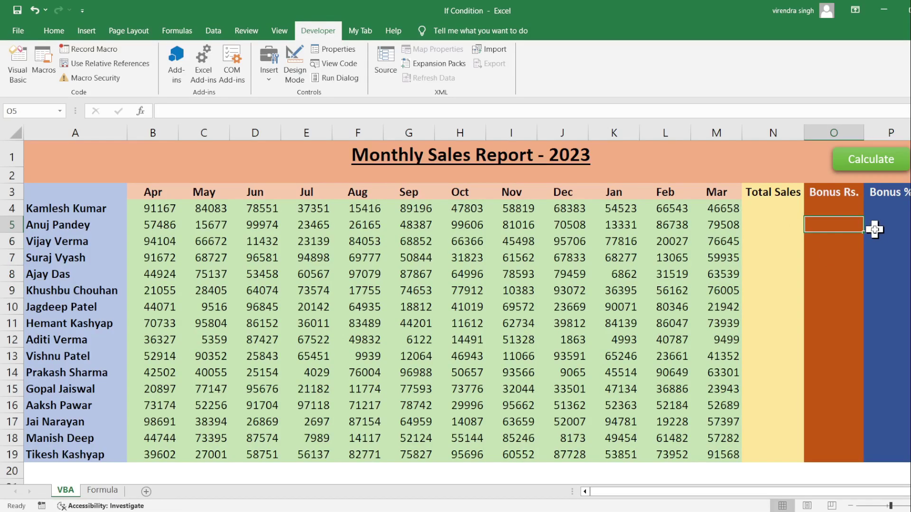
pyautogui.moveTo(788, 207)
pyautogui.mouseDown()
pyautogui.moveTo(904, 424)
pyautogui.moveTo(904, 454)
pyautogui.mouseUp()
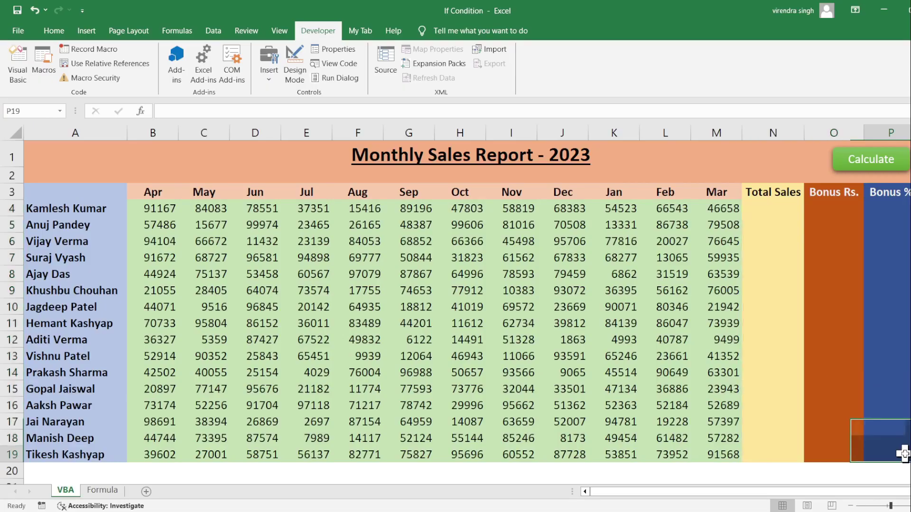
# - In the VBA editor, highlight the For CRow loop line and its starting row 4
pyautogui.hotkey('alt', 'F11')
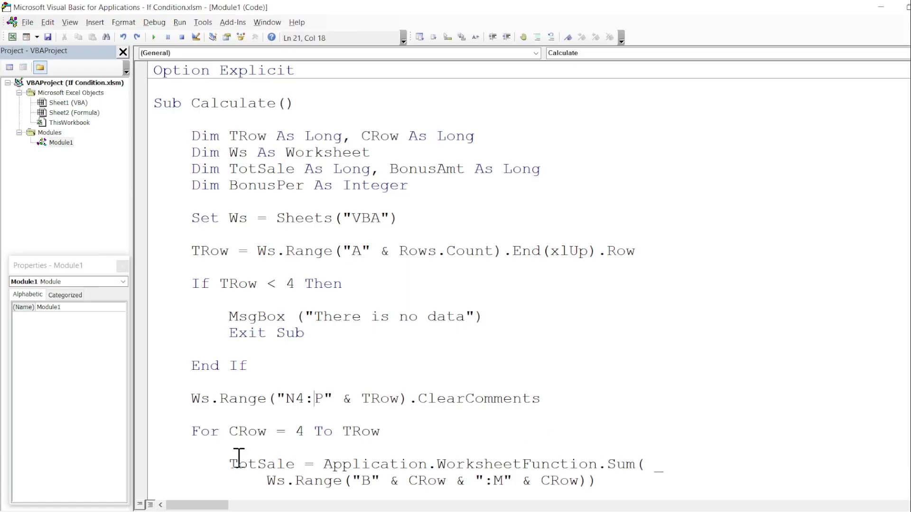
pyautogui.moveTo(192, 432); pyautogui.dragTo(406, 442)
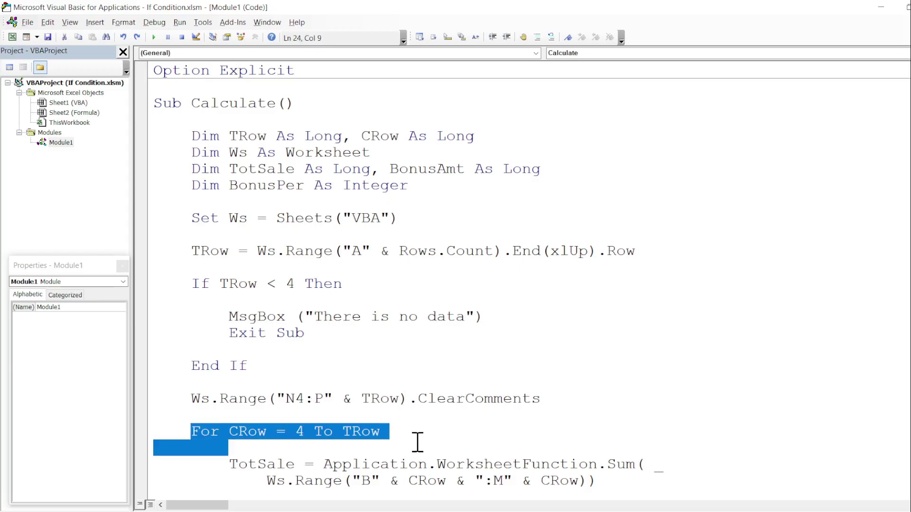
pyautogui.click(301, 432)
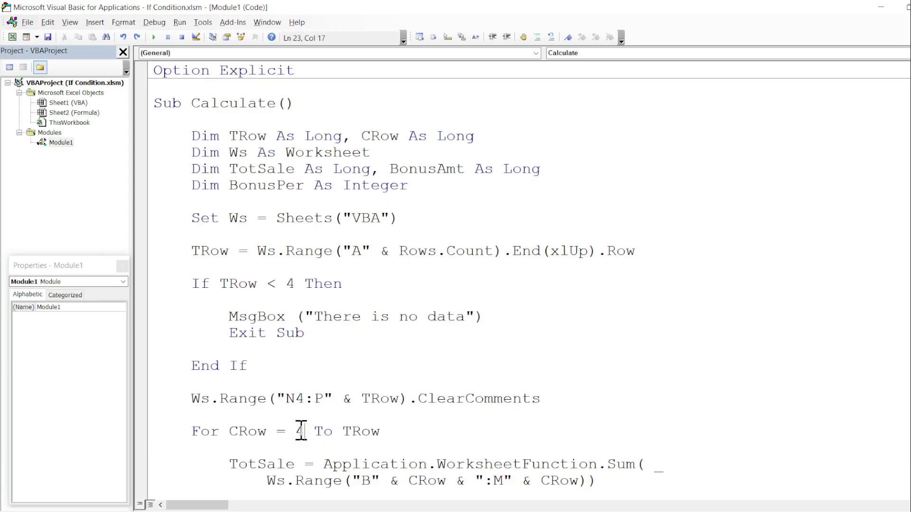
pyautogui.moveTo(298, 431); pyautogui.dragTo(395, 439)
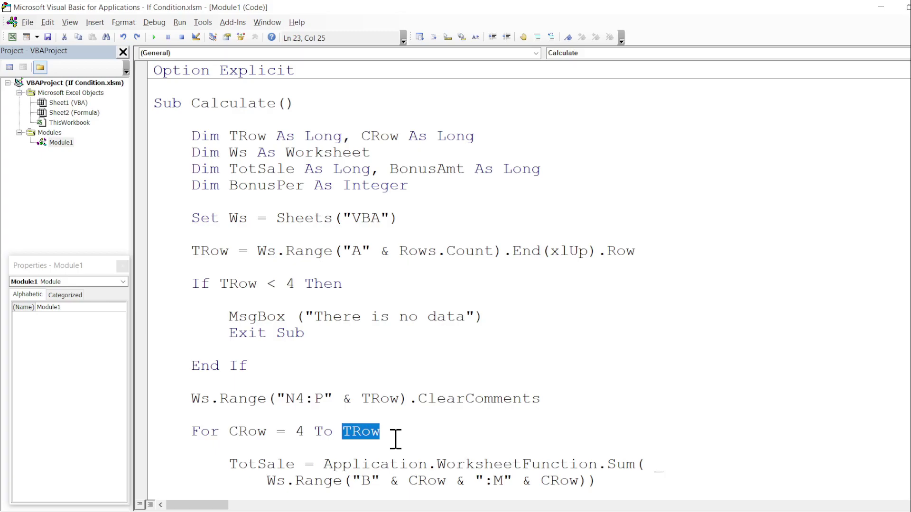
# - In Excel, select the names from row 4, pointing out rows 14, 16 and 19, then cell N4
pyautogui.hotkey('alt', 'F11')
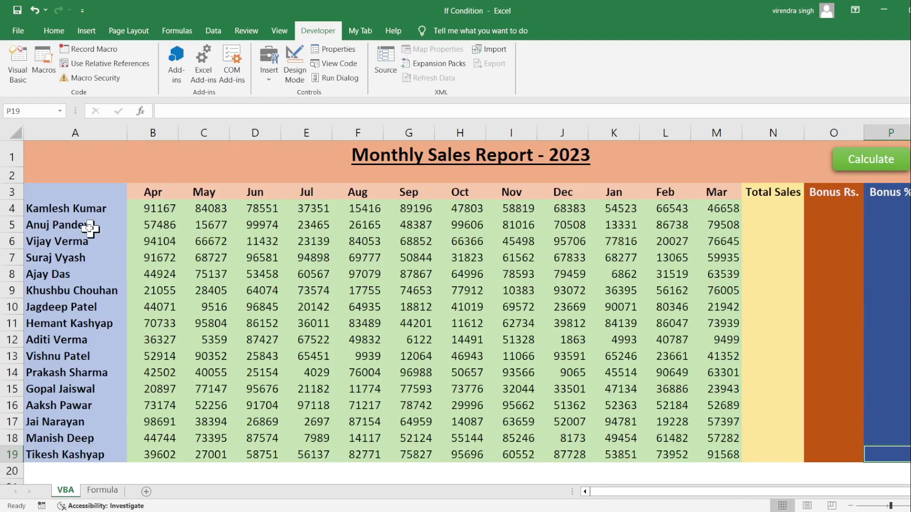
pyautogui.moveTo(81, 209); pyautogui.dragTo(92, 456)
pyautogui.click(86, 397)
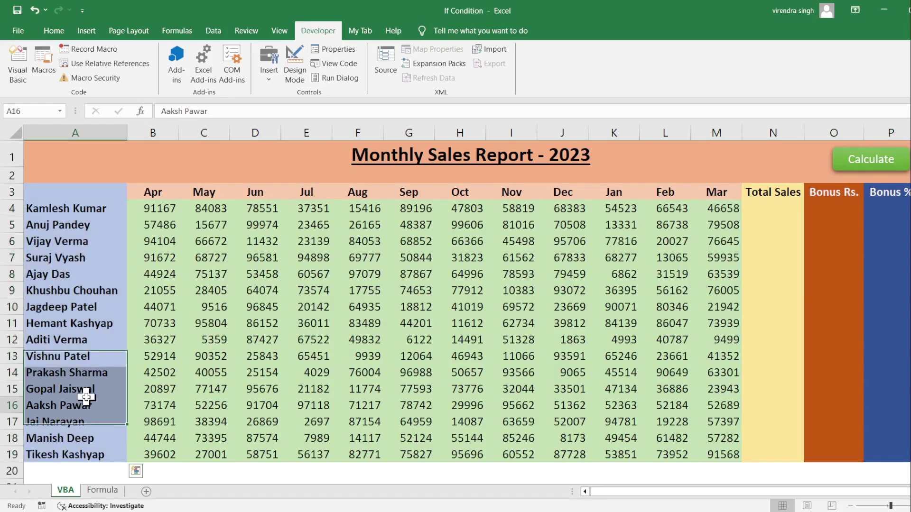
pyautogui.click(60, 452)
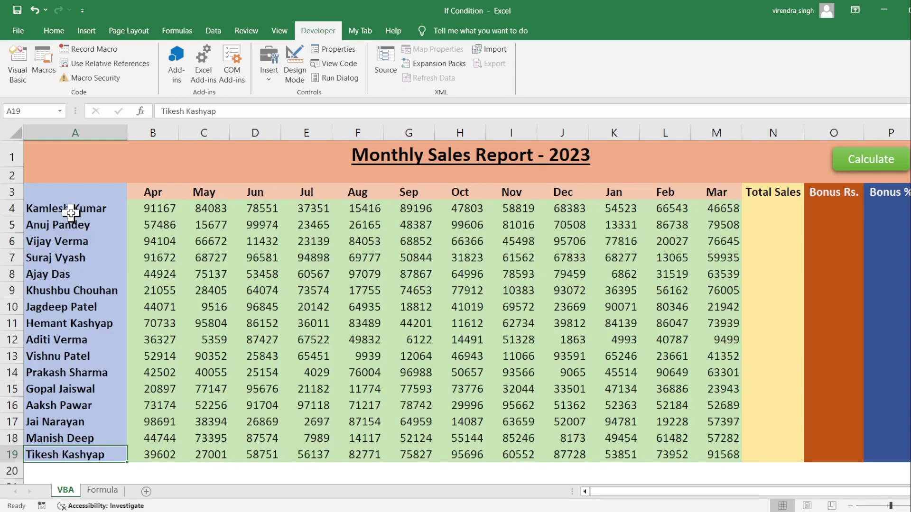
pyautogui.moveTo(67, 209); pyautogui.dragTo(90, 461)
pyautogui.click(81, 369)
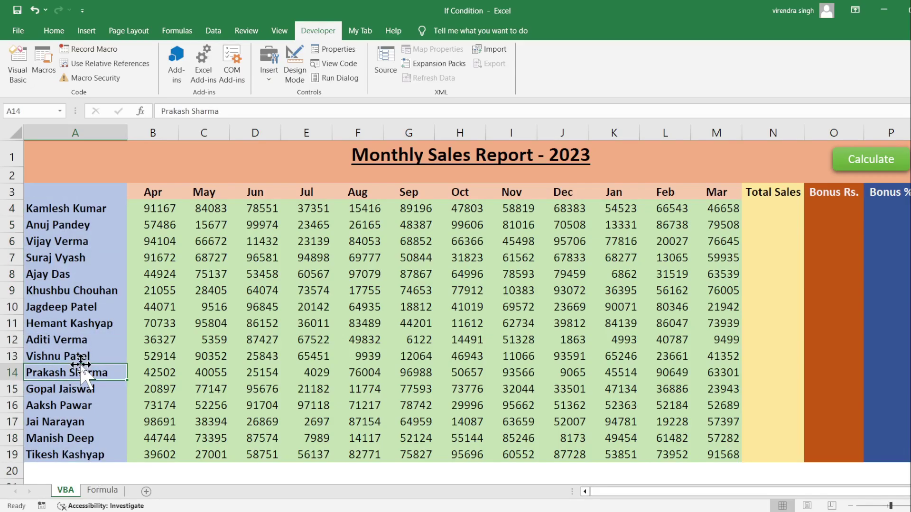
pyautogui.click(758, 207)
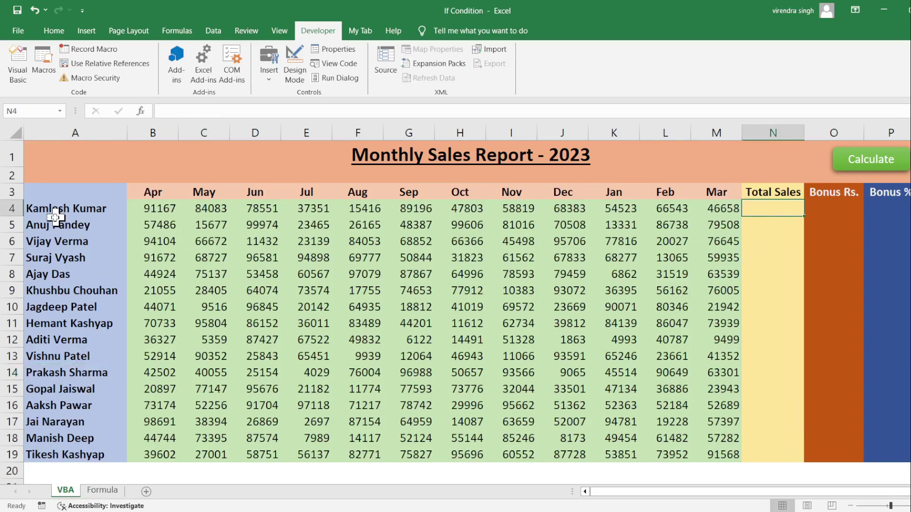
# - Select names A4:A19 and the N4:P19 output cells, then go back to the VBA editor
pyautogui.moveTo(55, 213); pyautogui.dragTo(52, 455)
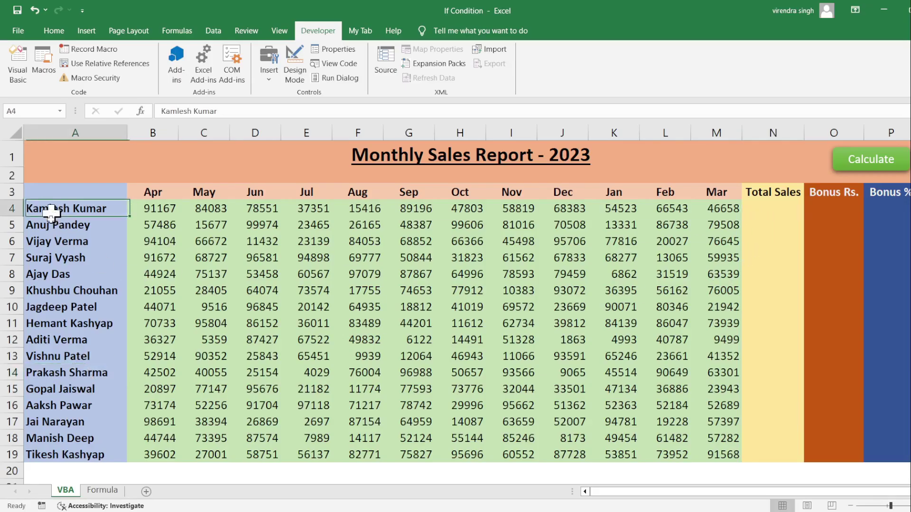
pyautogui.click(52, 455)
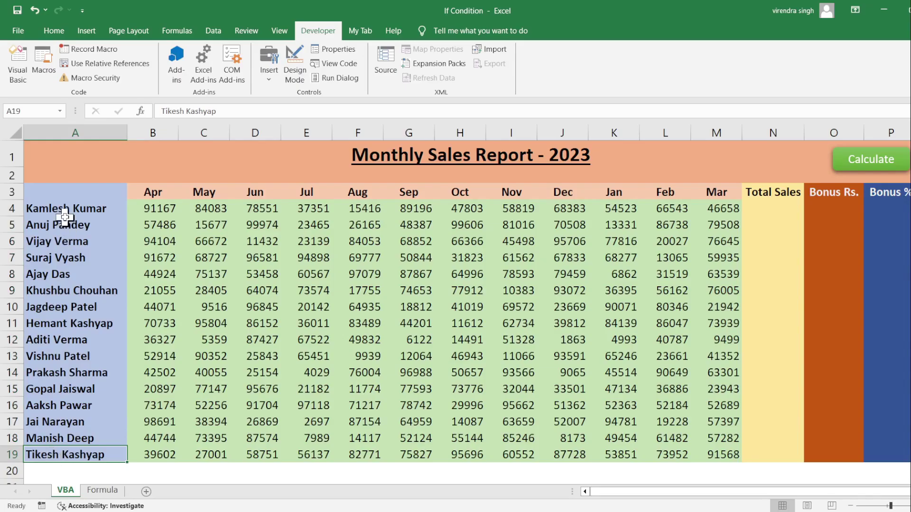
pyautogui.moveTo(63, 208); pyautogui.dragTo(60, 455)
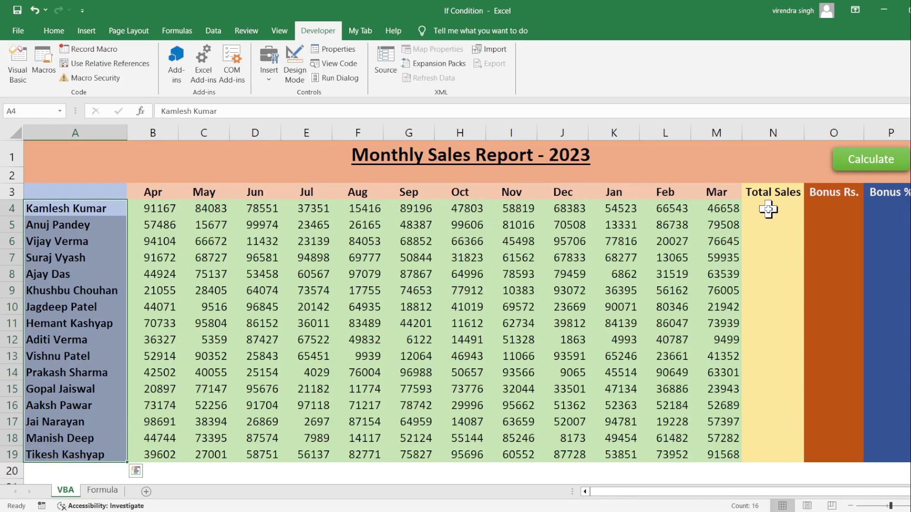
pyautogui.moveTo(769, 209)
pyautogui.mouseDown()
pyautogui.moveTo(909, 275)
pyautogui.moveTo(774, 474)
pyautogui.moveTo(768, 452)
pyautogui.mouseUp()
pyautogui.press('Left')
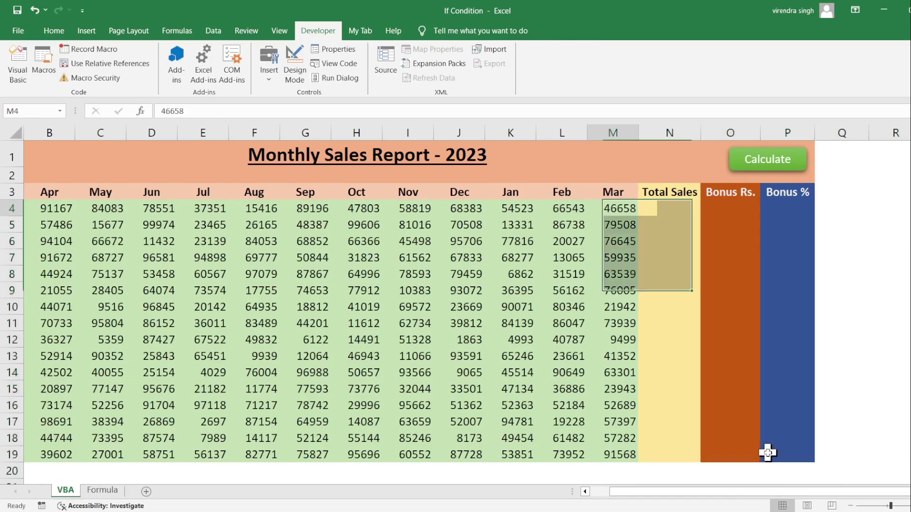
pyautogui.hotkey('ctrl', 'Left')
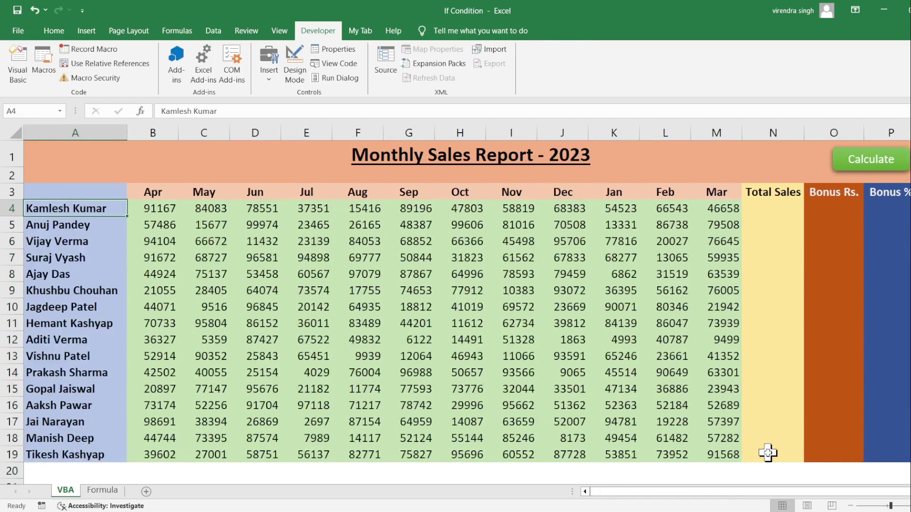
pyautogui.hotkey('alt', 'Tab')
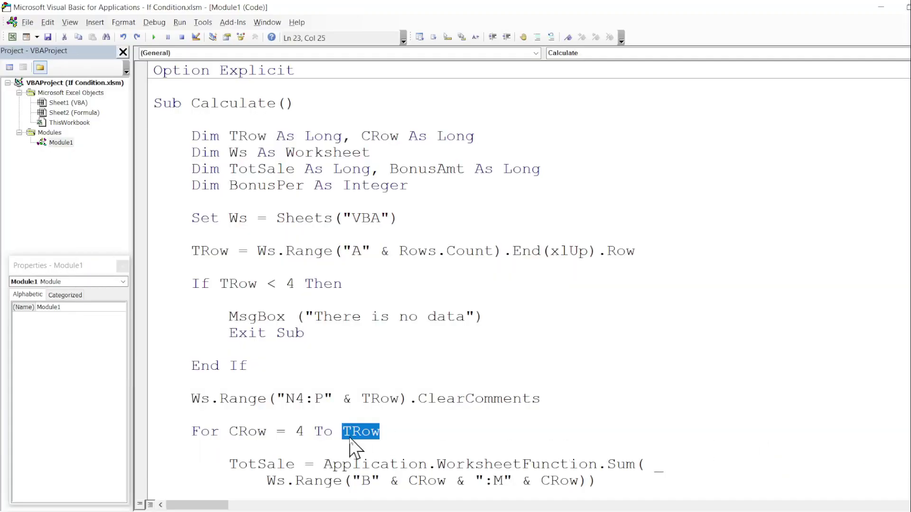
# - Point out the loop bounds 4 and TRow, select the two-line TotSale sum statement, then switch to Excel
pyautogui.doubleClick(299, 431)
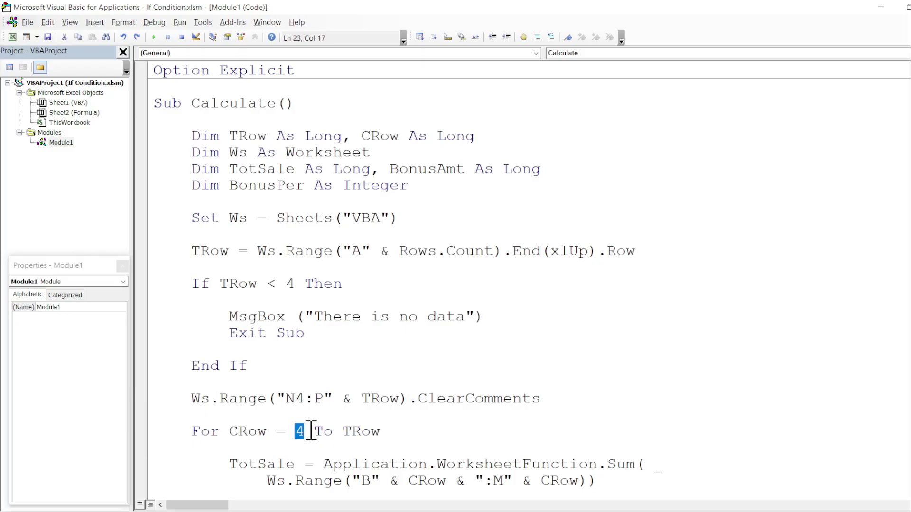
pyautogui.moveTo(342, 431); pyautogui.dragTo(380, 431)
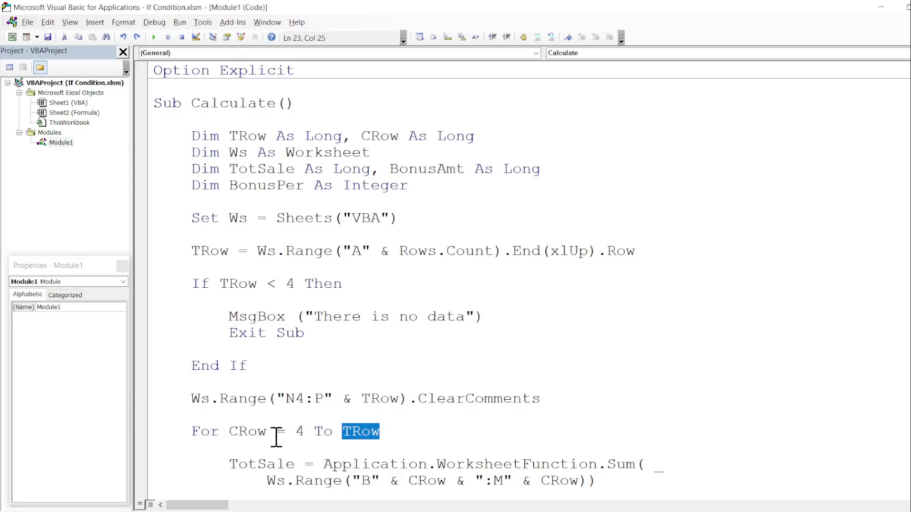
pyautogui.press('Down')
pyautogui.press('Down')
pyautogui.press('Down')
pyautogui.press('Down')
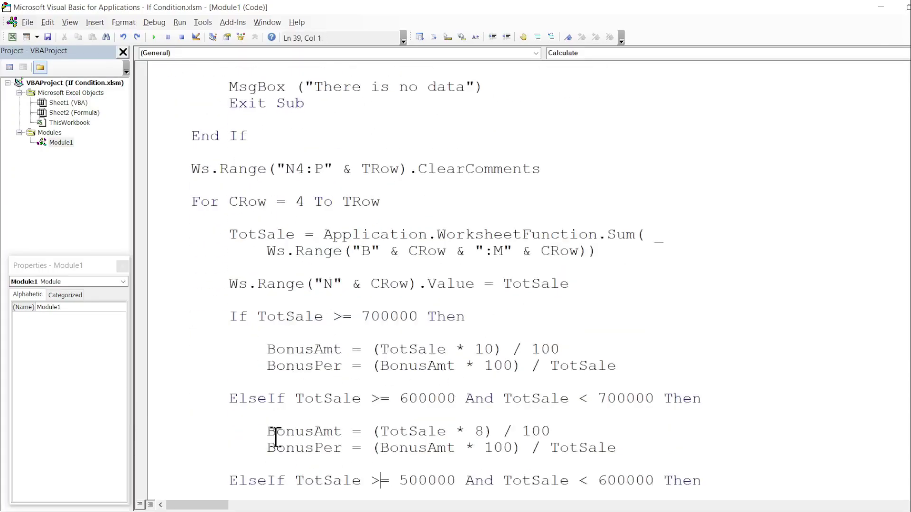
pyautogui.press('Down')
pyautogui.press('Down')
pyautogui.press('Down')
pyautogui.press('Down')
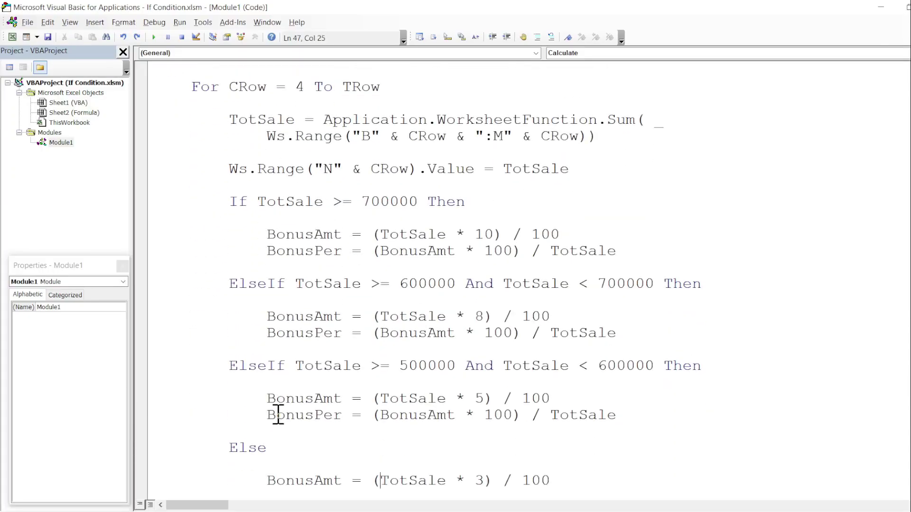
pyautogui.click(234, 119)
pyautogui.moveTo(234, 119); pyautogui.dragTo(660, 136)
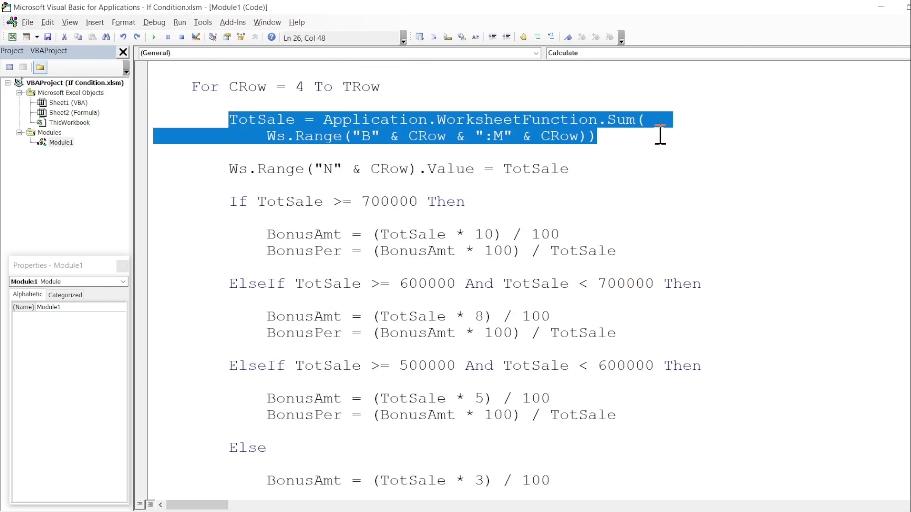
pyautogui.hotkey('alt', 'Tab')
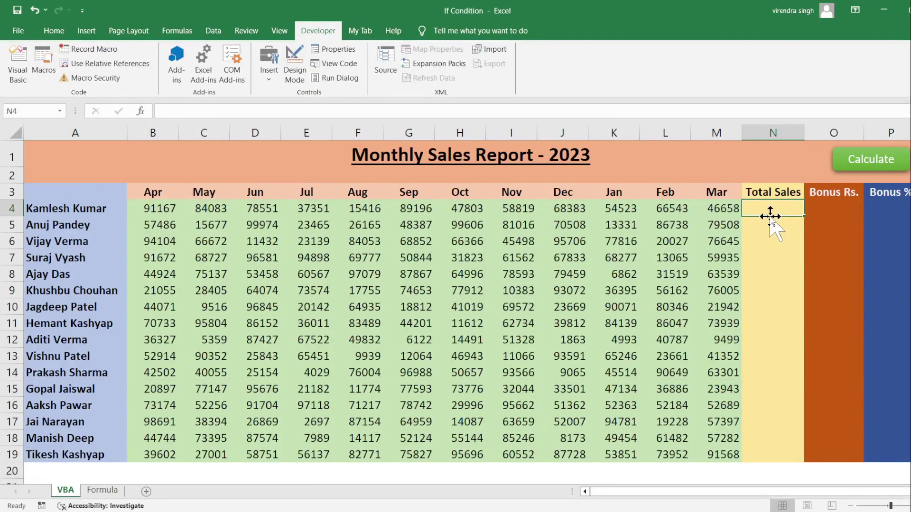
# - Test =SUM(B4:M4) in N4, getting 738493, then clear N4 and return to VBA
pyautogui.moveTo(768, 209); pyautogui.dragTo(784, 454)
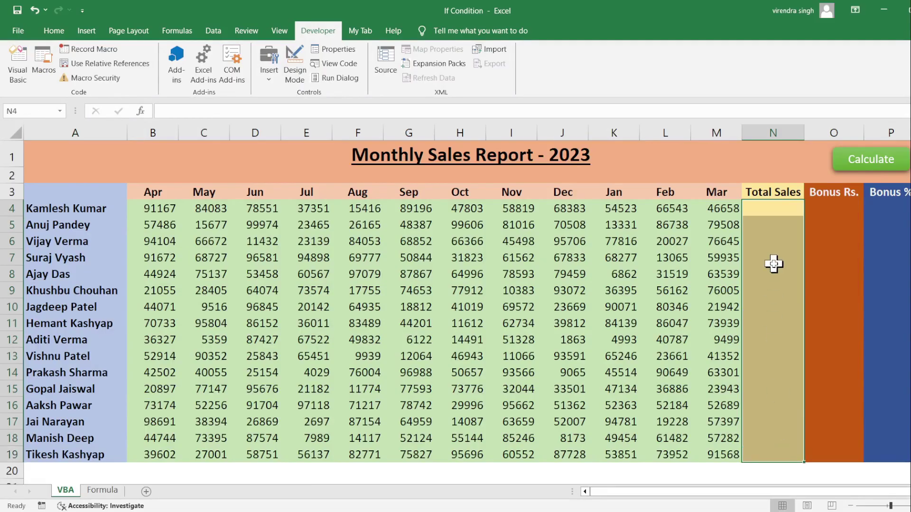
pyautogui.click(765, 213)
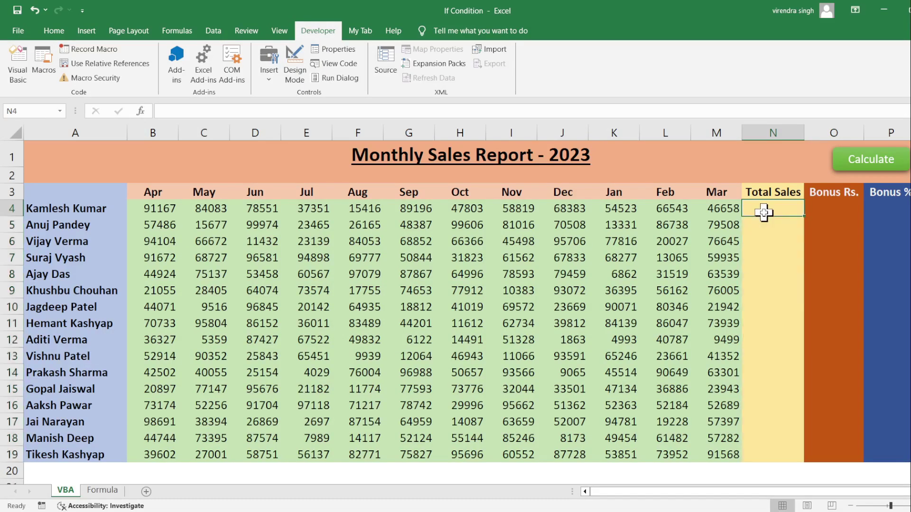
pyautogui.write('=sum')
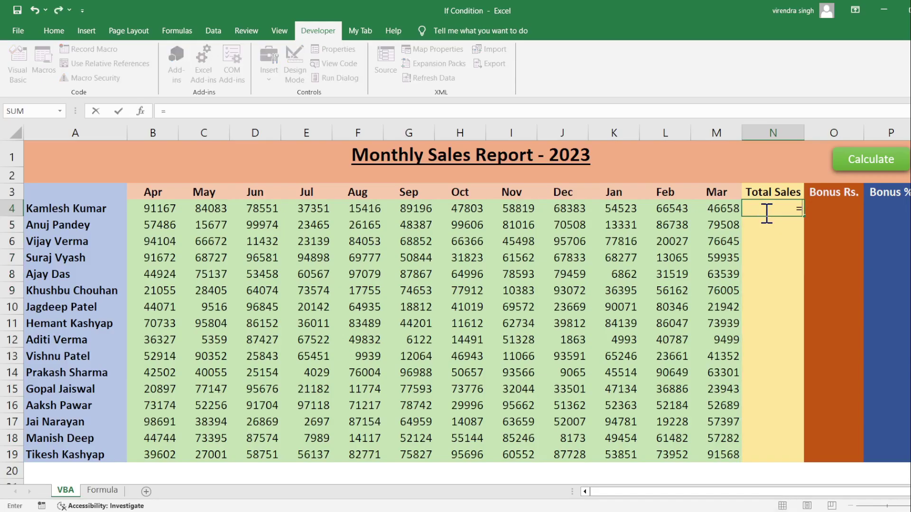
pyautogui.press('Tab')
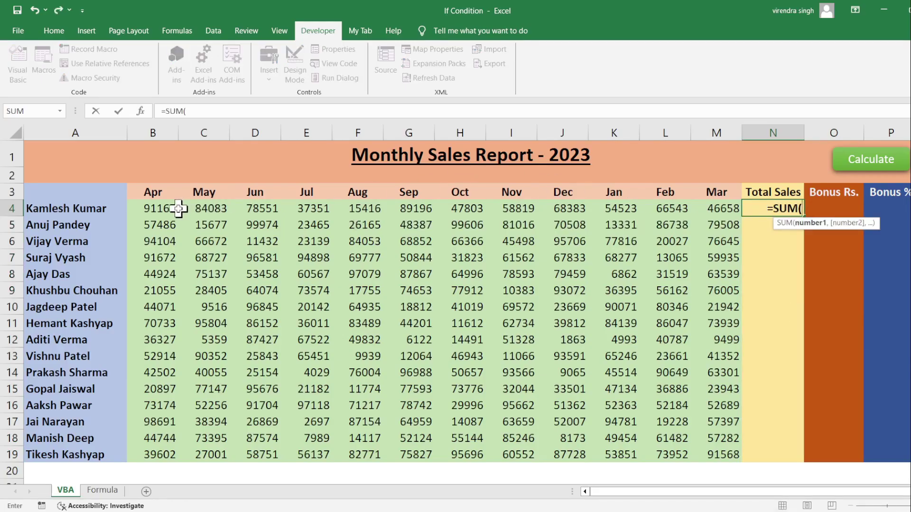
pyautogui.moveTo(181, 209); pyautogui.dragTo(717, 205)
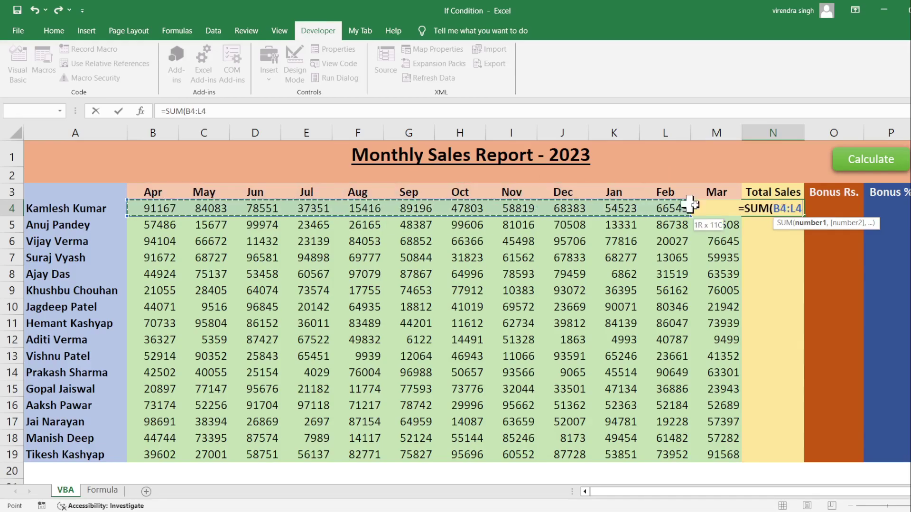
pyautogui.moveTo(717, 205); pyautogui.dragTo(719, 208)
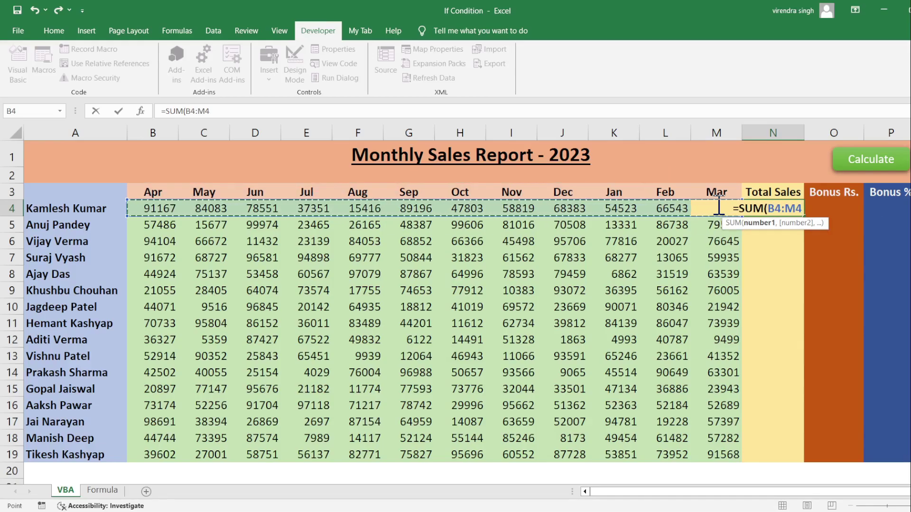
pyautogui.press('Return')
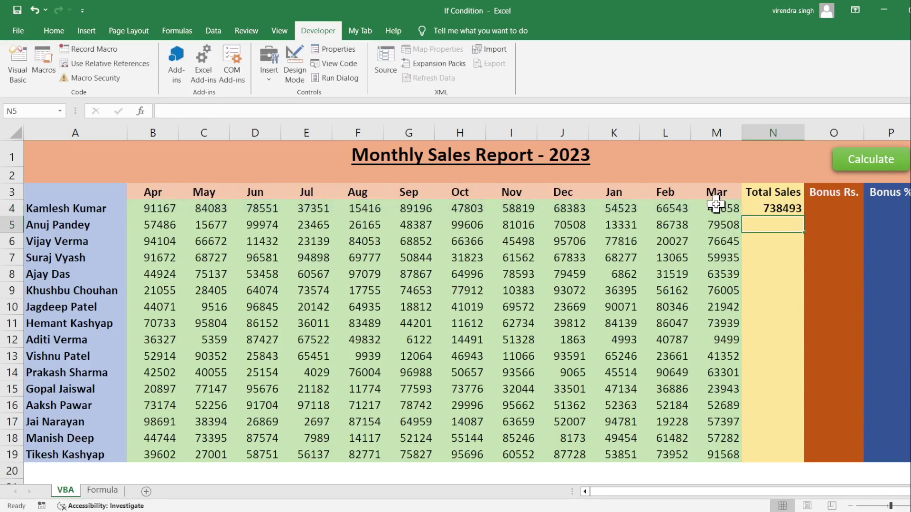
pyautogui.click(767, 207)
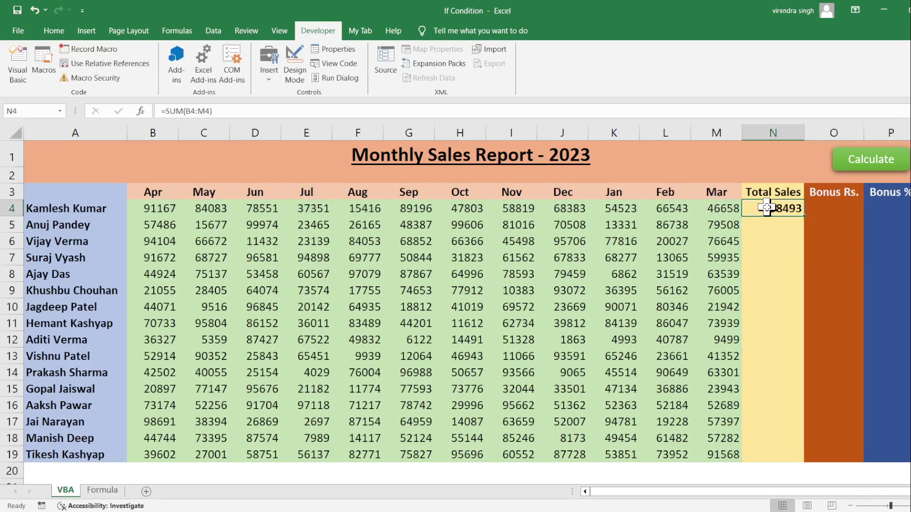
pyautogui.press('Delete')
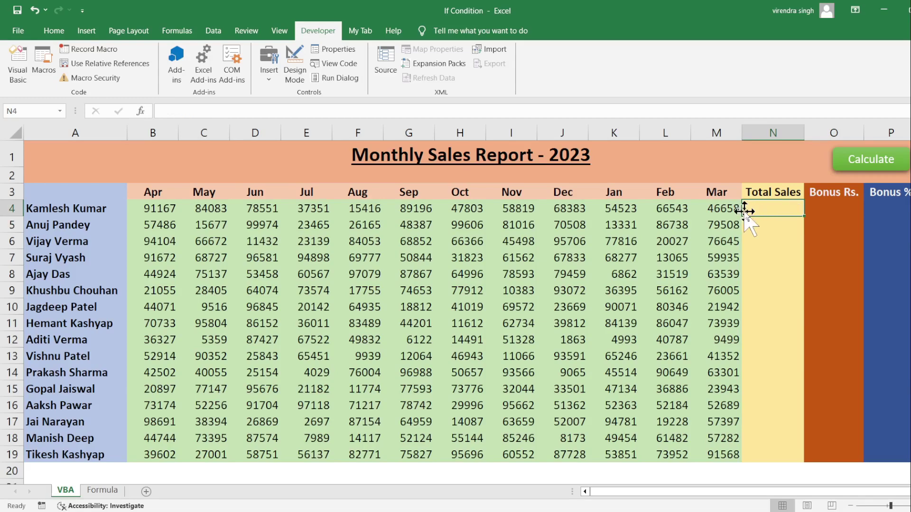
pyautogui.hotkey('alt', 'F11')
pyautogui.click(299, 184)
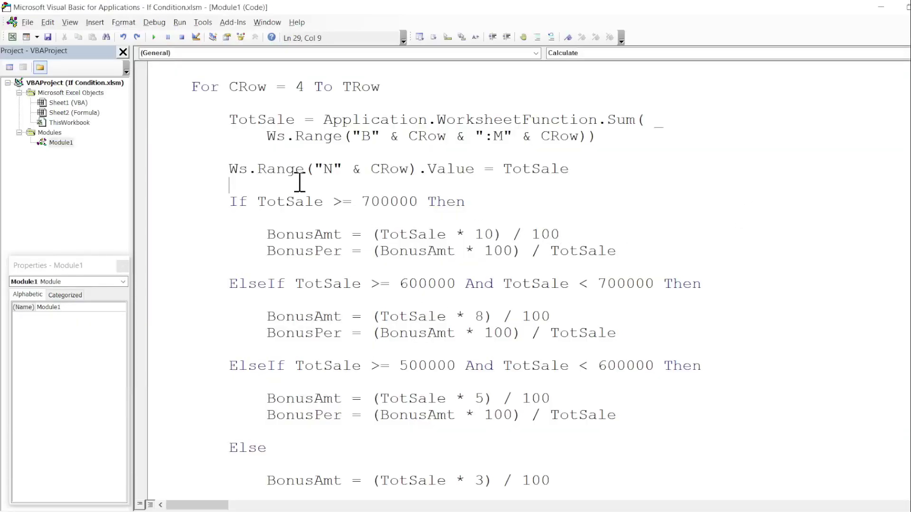
pyautogui.moveTo(323, 119)
pyautogui.mouseDown()
pyautogui.moveTo(441, 138)
pyautogui.moveTo(621, 147)
pyautogui.mouseUp()
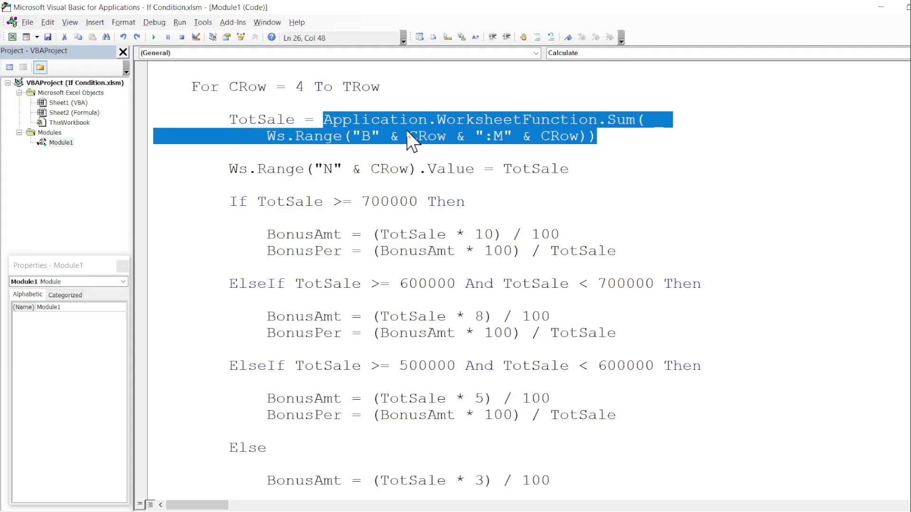
pyautogui.doubleClick(394, 126)
pyautogui.doubleClick(462, 123)
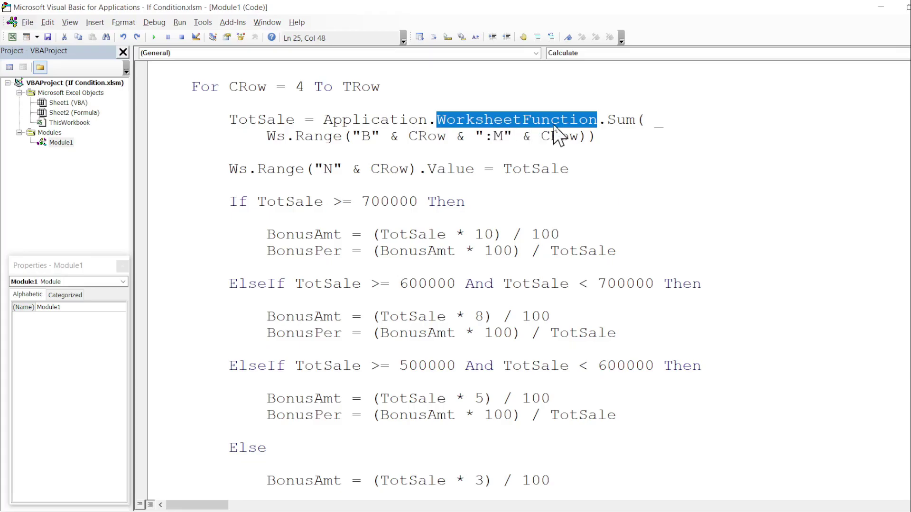
pyautogui.click(603, 119)
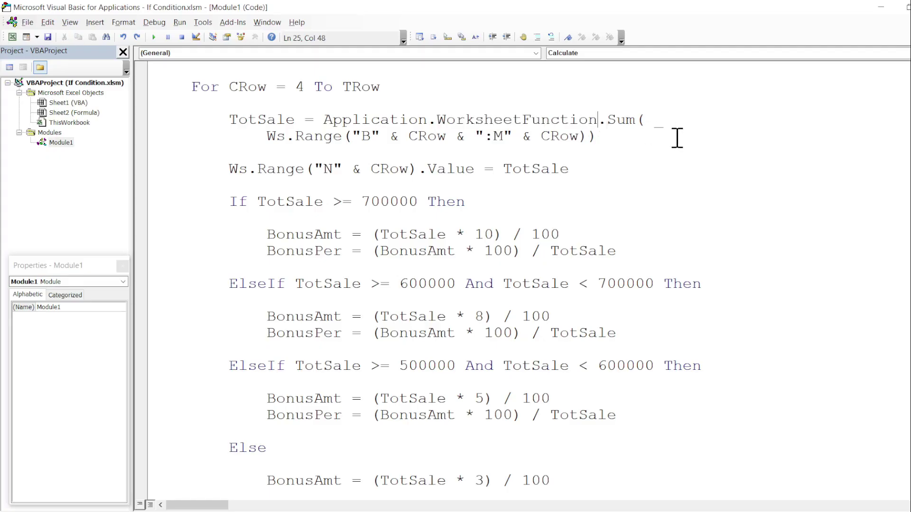
pyautogui.write('.')
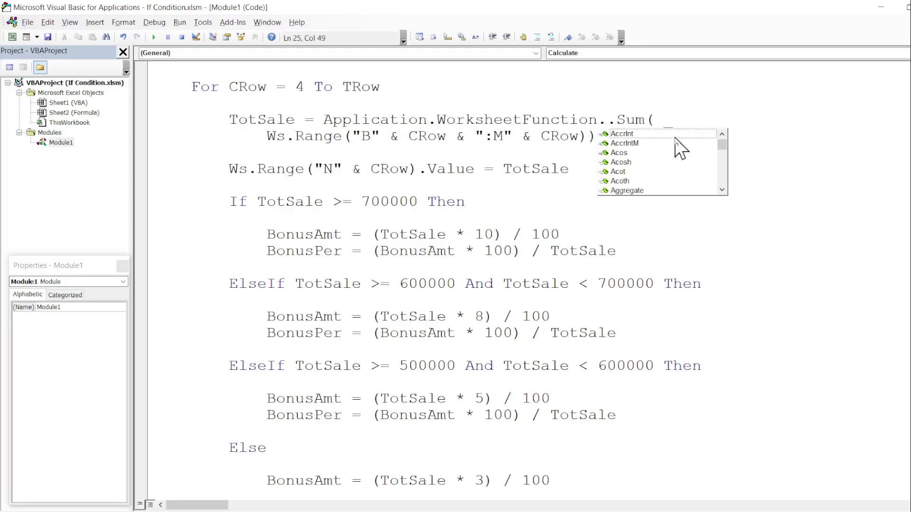
pyautogui.press('Down')
pyautogui.press('Down')
pyautogui.press('Down')
pyautogui.press('Down')
pyautogui.press('Down')
pyautogui.press('Down')
pyautogui.press('Down')
pyautogui.press('Down')
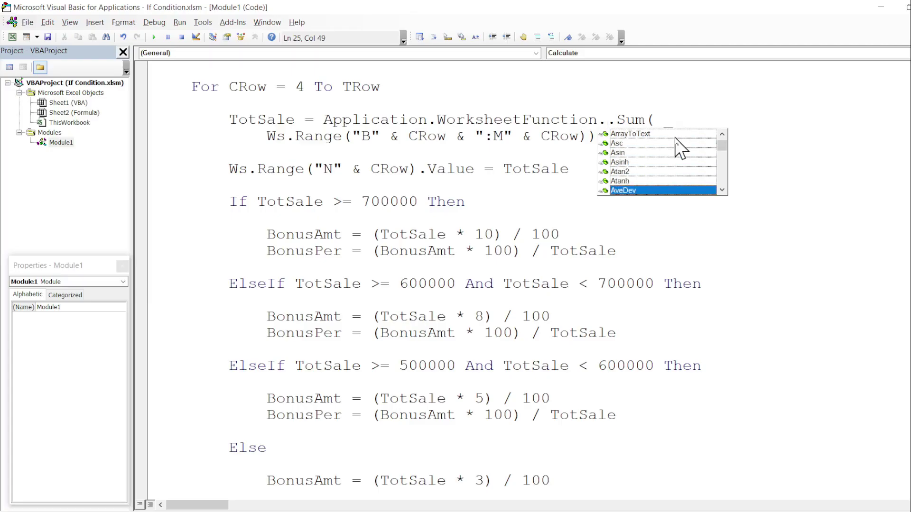
pyautogui.press('Up')
pyautogui.press('Up')
pyautogui.press('Up')
pyautogui.press('Up')
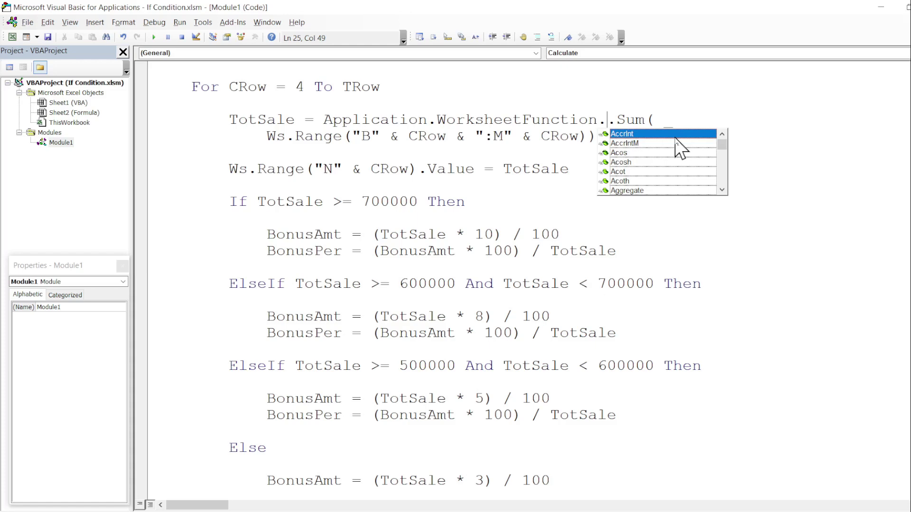
pyautogui.press('Escape')
pyautogui.press('BackSpace')
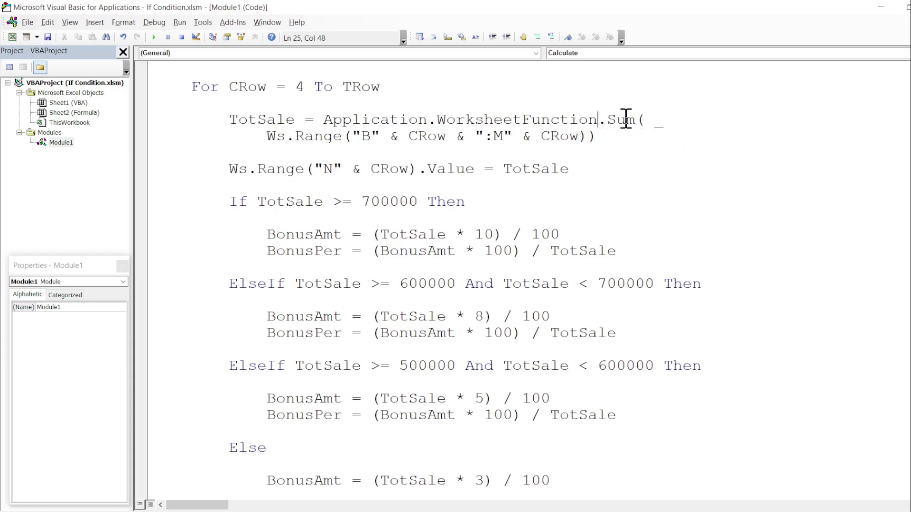
pyautogui.doubleClick(621, 120)
pyautogui.moveTo(268, 136)
pyautogui.mouseDown()
pyautogui.moveTo(540, 148)
pyautogui.moveTo(590, 138)
pyautogui.mouseUp()
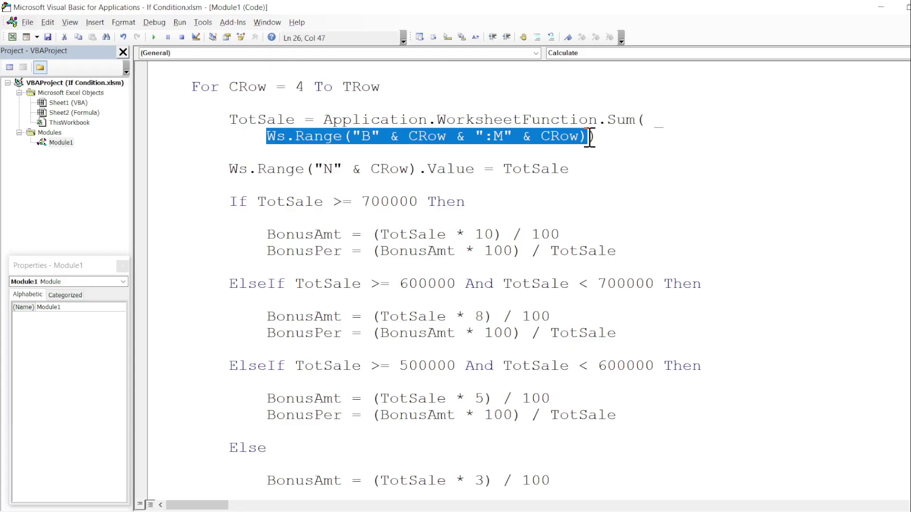
pyautogui.click(391, 138)
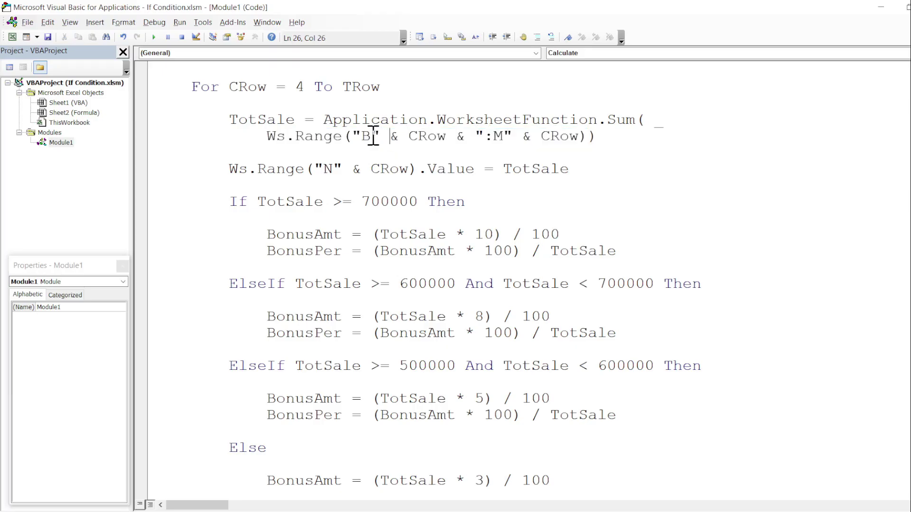
pyautogui.moveTo(364, 137); pyautogui.dragTo(508, 143)
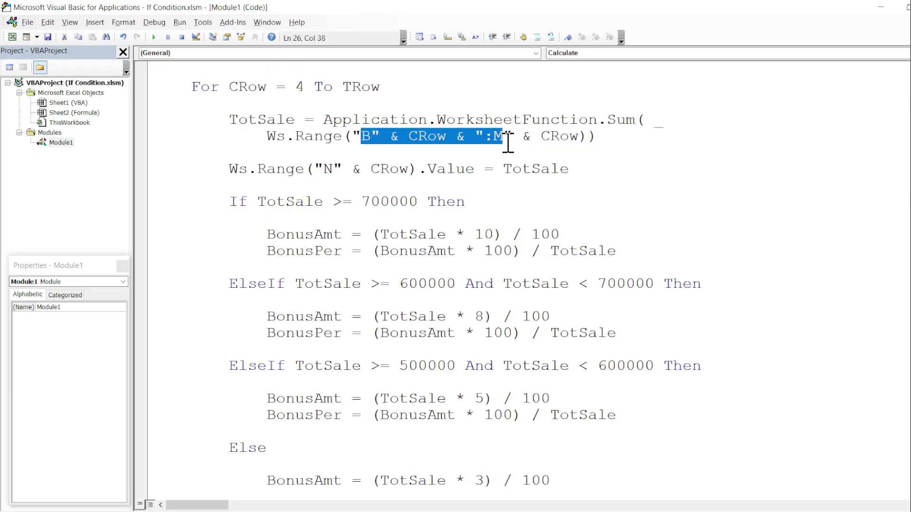
pyautogui.click(251, 87)
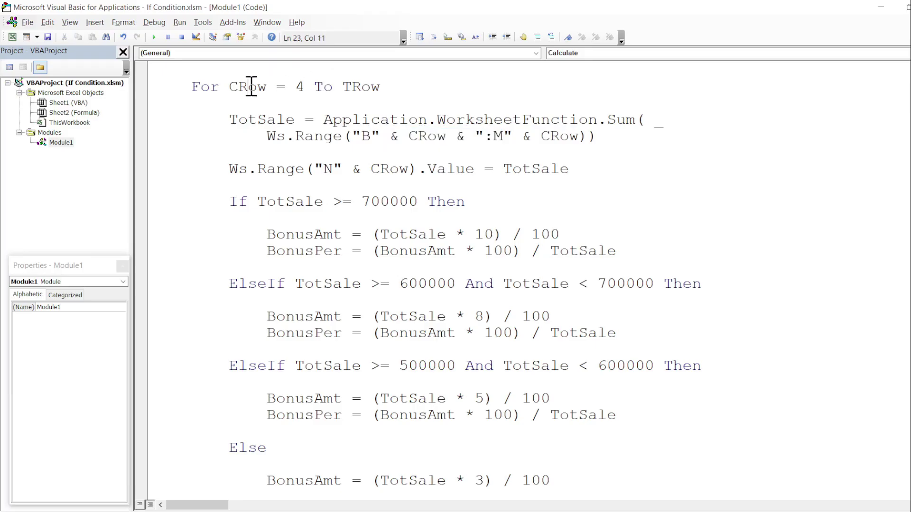
pyautogui.doubleClick(251, 87)
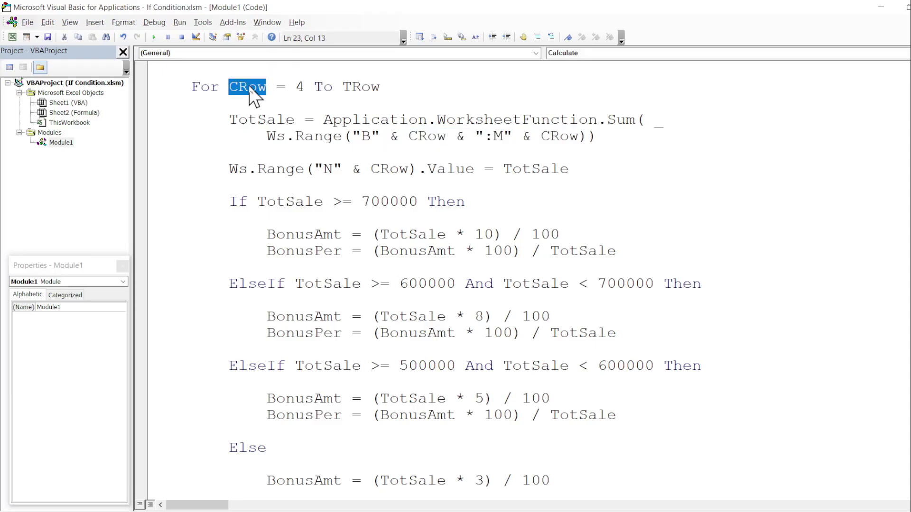
pyautogui.doubleClick(567, 139)
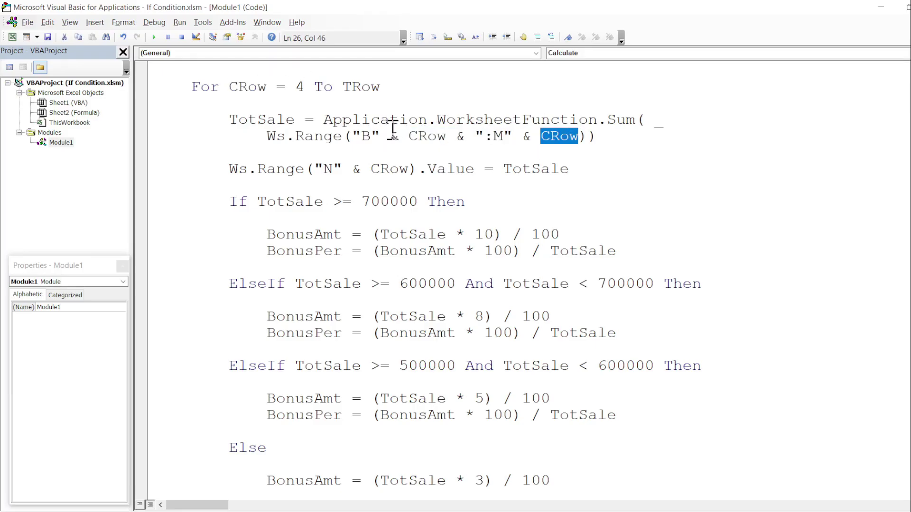
pyautogui.doubleClick(502, 138)
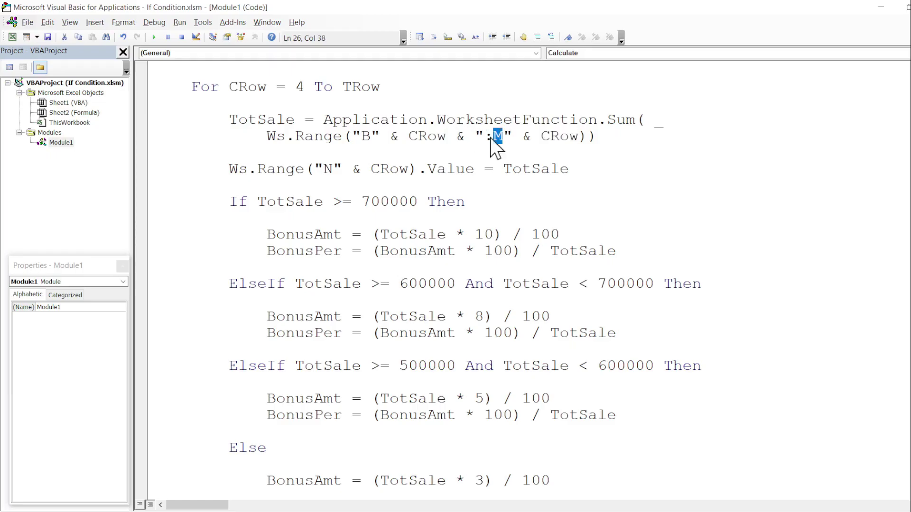
pyautogui.click(323, 125)
pyautogui.doubleClick(271, 122)
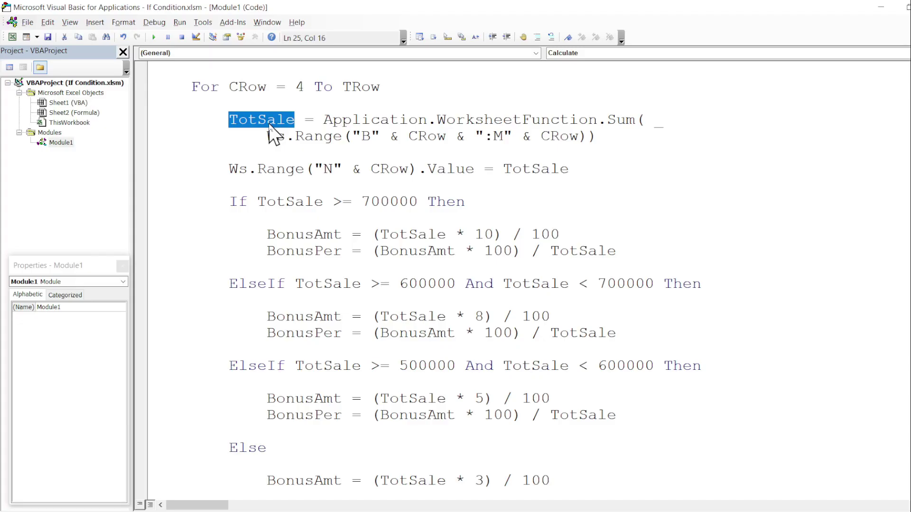
pyautogui.moveTo(322, 168); pyautogui.dragTo(335, 169)
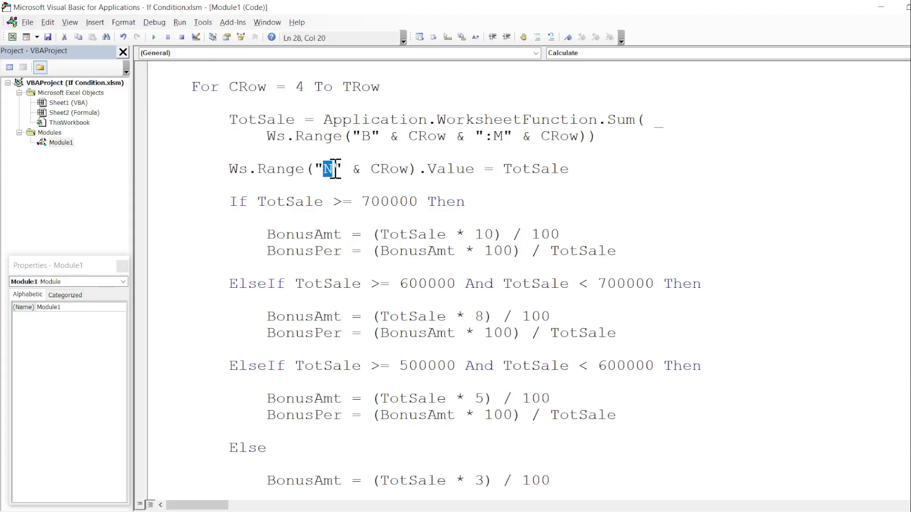
pyautogui.hotkey('alt', 'F11')
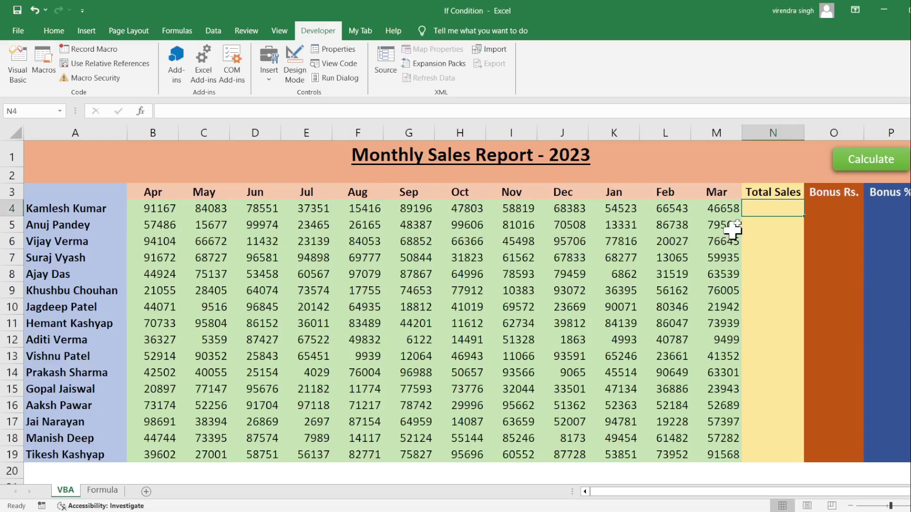
pyautogui.moveTo(765, 209); pyautogui.dragTo(777, 309)
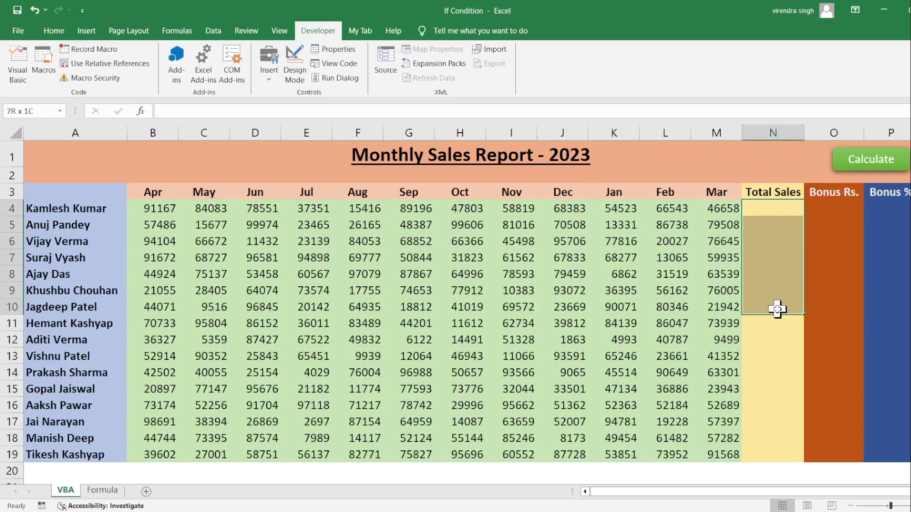
pyautogui.hotkey('alt', 'F11')
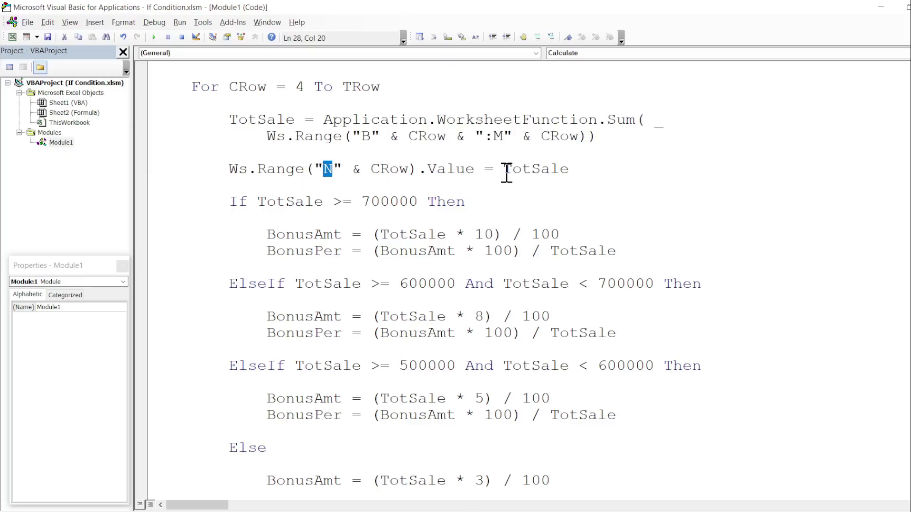
pyautogui.moveTo(505, 172); pyautogui.dragTo(616, 181)
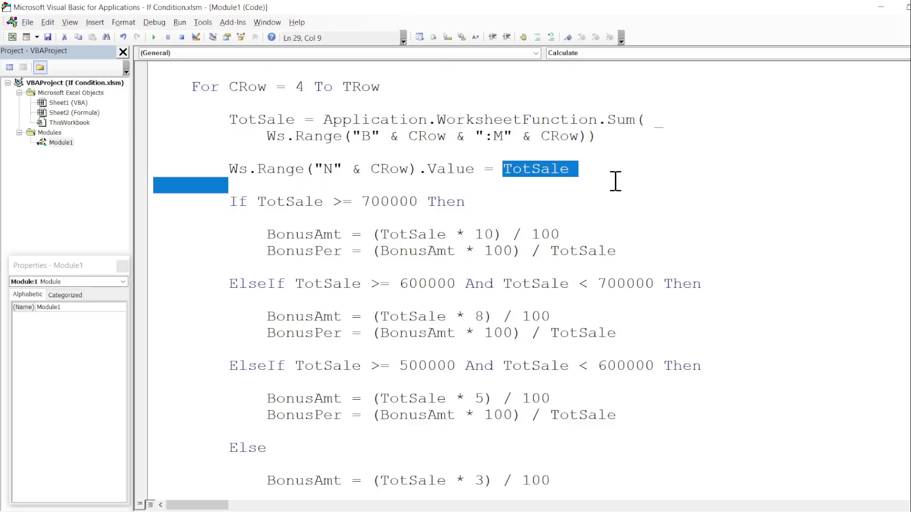
pyautogui.click(268, 198)
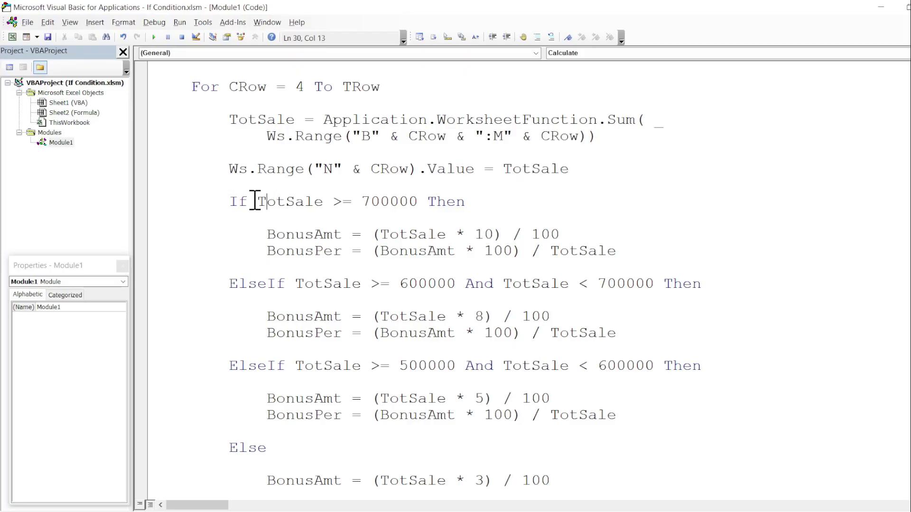
# - Select the first If condition line in the macro, then bring up the Notepad If syntax notes
pyautogui.click(231, 200)
pyautogui.moveTo(231, 201); pyautogui.dragTo(467, 199)
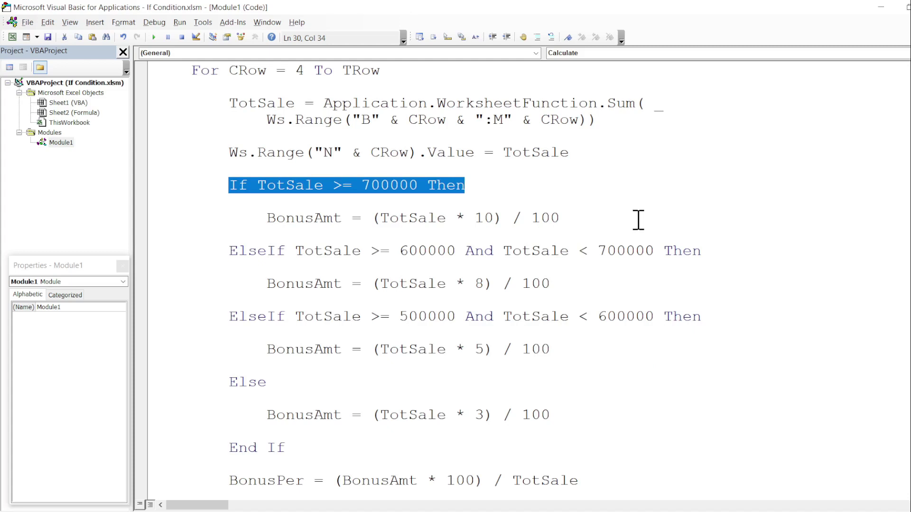
pyautogui.click(425, 208)
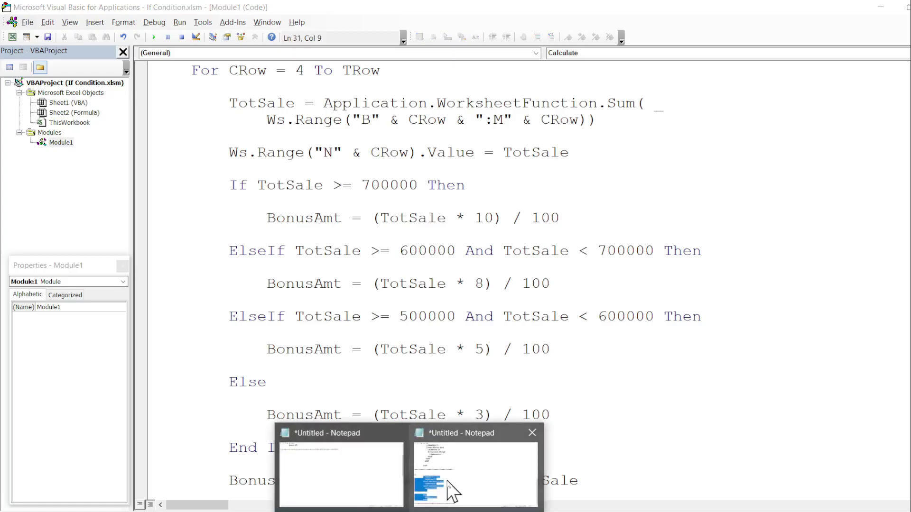
pyautogui.click(443, 488)
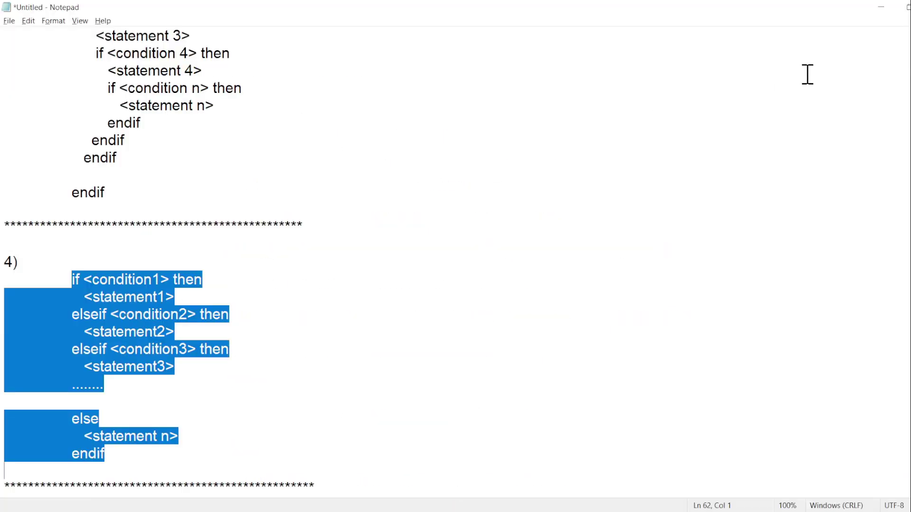
pyautogui.click(874, 11)
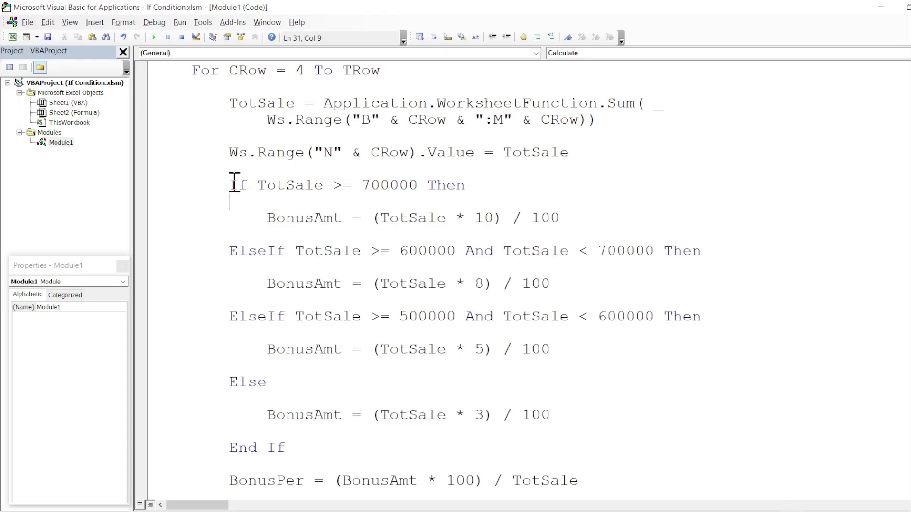
pyautogui.moveTo(229, 184); pyautogui.dragTo(324, 460)
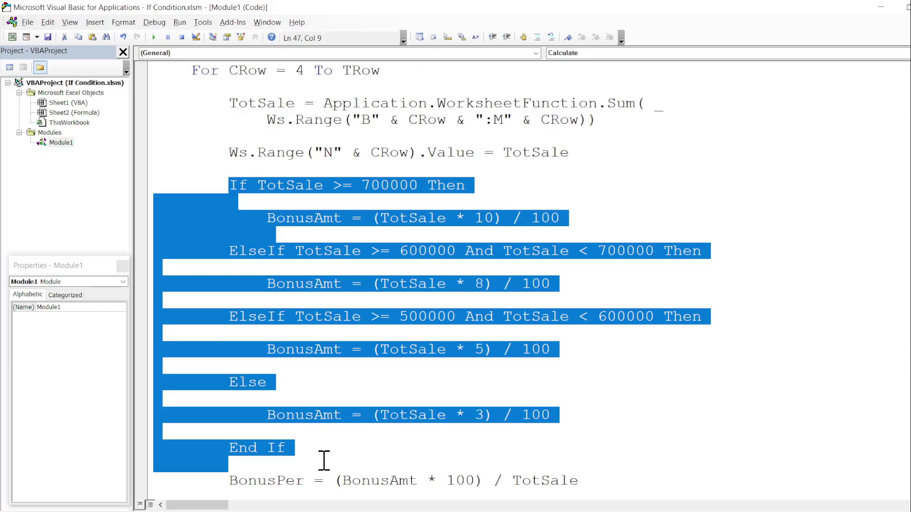
pyautogui.moveTo(323, 461); pyautogui.dragTo(545, 232)
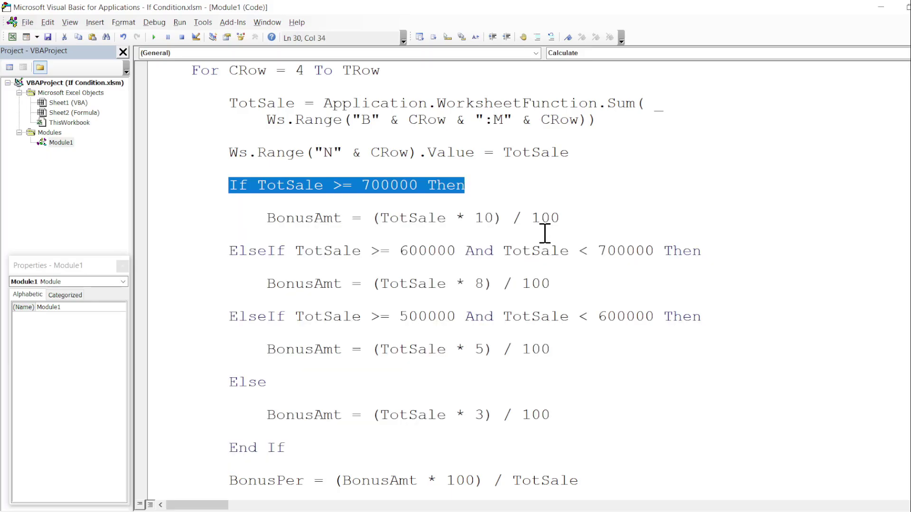
pyautogui.click(425, 230)
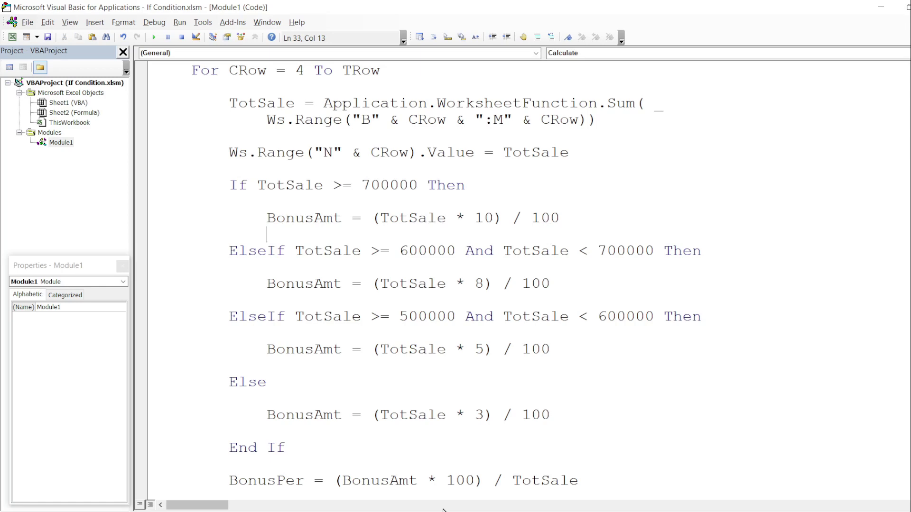
pyautogui.click(459, 486)
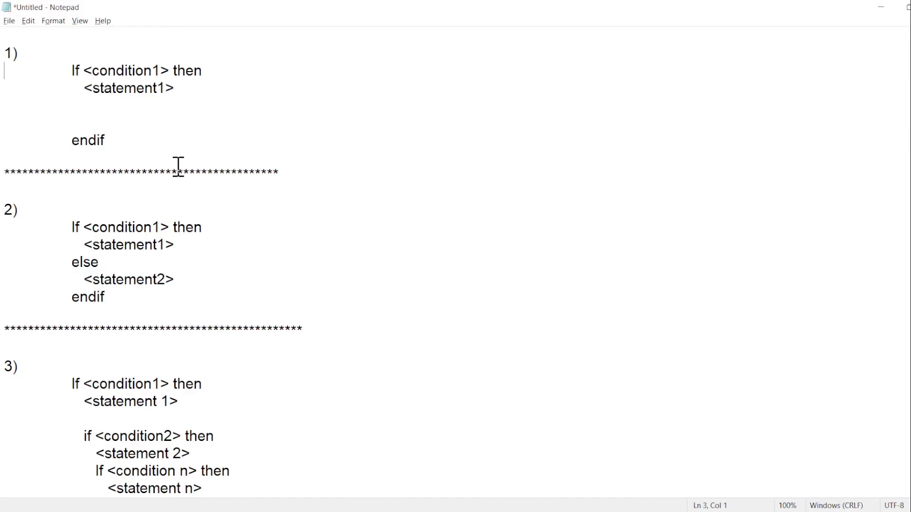
# - Highlight the first If template and its statement placeholder in the syntax notes
pyautogui.click(72, 73)
pyautogui.moveTo(72, 74); pyautogui.dragTo(189, 85)
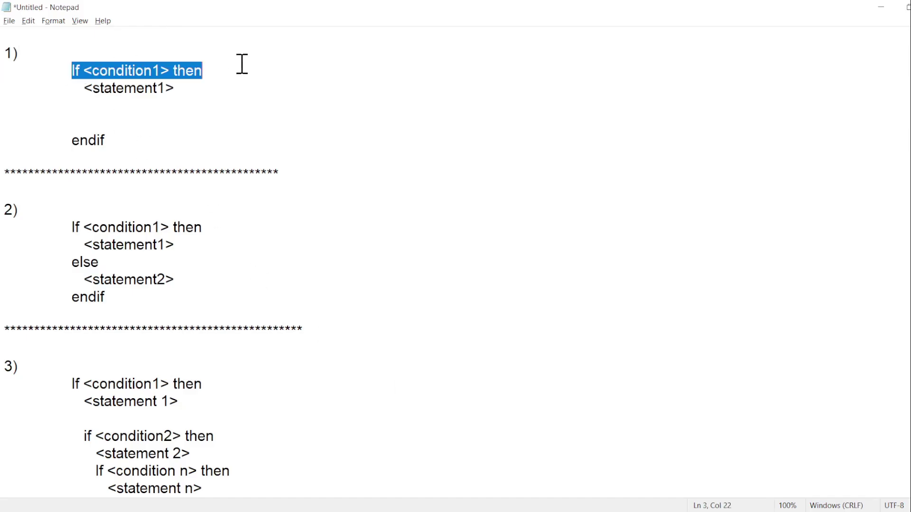
pyautogui.doubleClick(178, 89)
pyautogui.click(108, 141)
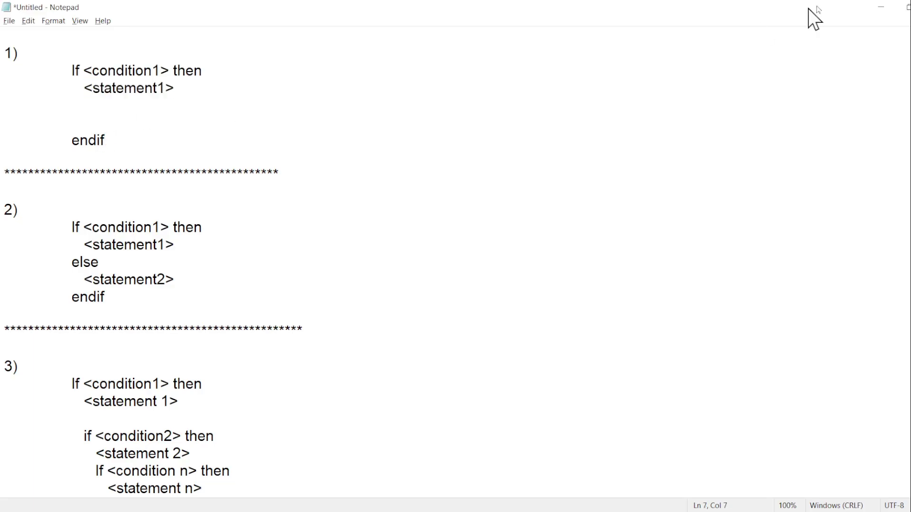
# - Back in VBA, highlight the If TotSale >= 700000 line, the 10% bonus line, and the ElseIf/Else branches
pyautogui.click(878, 7)
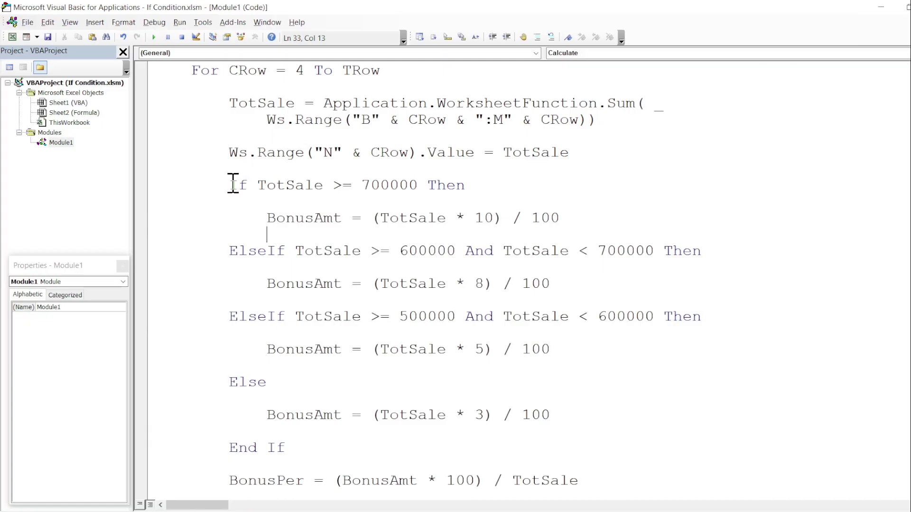
pyautogui.moveTo(229, 185); pyautogui.dragTo(514, 183)
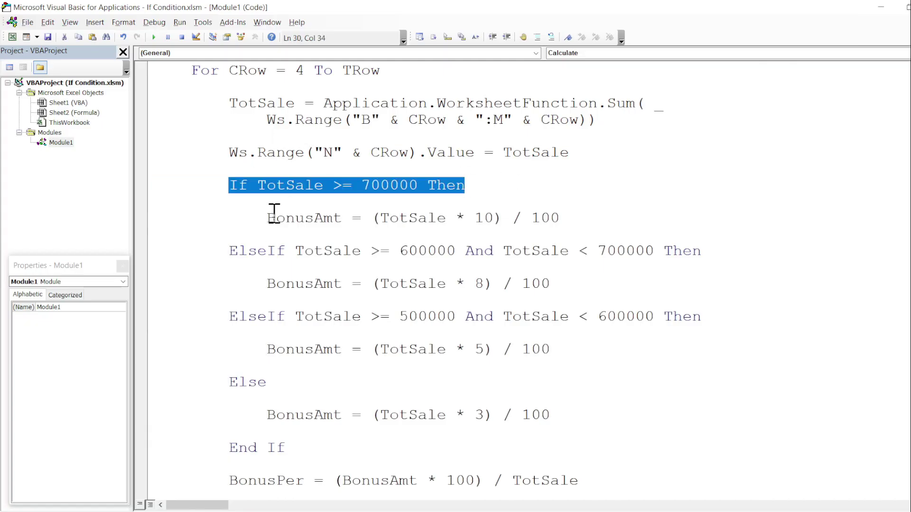
pyautogui.moveTo(267, 218); pyautogui.dragTo(619, 214)
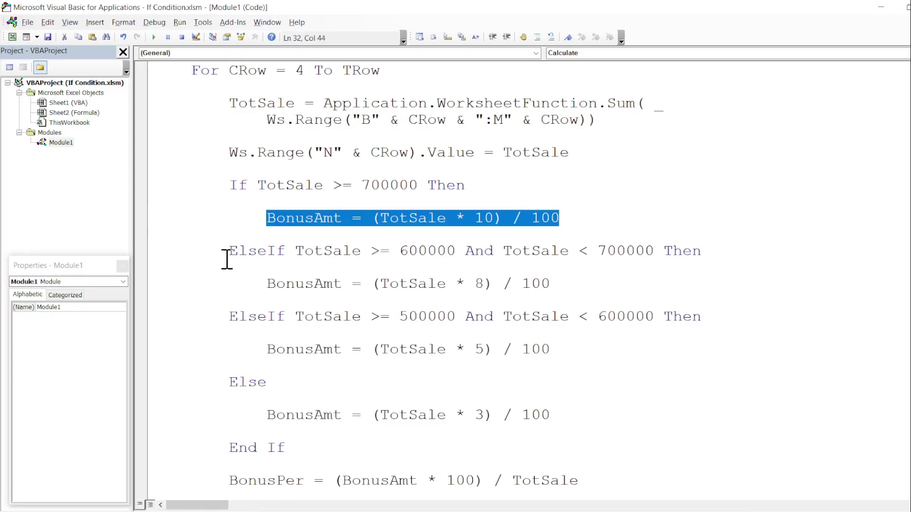
pyautogui.moveTo(227, 256)
pyautogui.mouseDown()
pyautogui.moveTo(519, 403)
pyautogui.moveTo(589, 414)
pyautogui.mouseUp()
pyautogui.hotkey('ctrl', 'c')
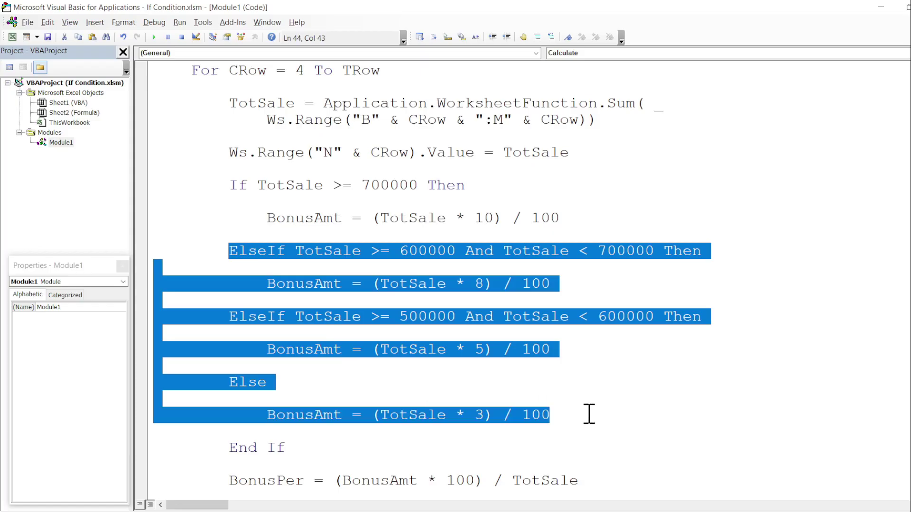
# - Cut the ElseIf and Else branches from the macro into the Notepad notes, below the asterisk divider
pyautogui.press('Delete')
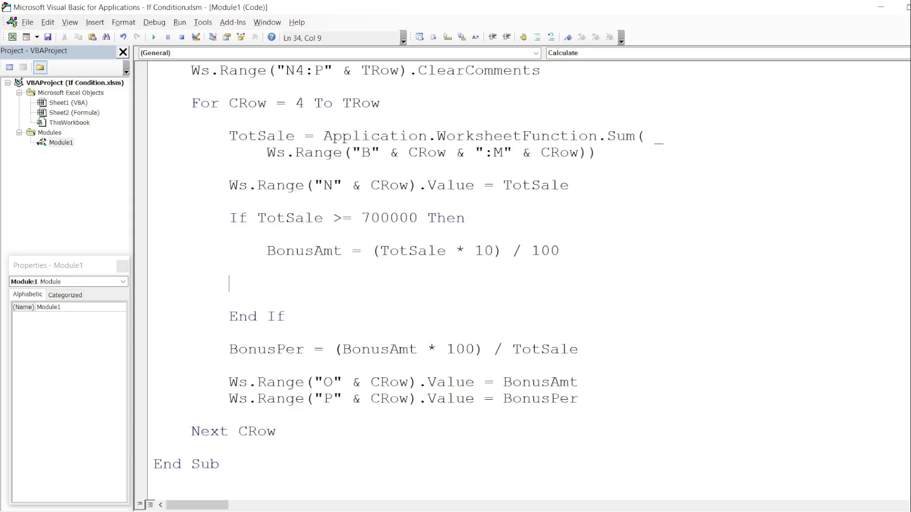
pyautogui.click(345, 493)
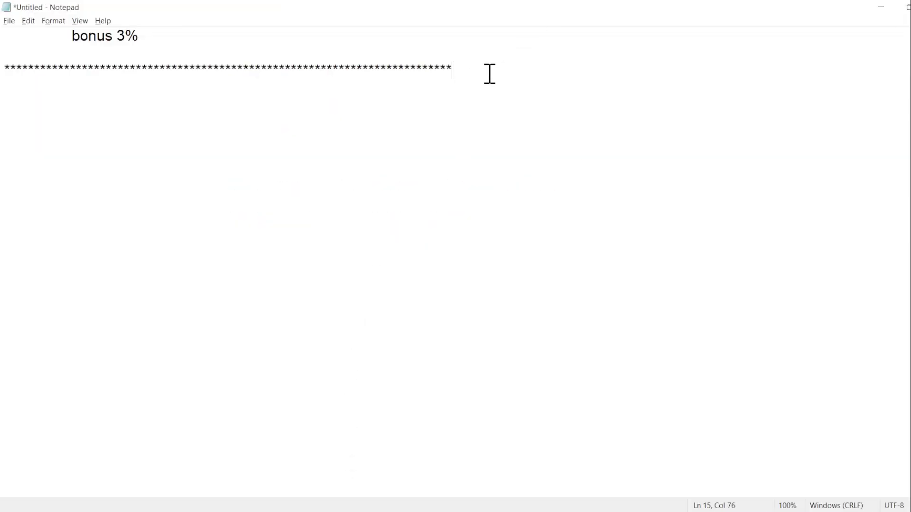
pyautogui.press('Return')
pyautogui.press('Return')
pyautogui.hotkey('ctrl', 'v')
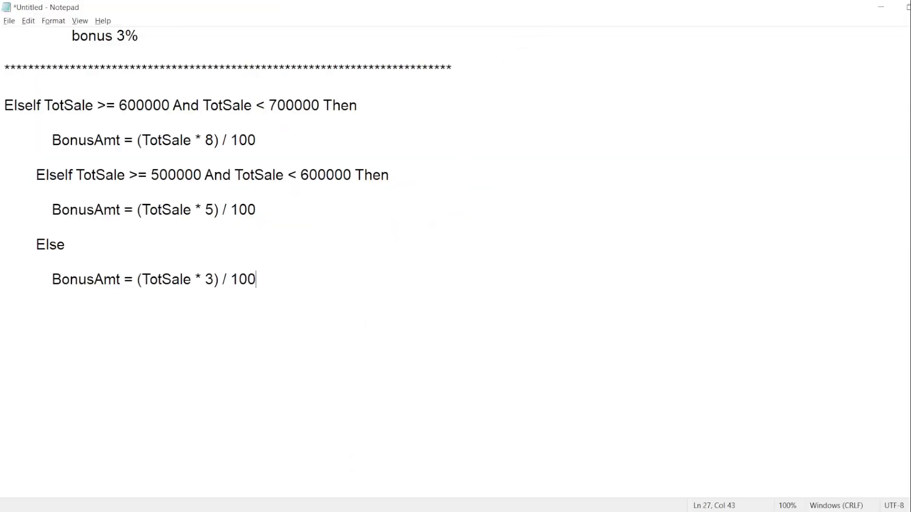
pyautogui.hotkey('alt', 'Tab')
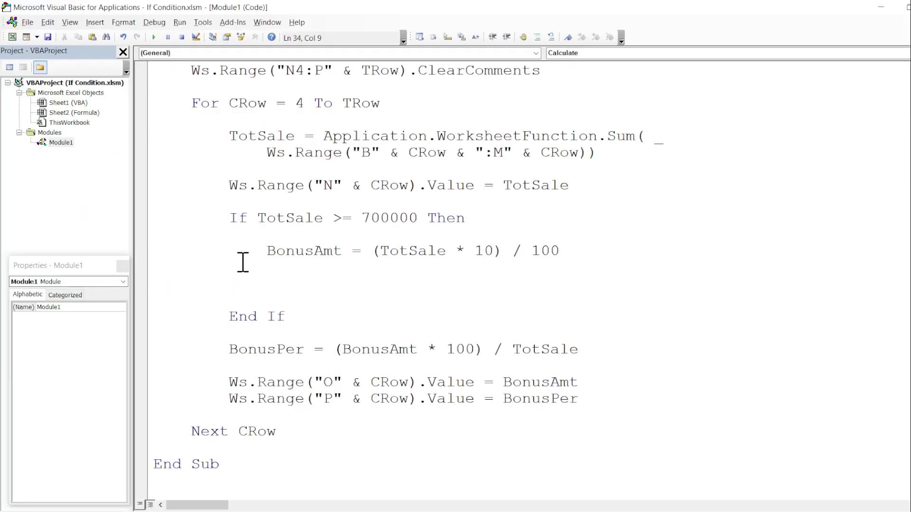
# - Move the BonusPer line and the column O/P Ws.Range writes inside the If TotSale >= 700000 block, indented
pyautogui.moveTo(232, 223); pyautogui.dragTo(422, 219)
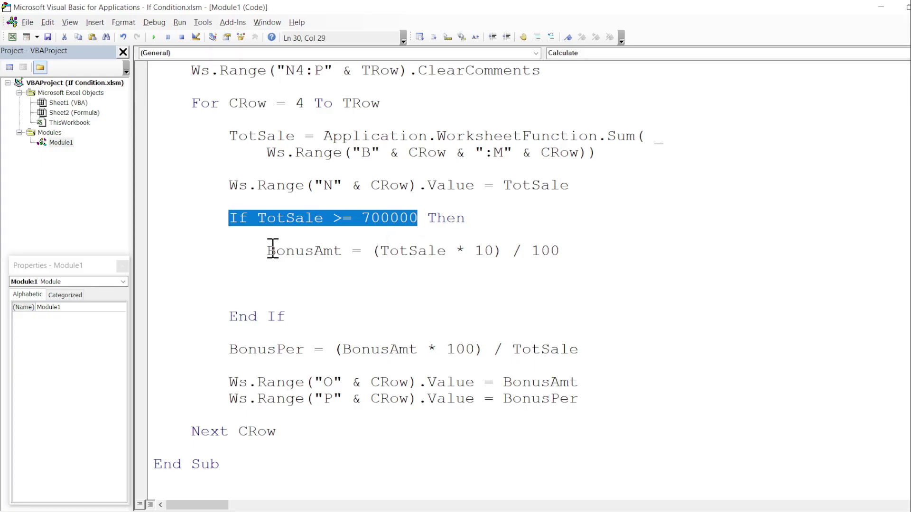
pyautogui.moveTo(267, 250); pyautogui.dragTo(503, 250)
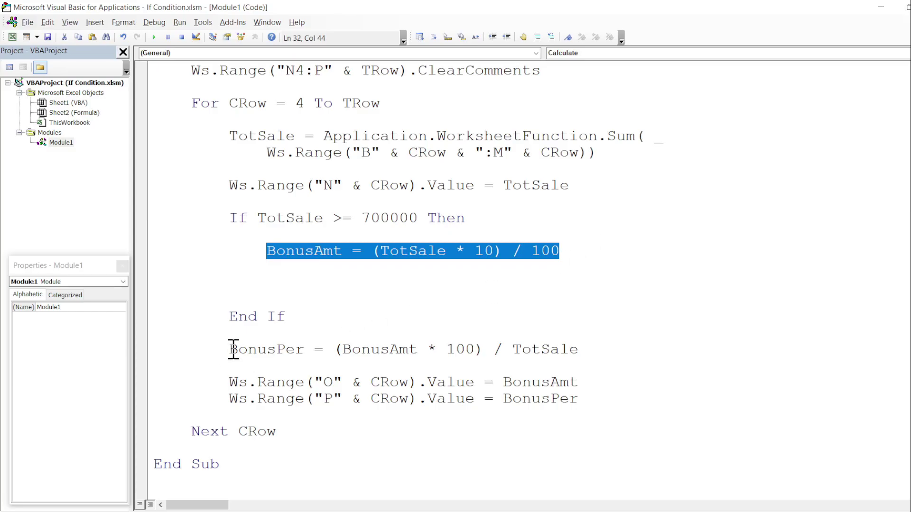
pyautogui.moveTo(232, 350); pyautogui.dragTo(603, 401)
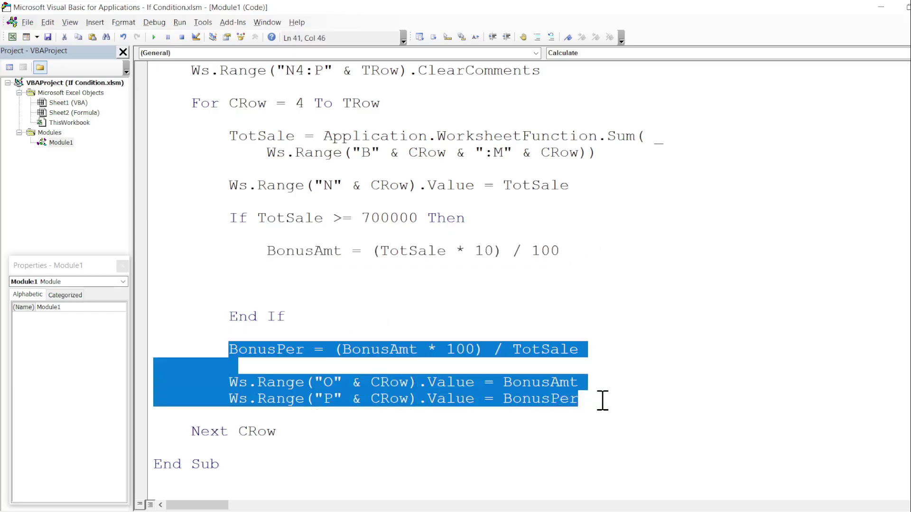
pyautogui.hotkey('ctrl', 'x')
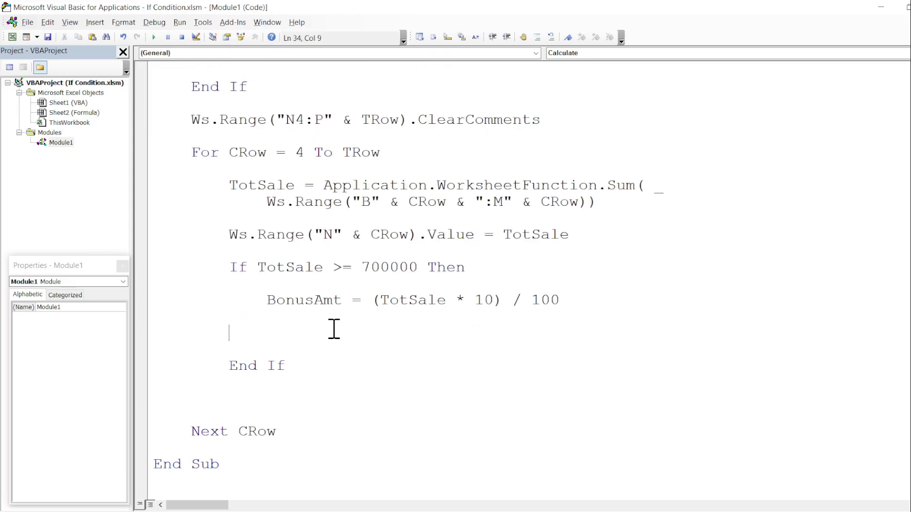
pyautogui.press('Tab')
pyautogui.hotkey('ctrl', 'v')
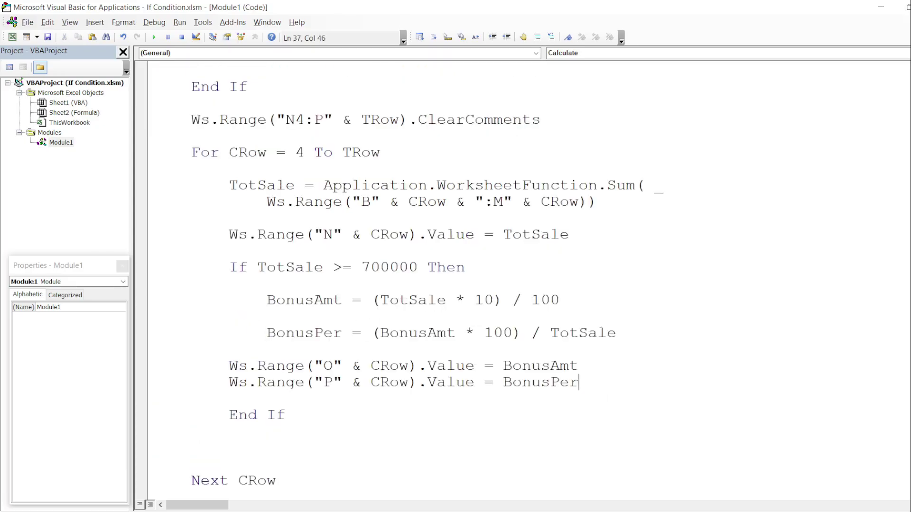
pyautogui.keyDown('shift'); pyautogui.click(230, 357); pyautogui.keyUp('shift')
pyautogui.press('Tab')
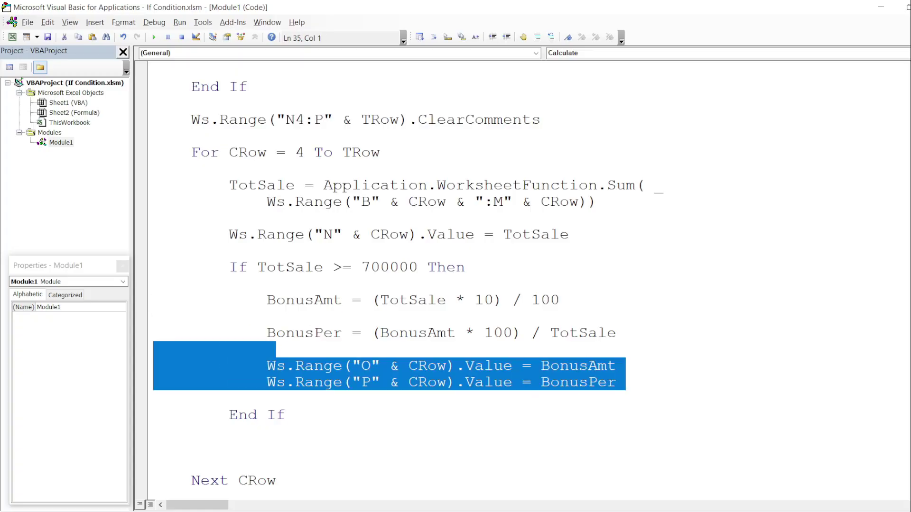
pyautogui.click(289, 352)
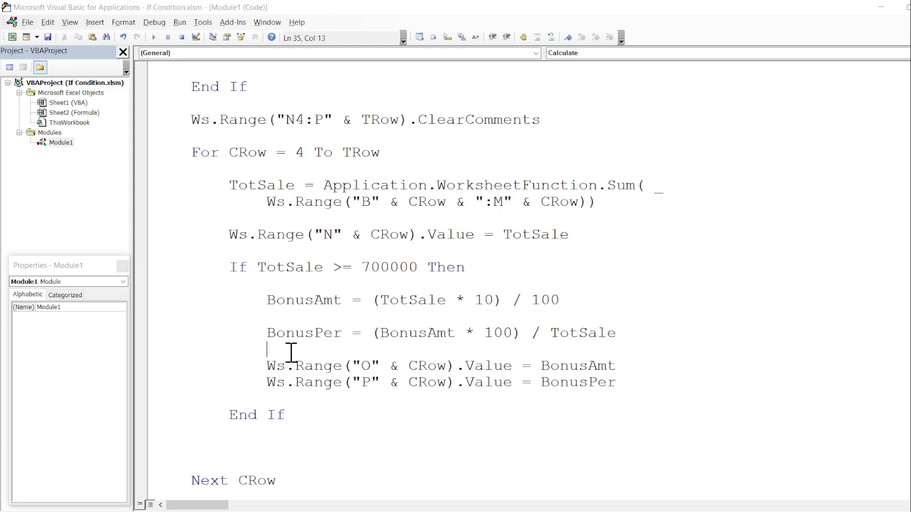
pyautogui.hotkey('alt', 'Tab')
pyautogui.hotkey('alt', 'Tab')
pyautogui.hotkey('alt', 'Tab')
pyautogui.hotkey('alt', 'Tab')
pyautogui.hotkey('alt', 'Tab')
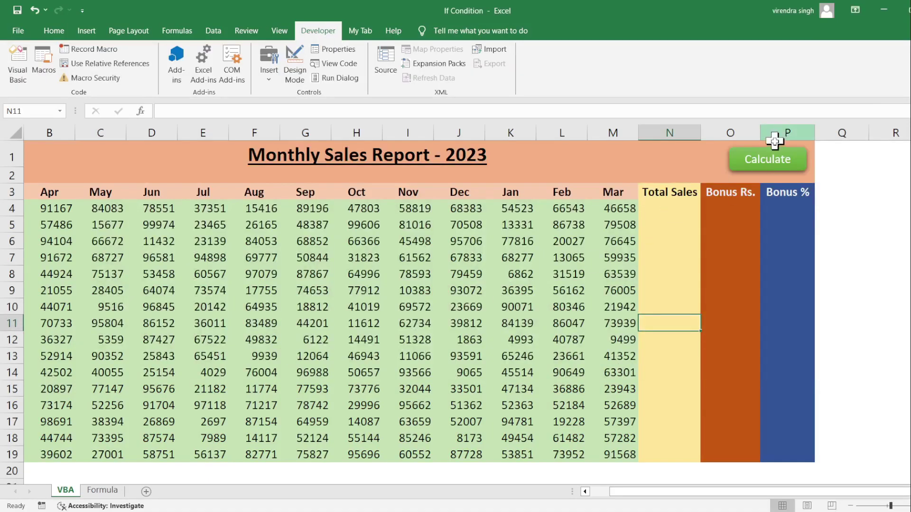
# - Run Calculate and review the Total Sales, Bonus Rs. and Bonus % values filled for rows 4–8
pyautogui.click(766, 162)
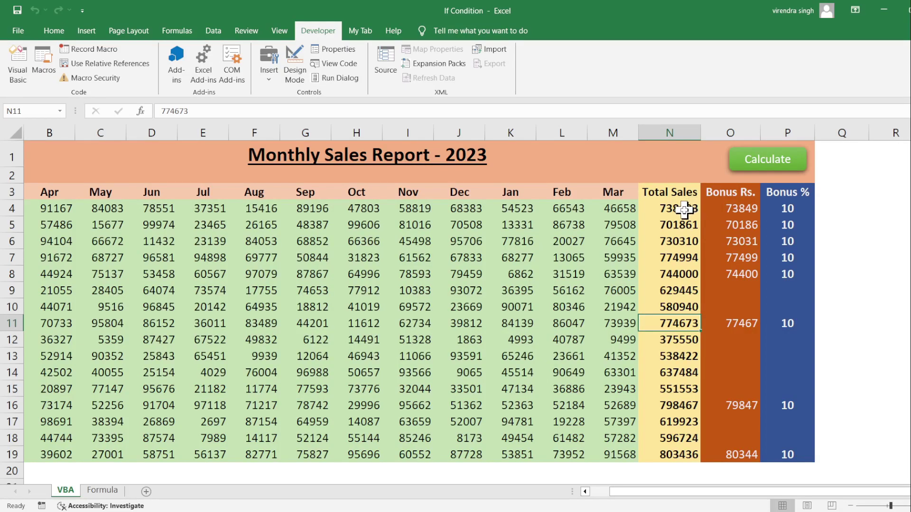
pyautogui.moveTo(683, 209); pyautogui.dragTo(689, 271)
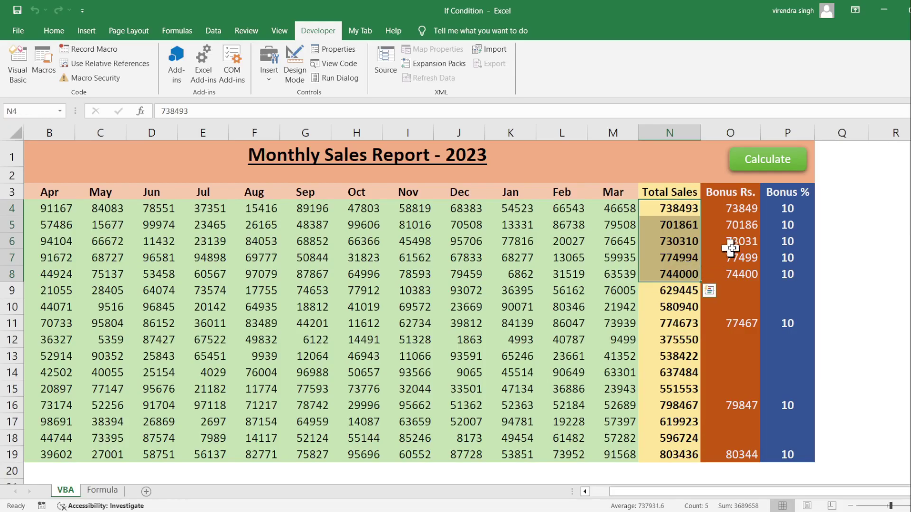
pyautogui.moveTo(735, 211); pyautogui.dragTo(735, 275)
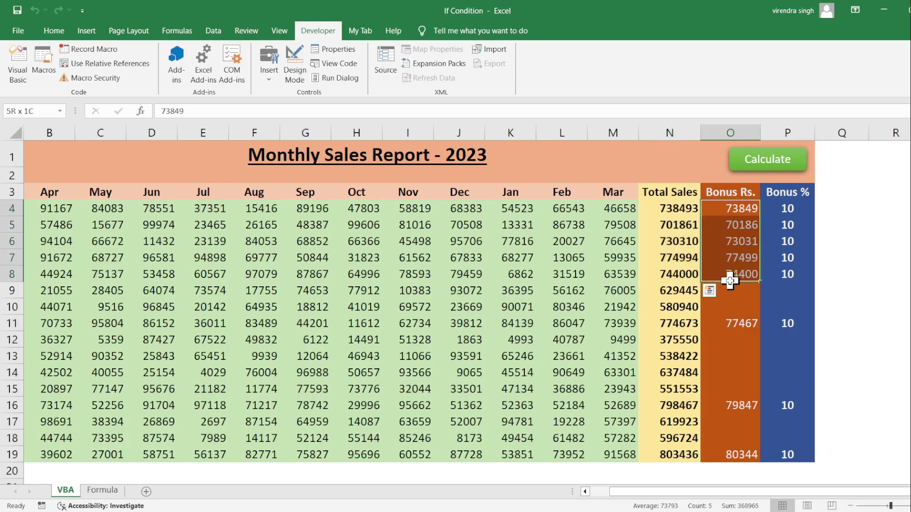
pyautogui.moveTo(785, 214); pyautogui.dragTo(783, 283)
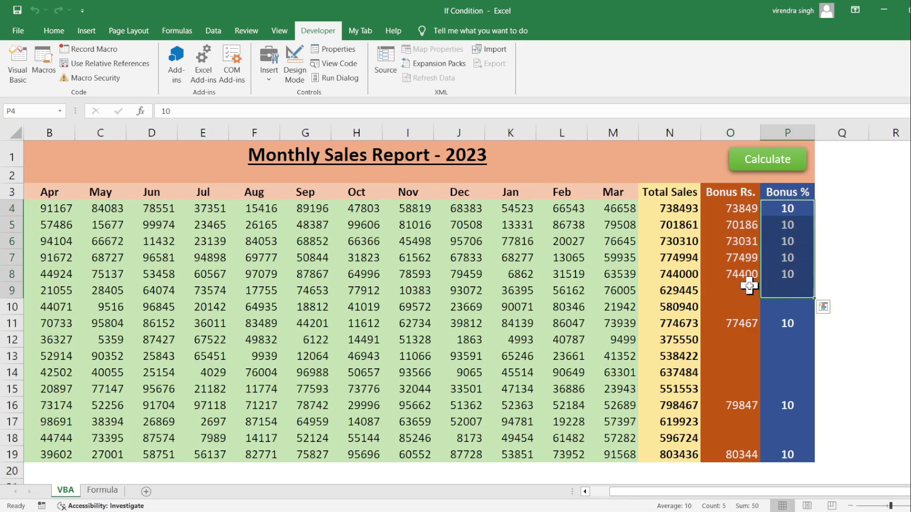
# - Point out the empty bonus cells in rows 9–10 and 12–15, which fall below 700000
pyautogui.moveTo(747, 288)
pyautogui.mouseDown()
pyautogui.moveTo(753, 311)
pyautogui.moveTo(788, 309)
pyautogui.mouseUp()
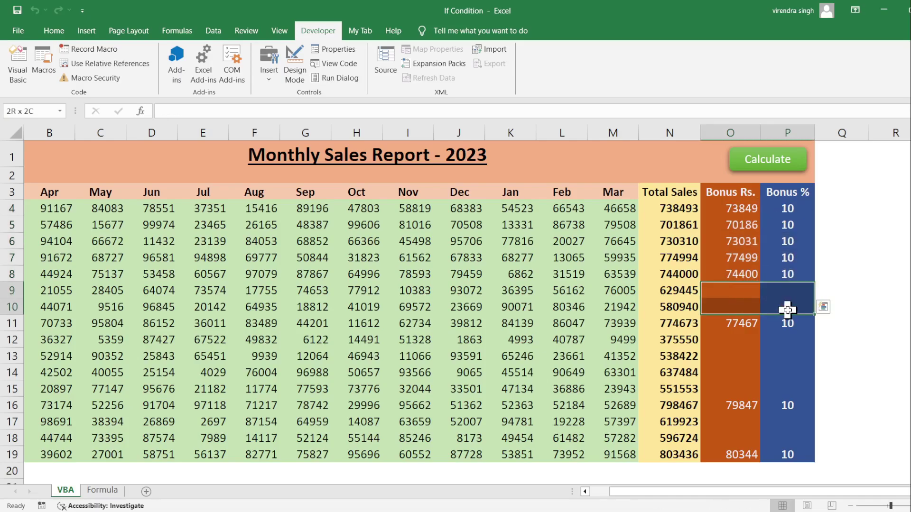
pyautogui.moveTo(736, 337); pyautogui.dragTo(775, 388)
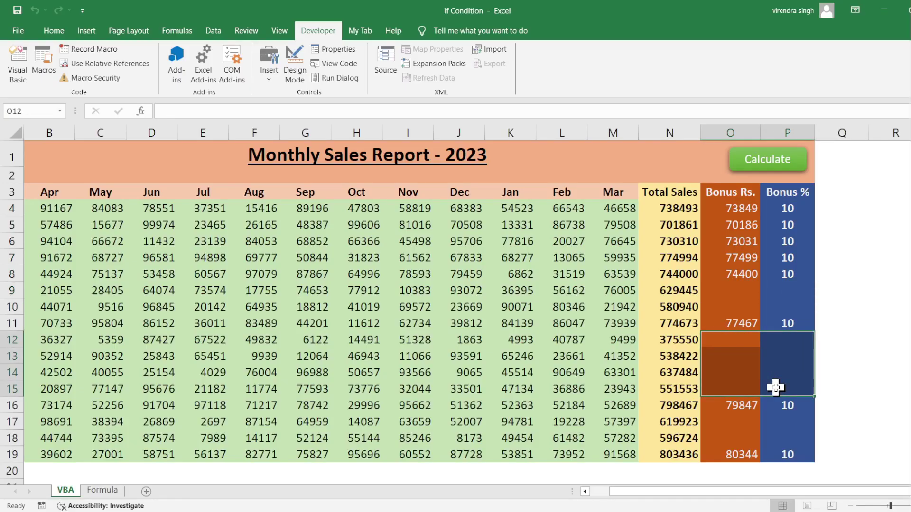
pyautogui.click(775, 388)
pyautogui.hotkey('alt', 'F11')
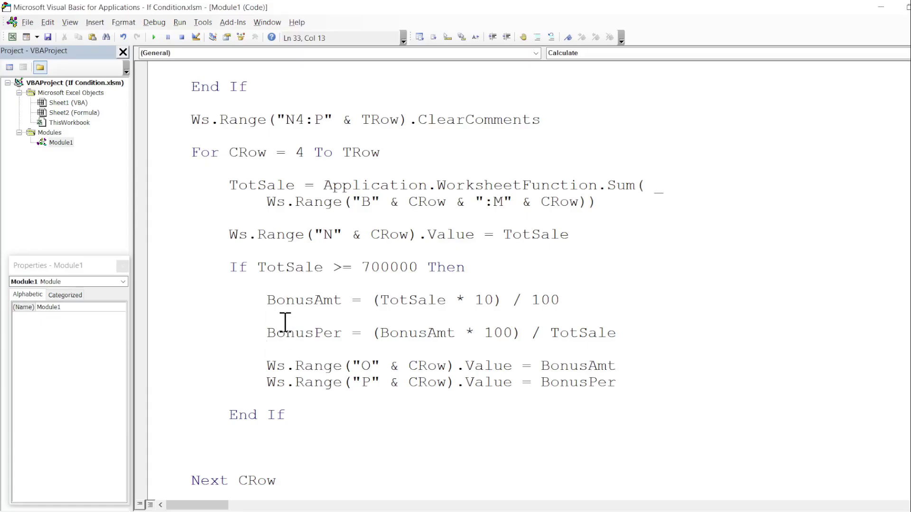
# - Insert an Else line and move the BonusPer and Ws.Range lines after End If, outdented
pyautogui.press('Return')
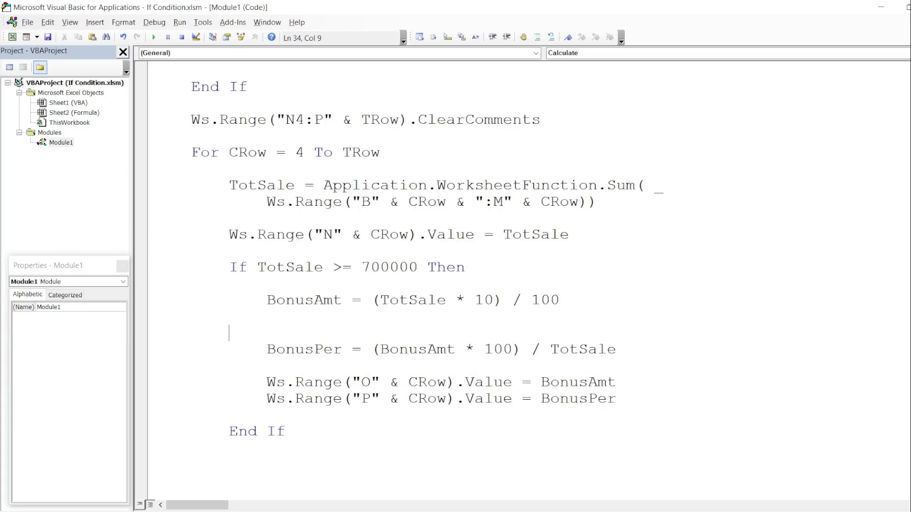
pyautogui.write('else')
pyautogui.moveTo(269, 350); pyautogui.dragTo(609, 413)
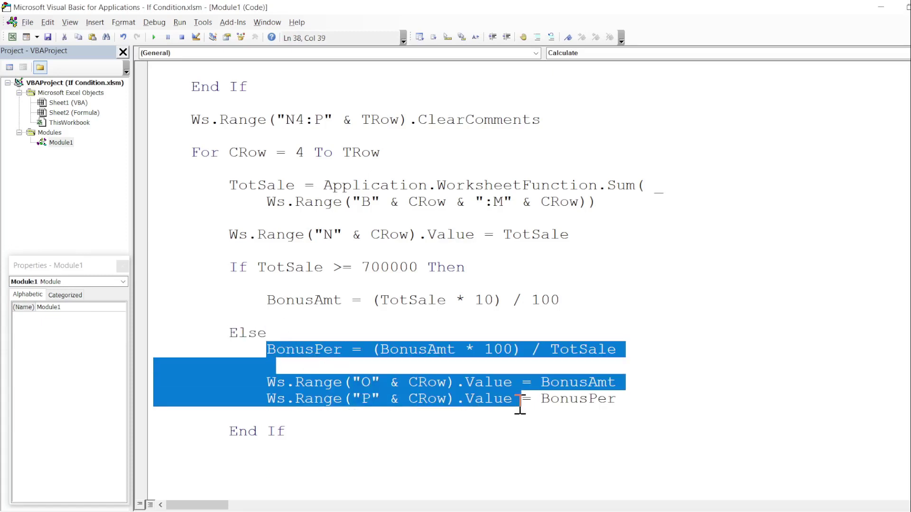
pyautogui.hotkey('ctrl', 'x')
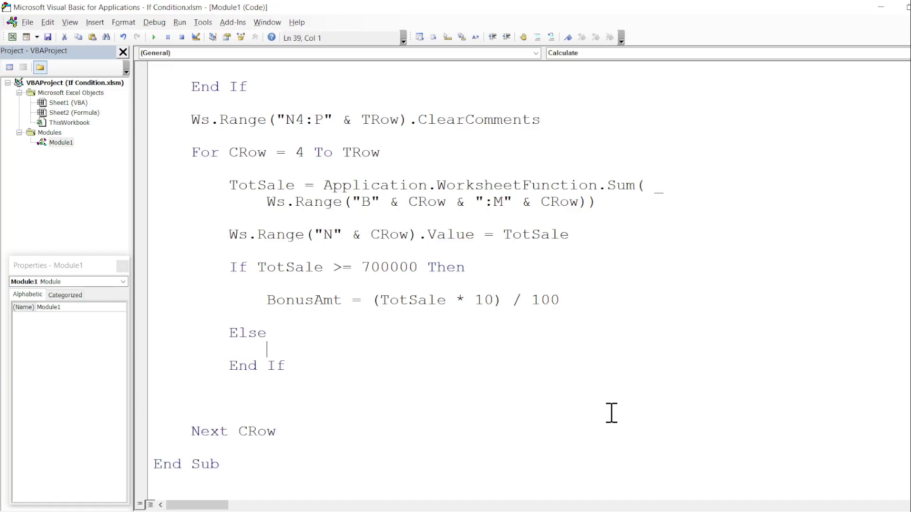
pyautogui.click(289, 404)
pyautogui.hotkey('ctrl', 'v')
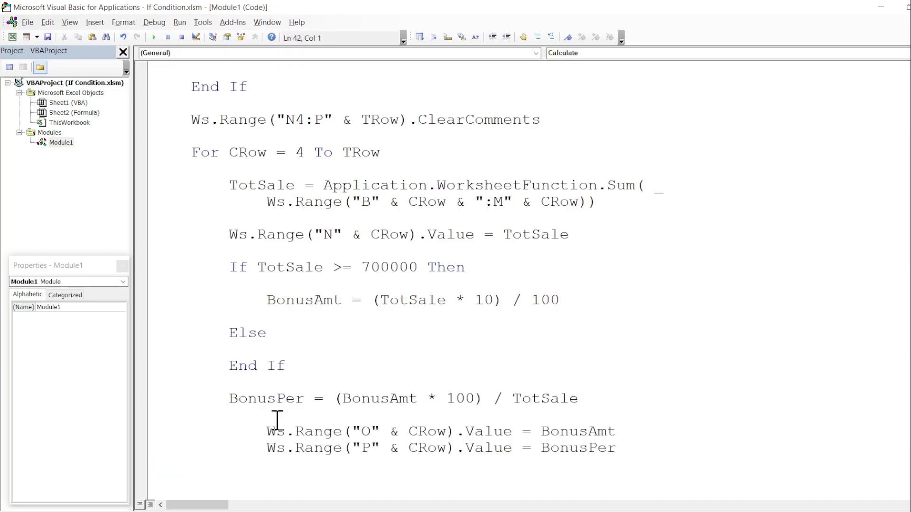
pyautogui.keyDown('shift'); pyautogui.click(267, 433); pyautogui.keyUp('shift')
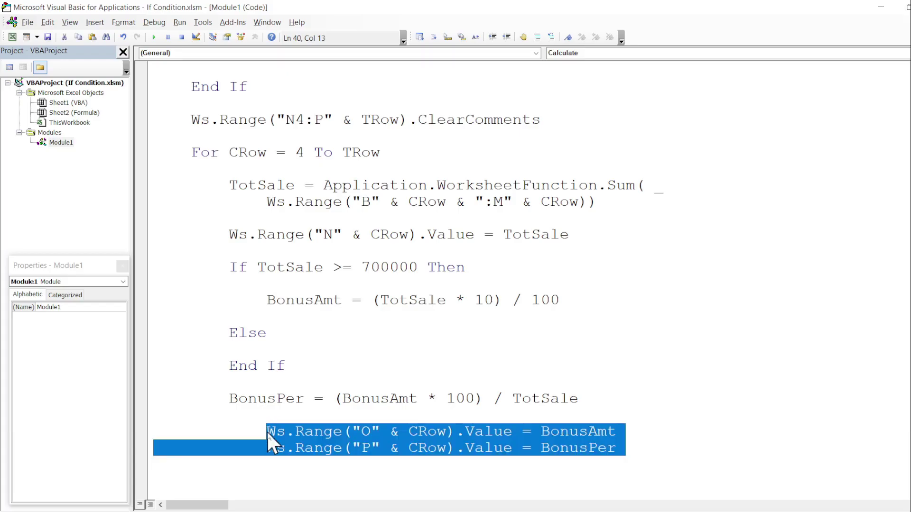
pyautogui.press('Delete')
pyautogui.hotkey('ctrl', 'z')
pyautogui.hotkey('shift', 'Tab')
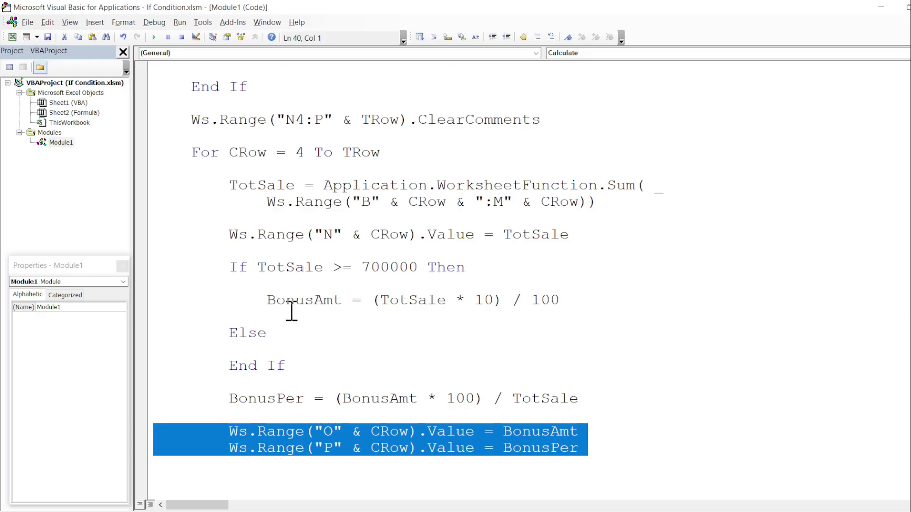
# - Copy the BonusAmt formula under Else and change it to (TotSale * 8) / 100
pyautogui.moveTo(268, 301); pyautogui.dragTo(622, 299)
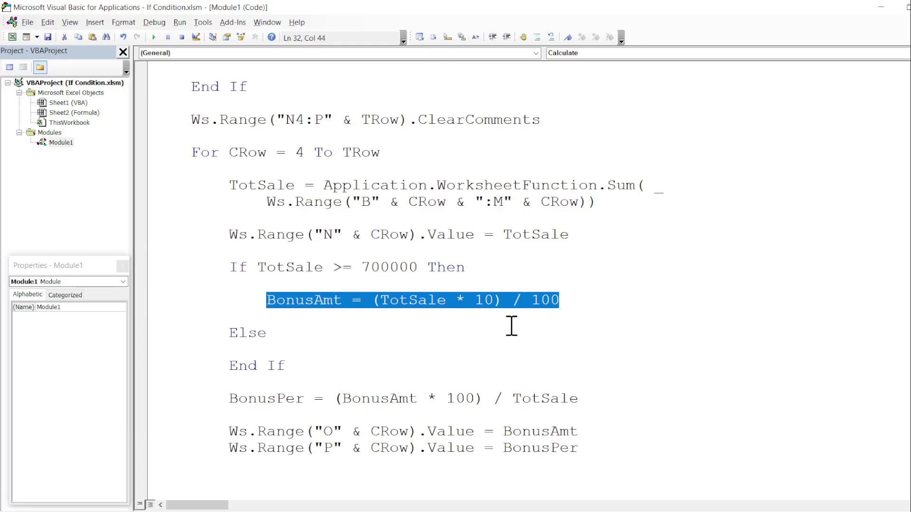
pyautogui.click(332, 352)
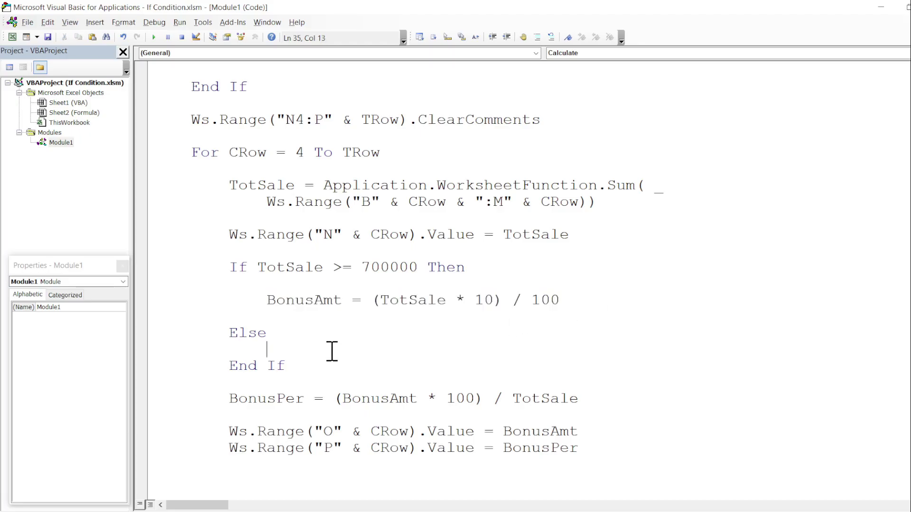
pyautogui.hotkey('ctrl', 'v')
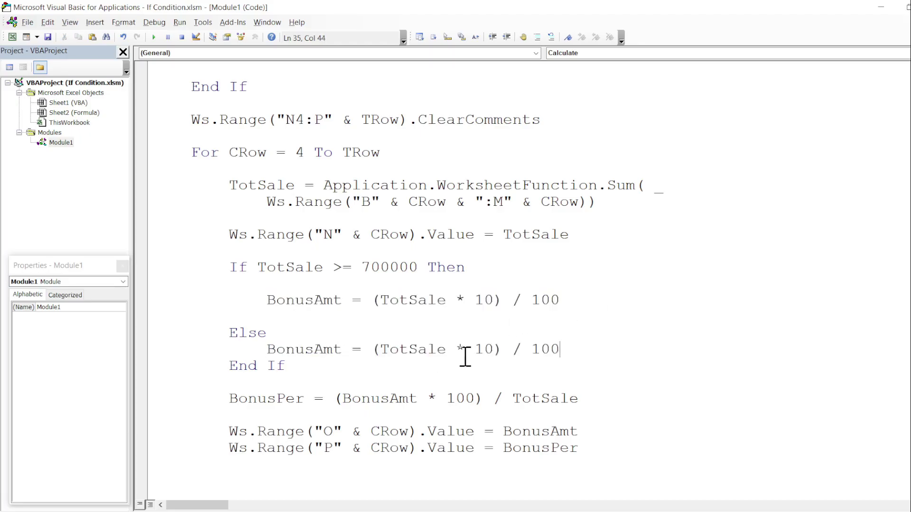
pyautogui.moveTo(478, 350); pyautogui.dragTo(494, 349)
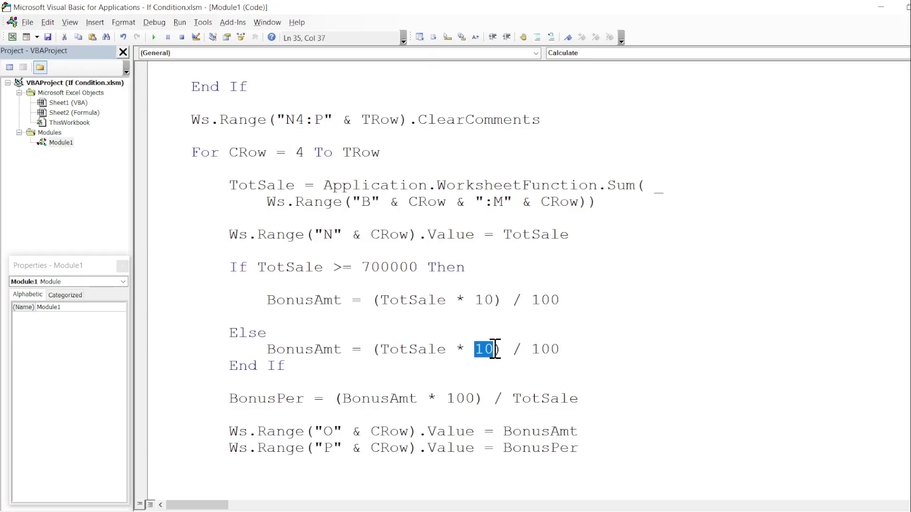
pyautogui.write('8')
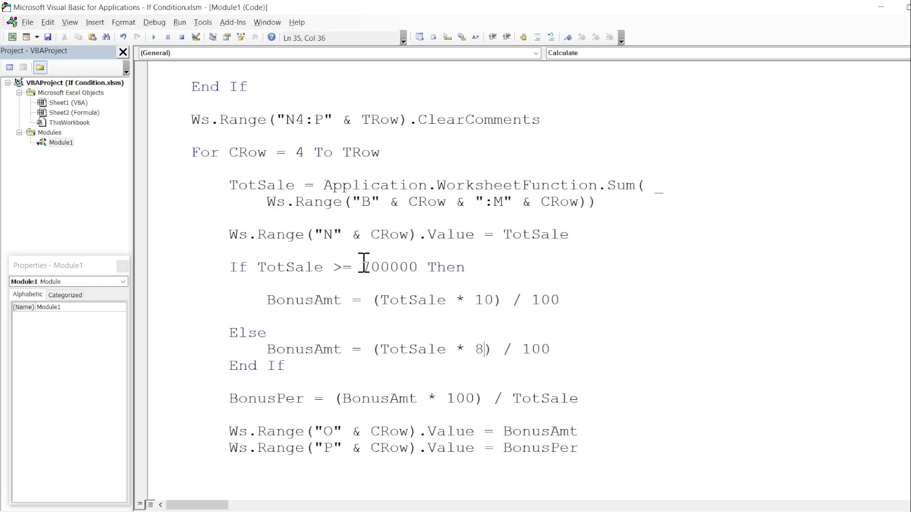
pyautogui.moveTo(361, 267); pyautogui.dragTo(417, 268)
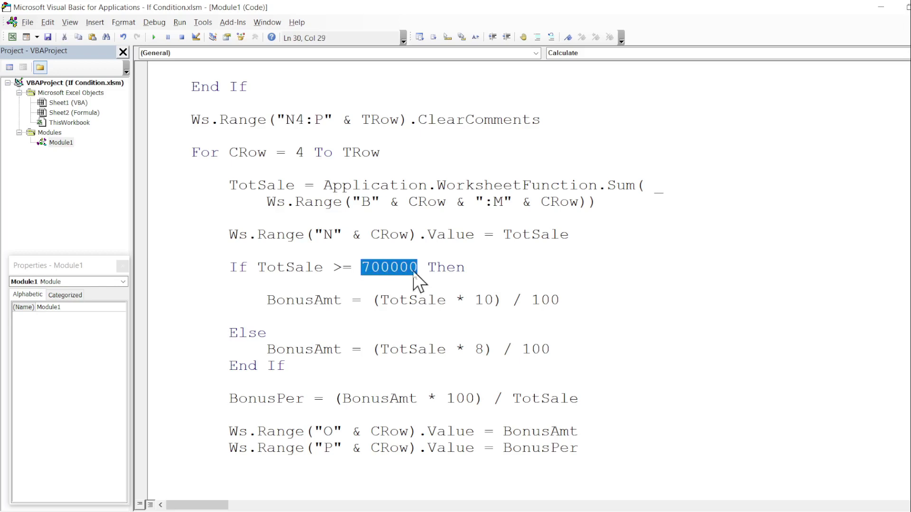
pyautogui.click(476, 301)
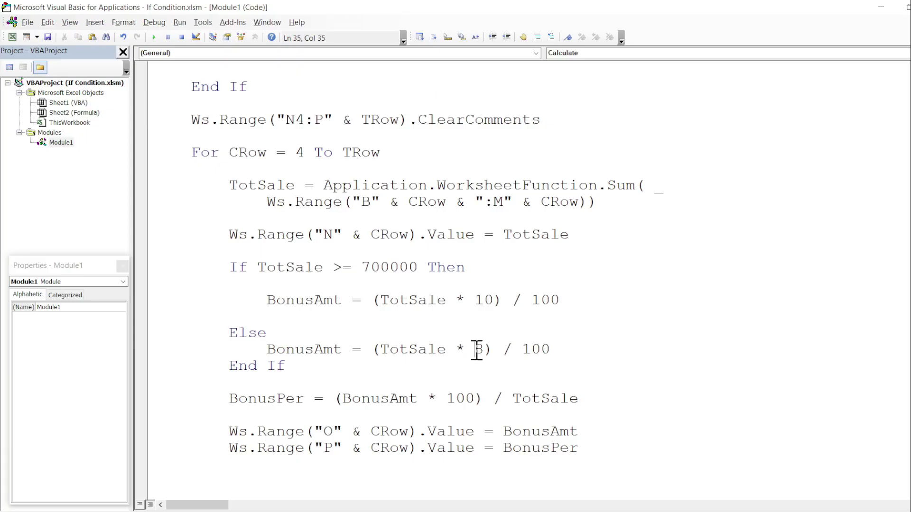
# - Review the TotSale >= 700000 condition and the Else branch's 8% bonus line in the macro
pyautogui.doubleClick(478, 350)
pyautogui.moveTo(256, 267)
pyautogui.mouseDown()
pyautogui.moveTo(436, 267)
pyautogui.moveTo(420, 265)
pyautogui.mouseUp()
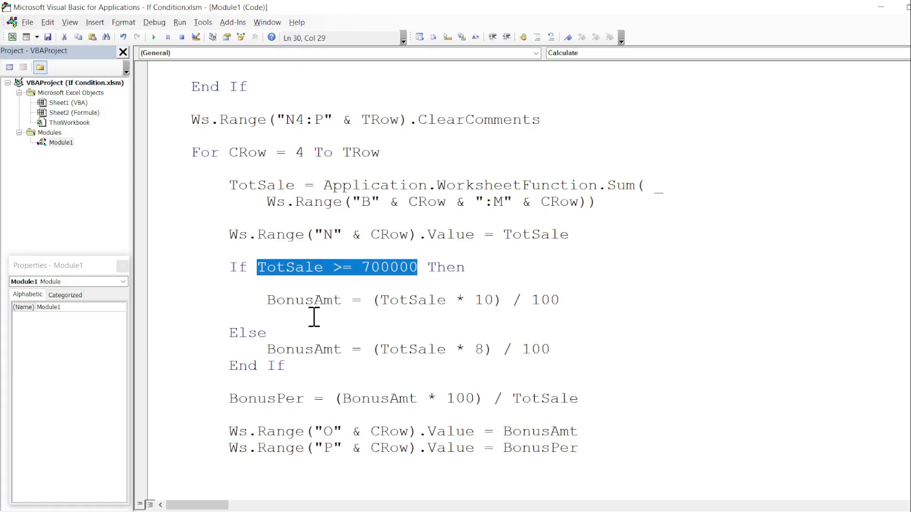
pyautogui.moveTo(267, 349)
pyautogui.mouseDown()
pyautogui.moveTo(534, 325)
pyautogui.moveTo(573, 345)
pyautogui.mouseUp()
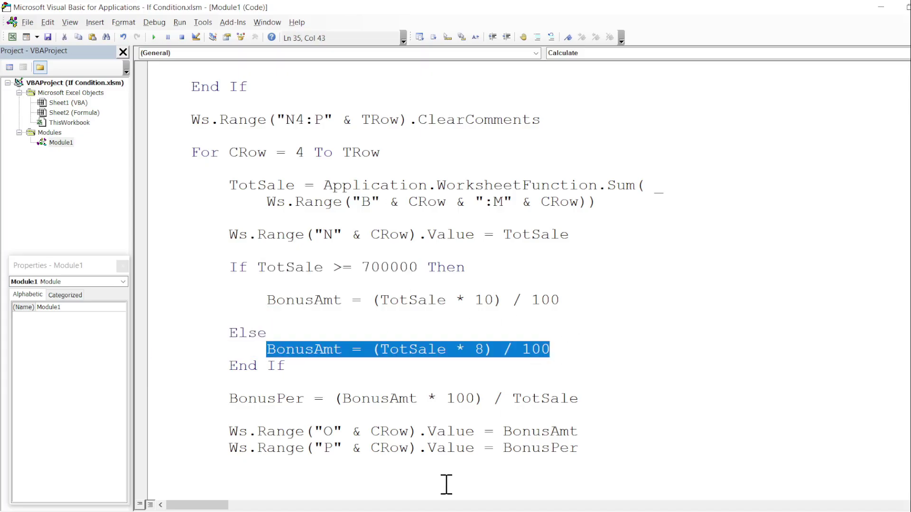
# - Go over the If…Else…End If syntax example (condition1, statement1, else, statement2) in the notes
pyautogui.click(435, 510)
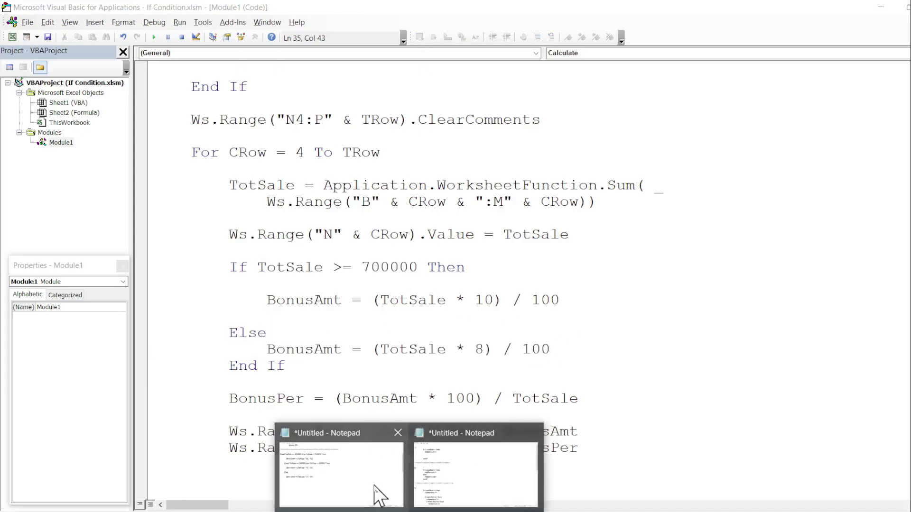
pyautogui.click(476, 479)
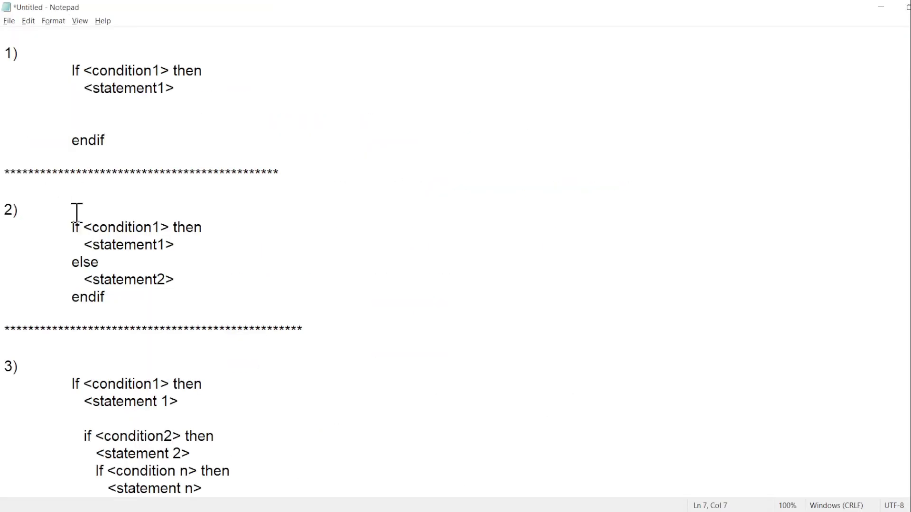
pyautogui.moveTo(71, 227); pyautogui.dragTo(164, 304)
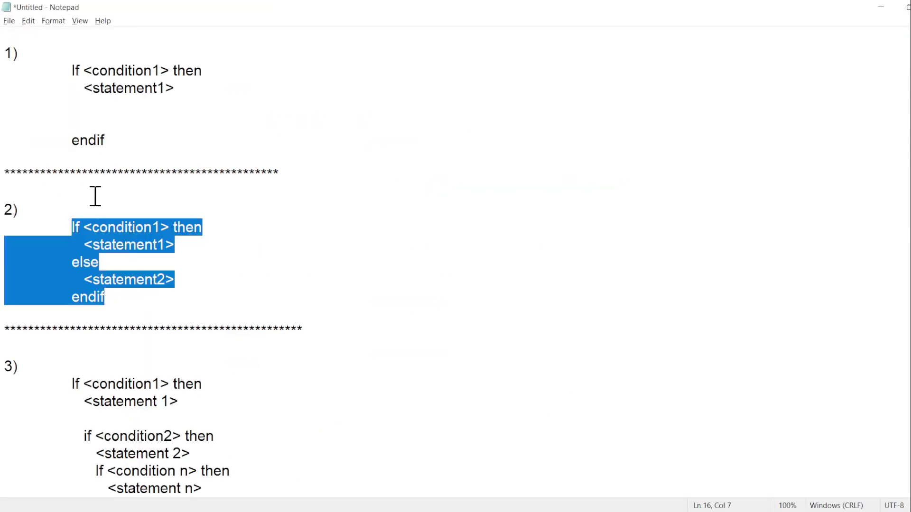
pyautogui.doubleClick(116, 227)
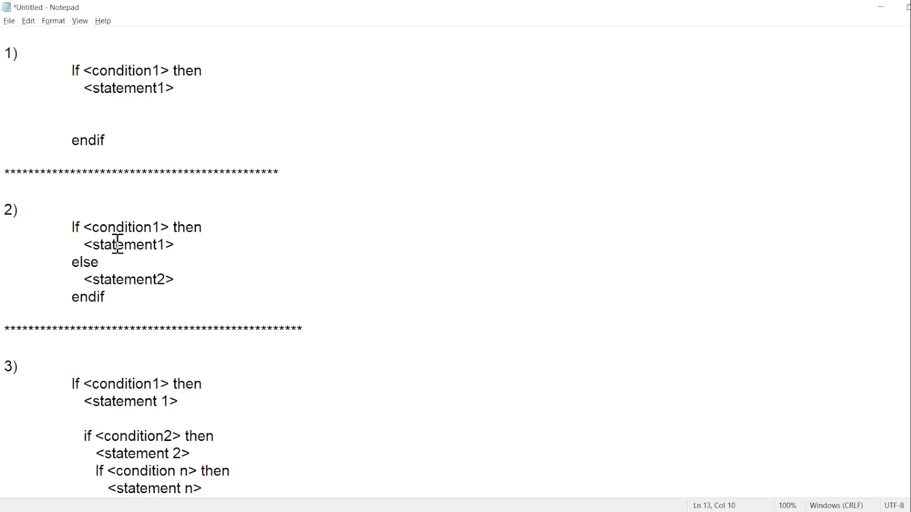
pyautogui.doubleClick(117, 245)
pyautogui.doubleClick(109, 268)
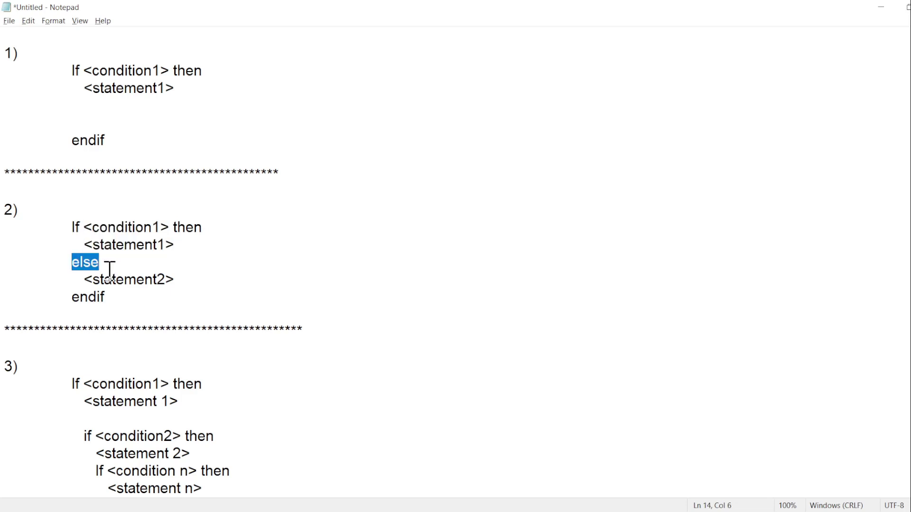
pyautogui.doubleClick(129, 280)
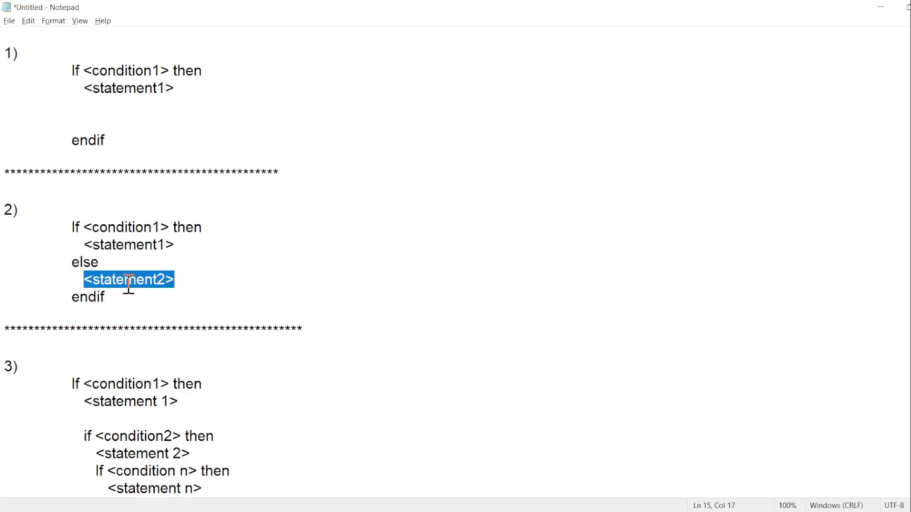
# - Run the Calculate macro from the button on the Excel sales report
pyautogui.hotkey('alt', 'Tab')
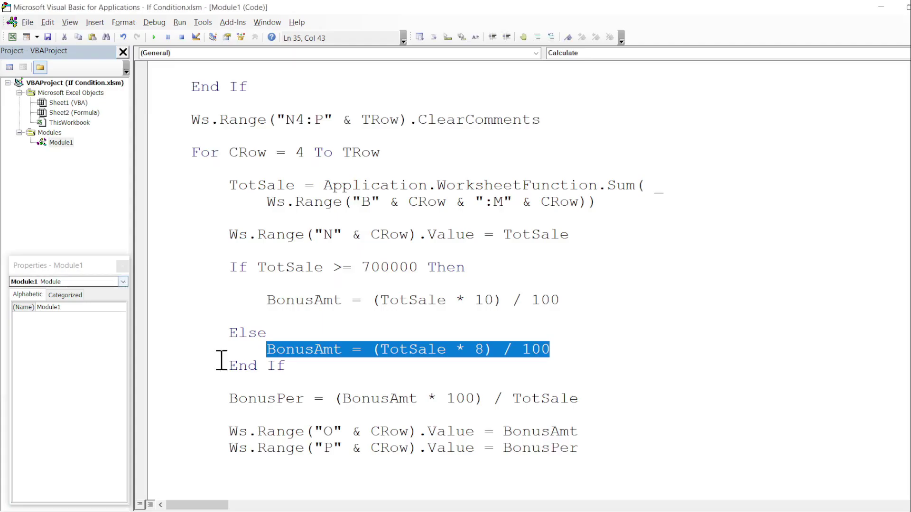
pyautogui.click(263, 408)
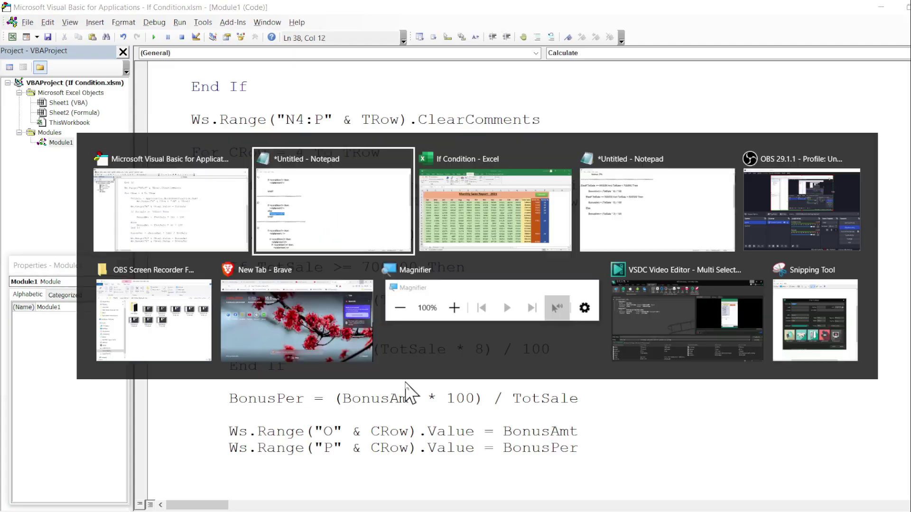
pyautogui.hotkey('alt', 'Tab')
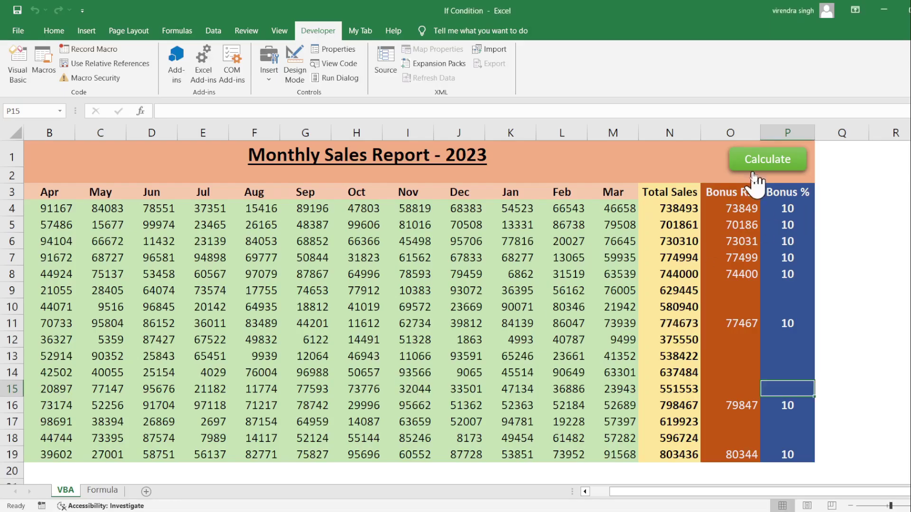
pyautogui.click(763, 163)
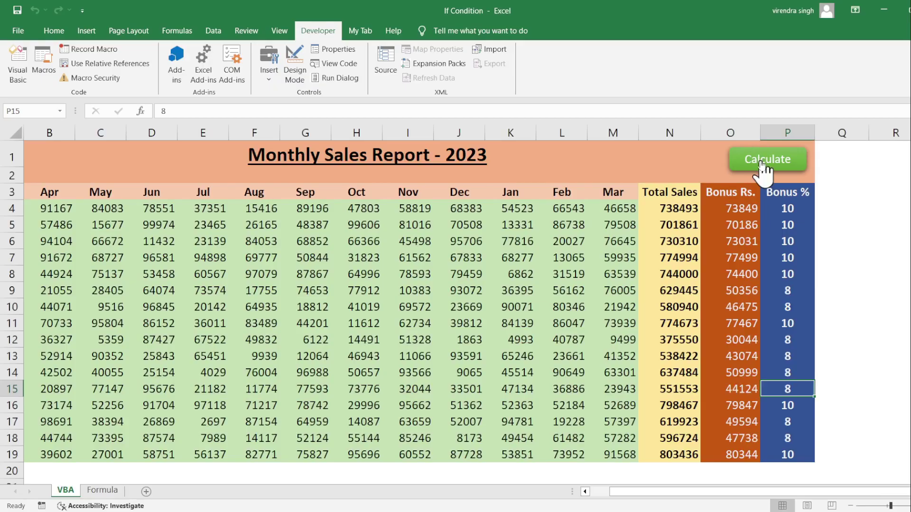
# - Check the results: 10% bonus in rows 4–8, and 8% in rows 9–10, 12–15 and 17–18
pyautogui.click(788, 276)
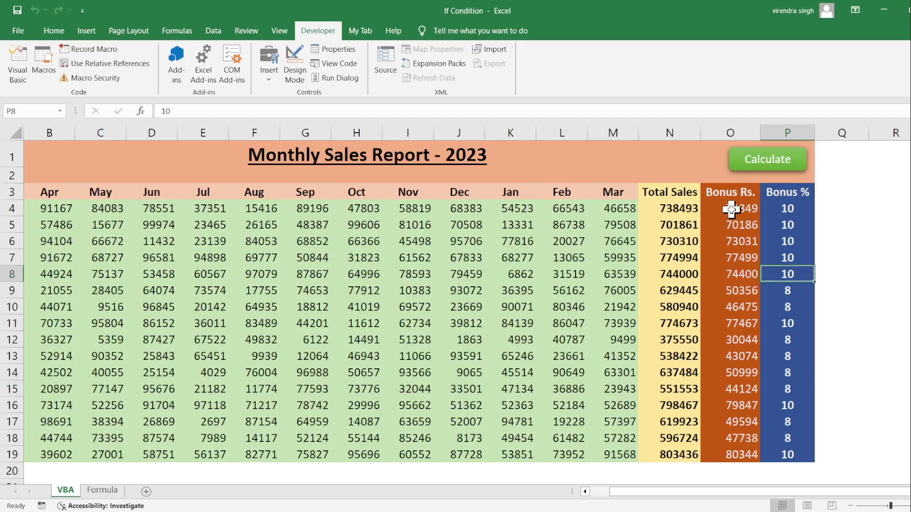
pyautogui.moveTo(732, 207); pyautogui.dragTo(779, 274)
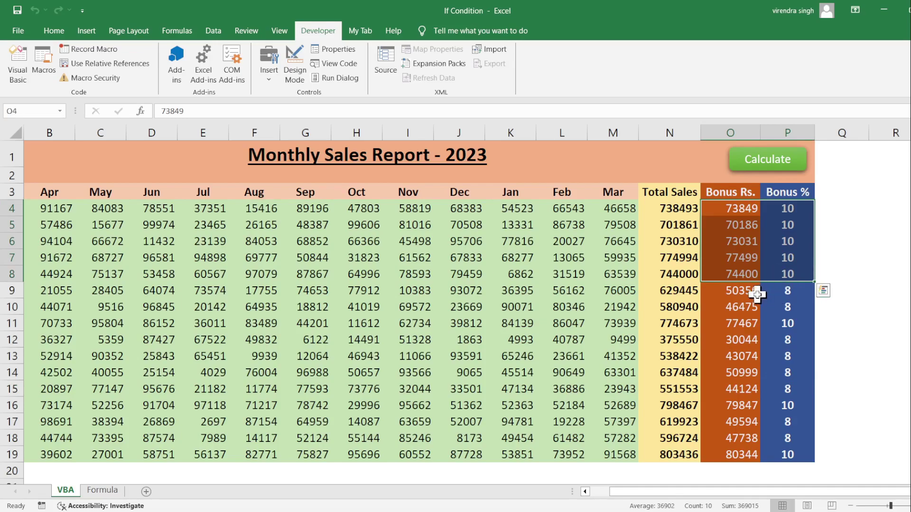
pyautogui.moveTo(757, 294); pyautogui.dragTo(778, 311)
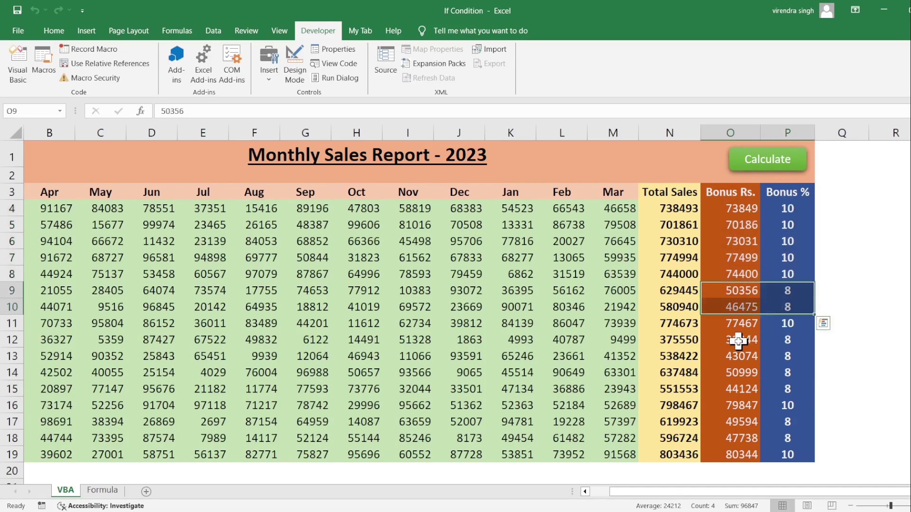
pyautogui.moveTo(738, 341); pyautogui.dragTo(773, 387)
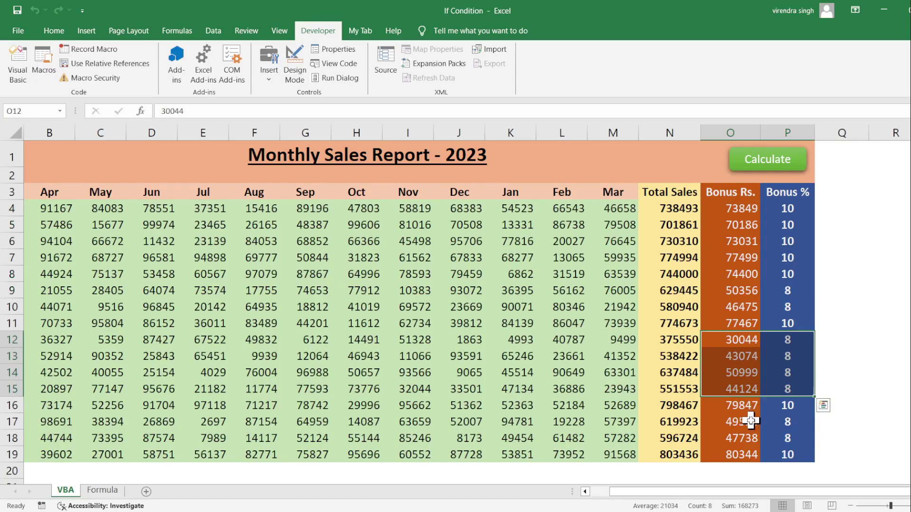
pyautogui.moveTo(751, 421); pyautogui.dragTo(783, 442)
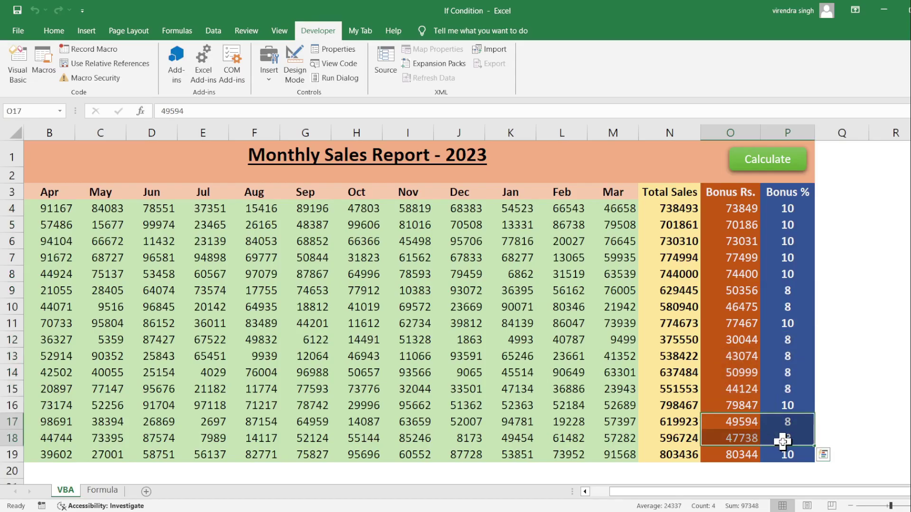
pyautogui.click(738, 352)
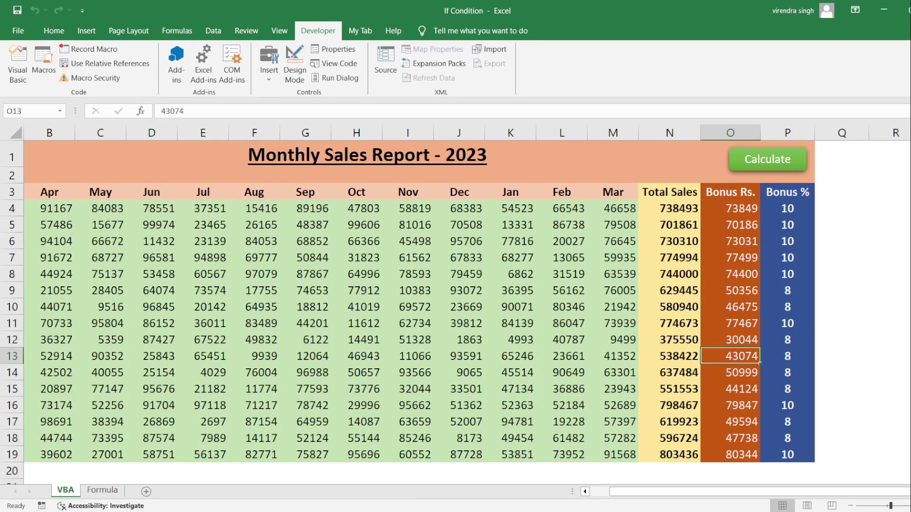
# - Review the first two tiers in the notes: 10% for 700000 and above, 8% for 600000–700000
pyautogui.click(363, 490)
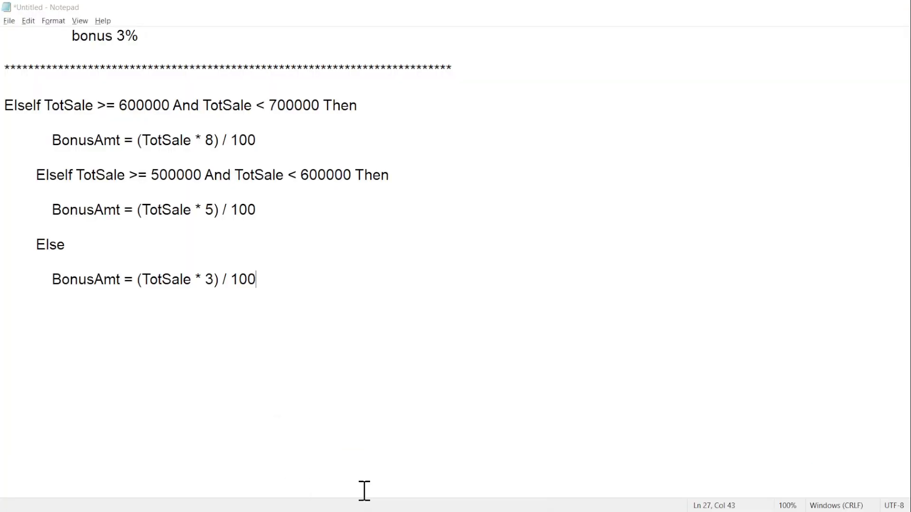
pyautogui.hotkey('ctrl', 'Home')
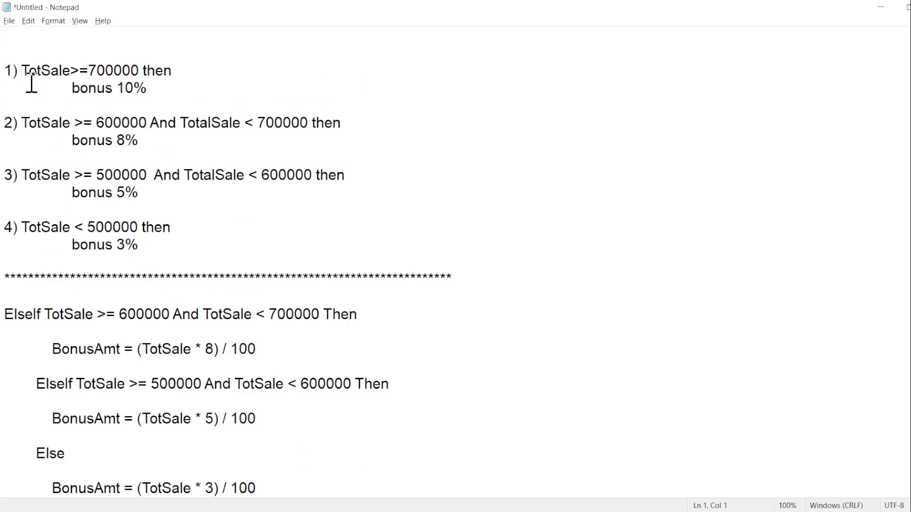
pyautogui.moveTo(21, 72); pyautogui.dragTo(219, 93)
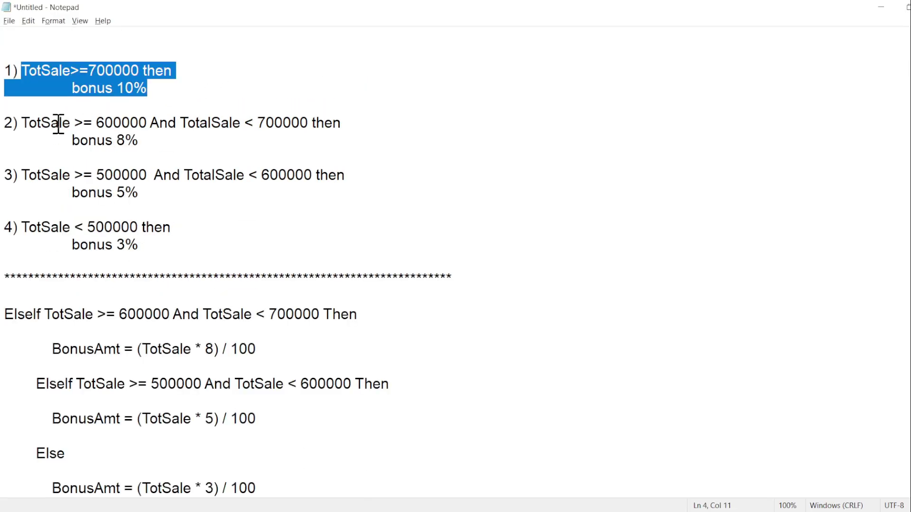
pyautogui.moveTo(21, 123); pyautogui.dragTo(361, 139)
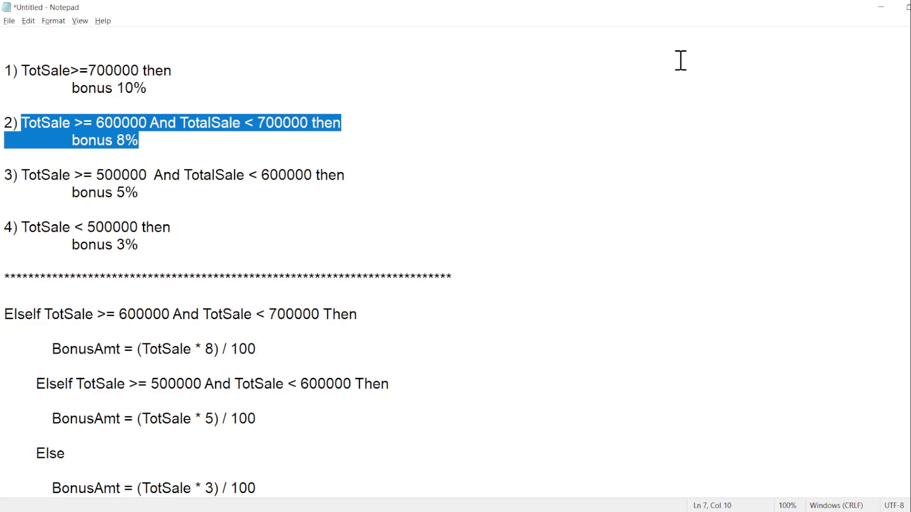
pyautogui.hotkey('alt', 'Tab')
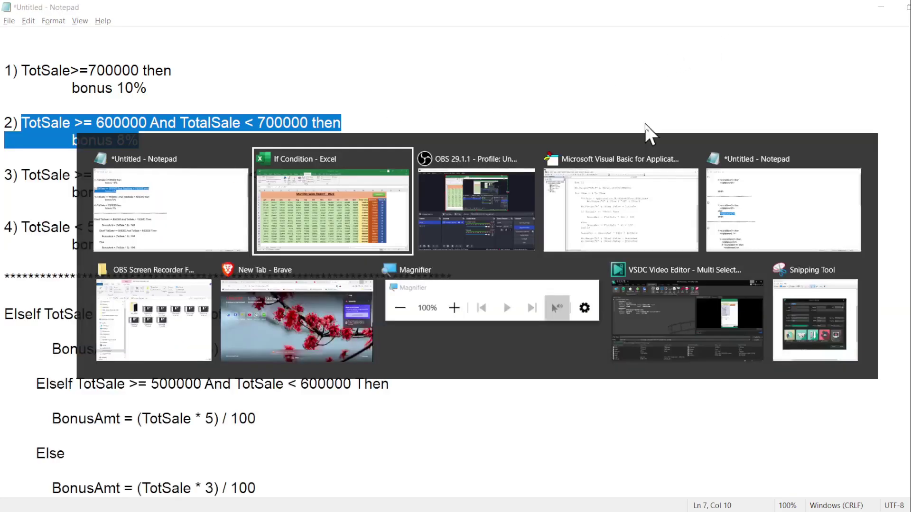
pyautogui.hotkey('alt', 'Tab')
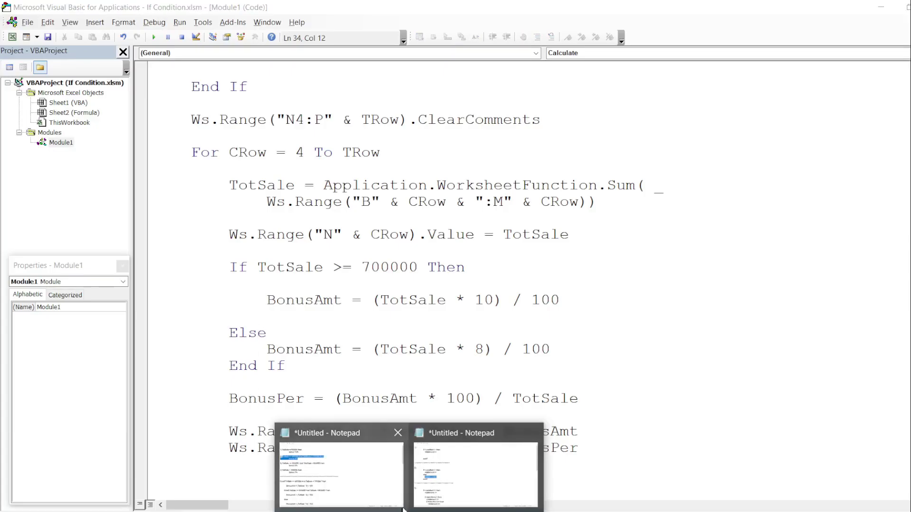
# - Cut the 600000–700000 ElseIf block from the bonus tier notes
pyautogui.click(376, 494)
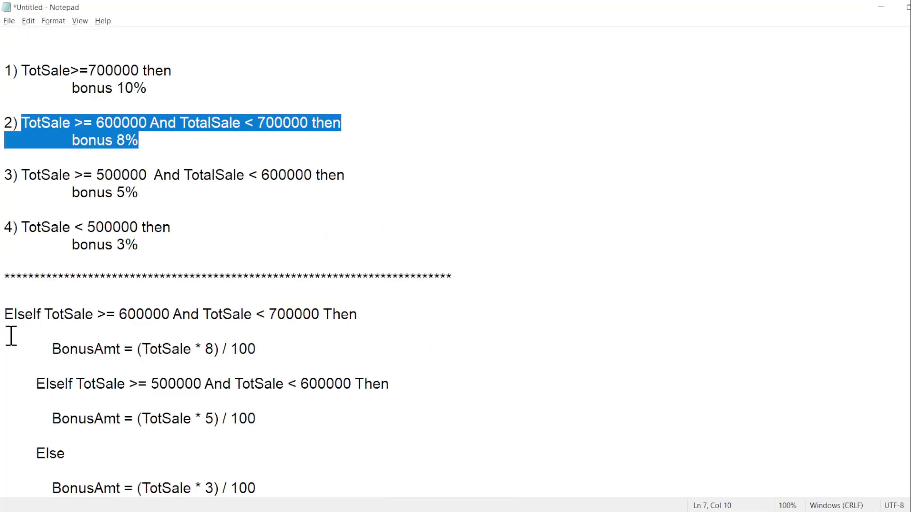
pyautogui.moveTo(4, 315)
pyautogui.mouseDown()
pyautogui.moveTo(312, 335)
pyautogui.moveTo(330, 348)
pyautogui.mouseUp()
pyautogui.hotkey('ctrl', 'c')
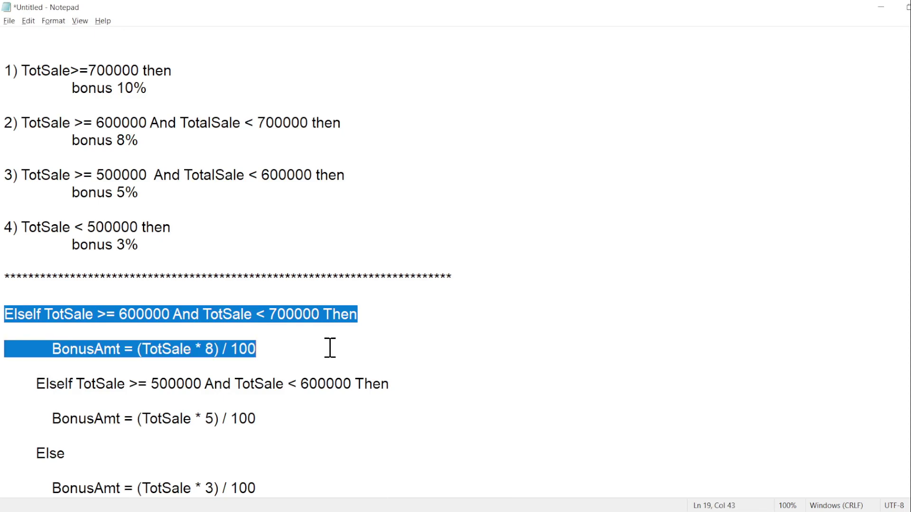
pyautogui.press('Delete')
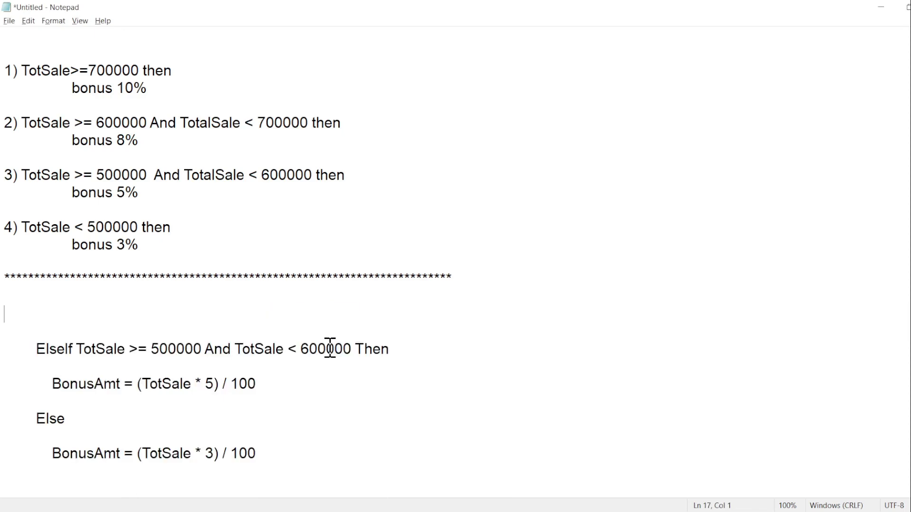
pyautogui.hotkey('alt', 'Tab')
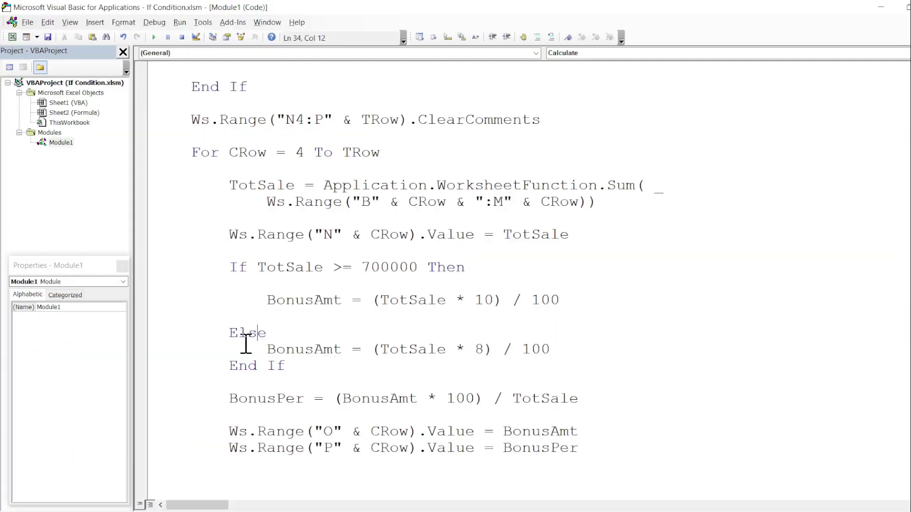
# - Replace Else with the ElseIf TotSale >= 600000 And TotSale < 700000 tier, dropping the duplicate 8% line
pyautogui.doubleClick(243, 334)
pyautogui.hotkey('ctrl', 'v')
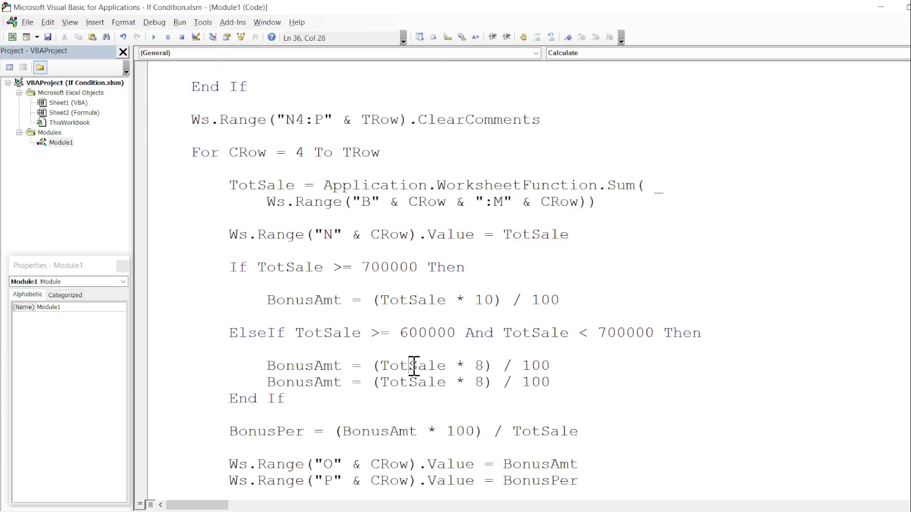
pyautogui.hotkey('ctrl', 'y')
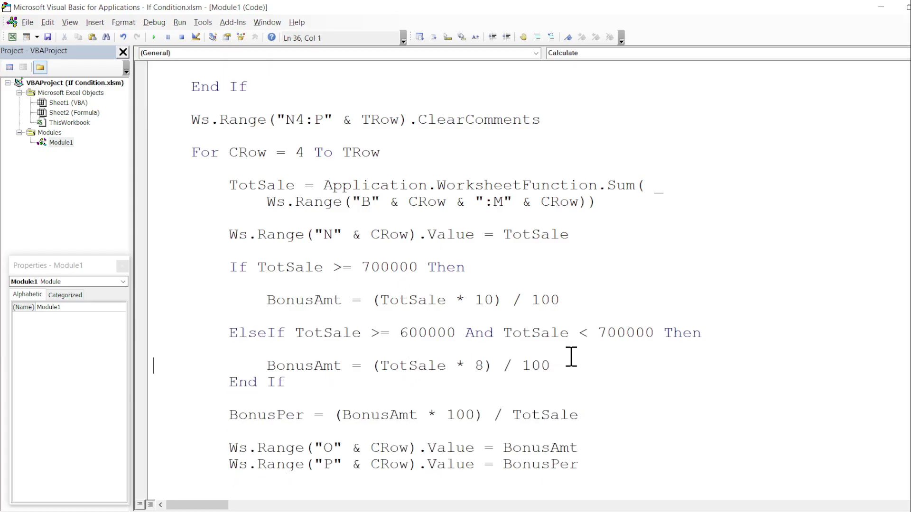
pyautogui.press('Return')
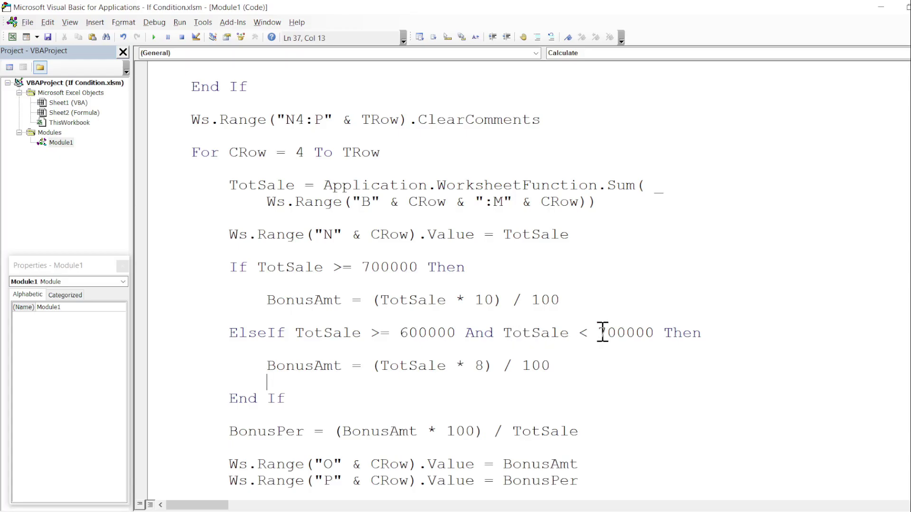
pyautogui.moveTo(598, 333); pyautogui.dragTo(646, 334)
pyautogui.click(476, 369)
pyautogui.hotkey('alt', 'Tab')
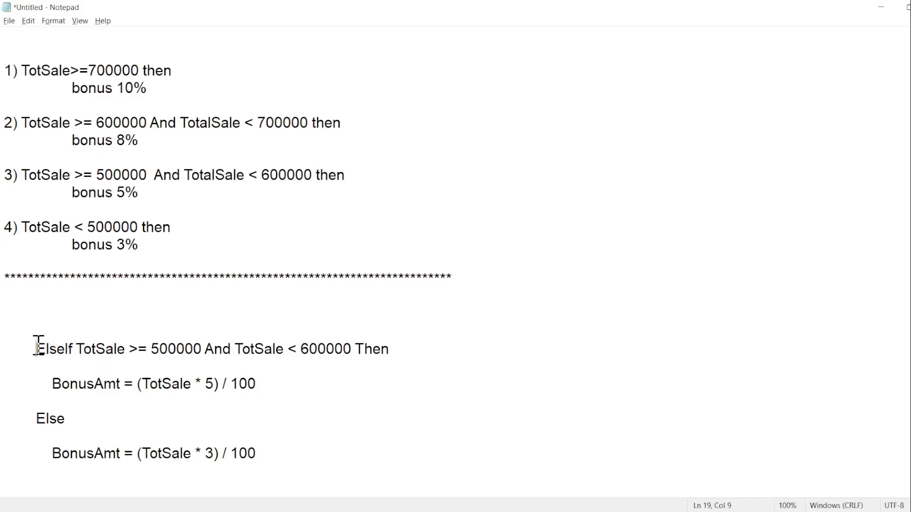
# - Select the 500000–600000 ElseIf and 3% Else lines in the notes
pyautogui.moveTo(36, 349)
pyautogui.mouseDown()
pyautogui.moveTo(267, 467)
pyautogui.moveTo(312, 510)
pyautogui.mouseUp()
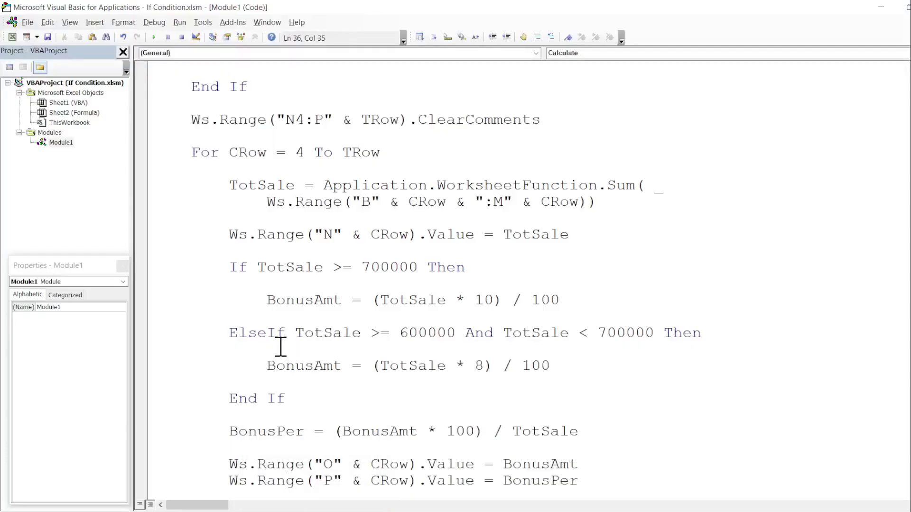
# - Insert the new tier lines above End If and delete the surplus blank lines
pyautogui.click(296, 348)
pyautogui.press('Tab')
pyautogui.press('Tab')
pyautogui.press('Return')
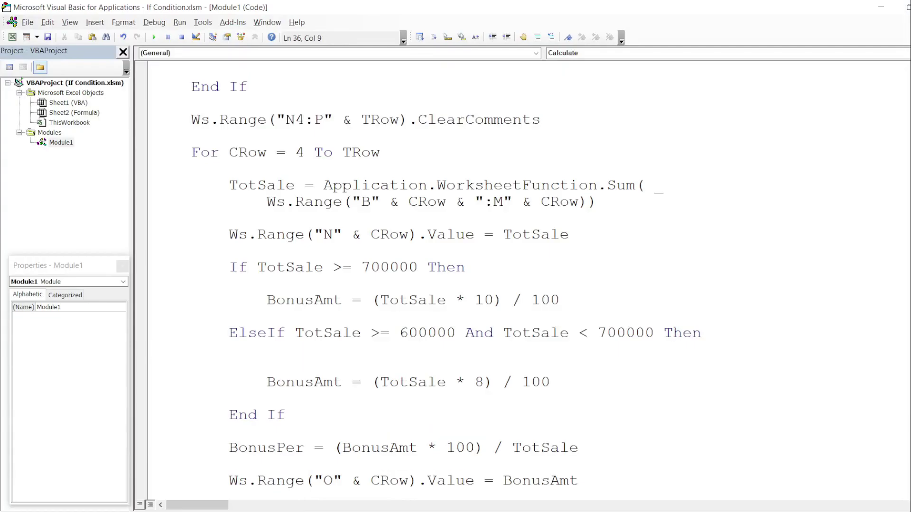
pyautogui.press('Return')
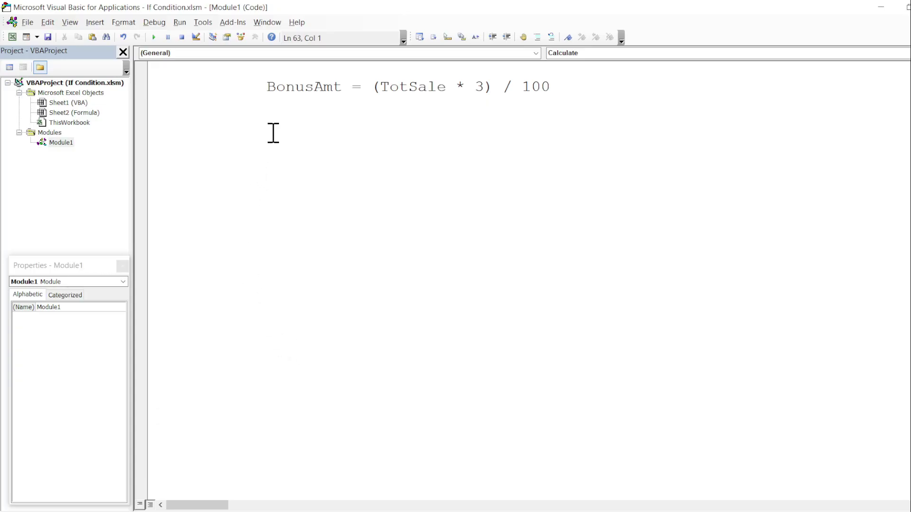
pyautogui.hotkey('shift', 'Down')
pyautogui.hotkey('shift', 'Down')
pyautogui.hotkey('shift', 'Down')
pyautogui.hotkey('shift', 'Down')
pyautogui.hotkey('shift', 'Down')
pyautogui.hotkey('shift', 'Down')
pyautogui.hotkey('shift', 'Down')
pyautogui.hotkey('shift', 'Down')
pyautogui.hotkey('shift', 'Down')
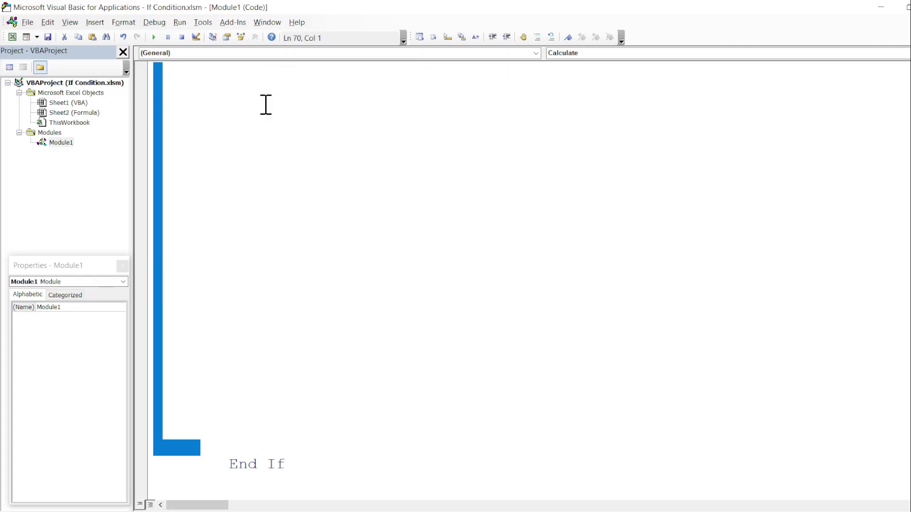
pyautogui.press('Delete')
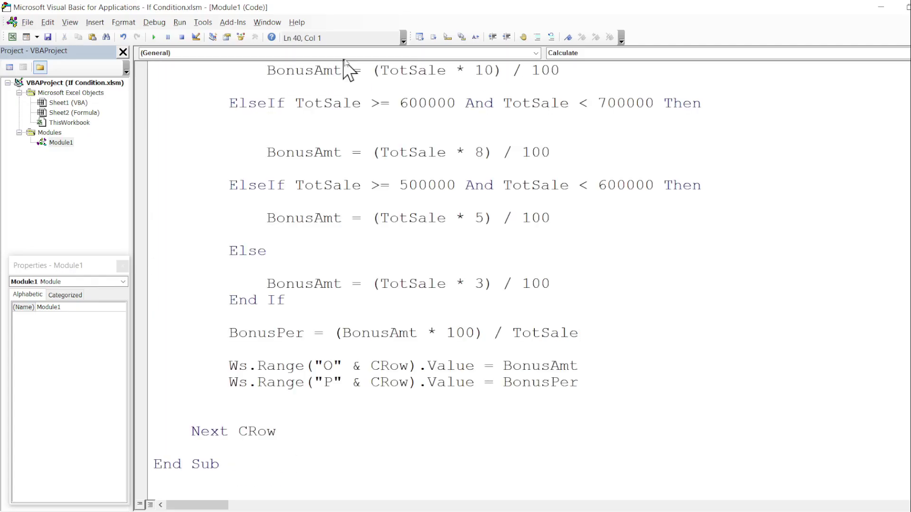
# - Review the 8% rate and the new tier's 500000 lower and 600000 upper limits
pyautogui.click(288, 103)
pyautogui.press('Up')
pyautogui.press('Up')
pyautogui.press('Up')
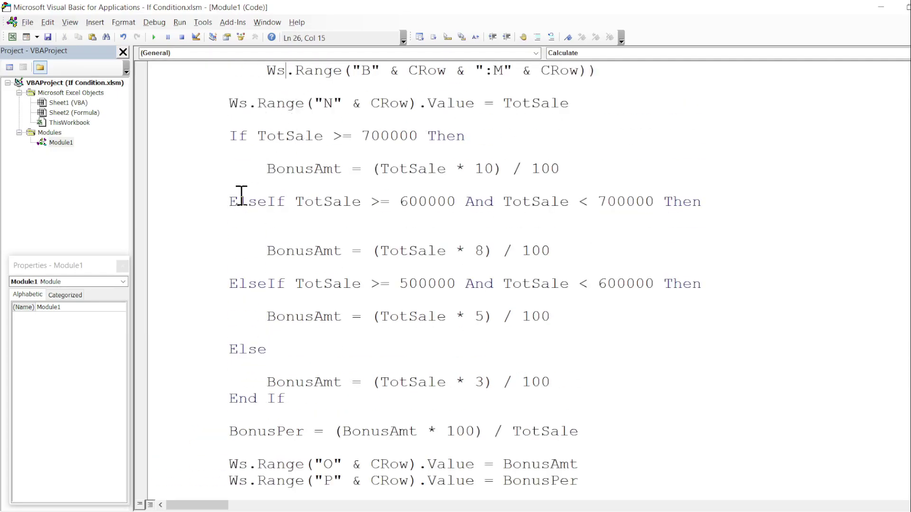
pyautogui.moveTo(221, 201)
pyautogui.mouseDown()
pyautogui.moveTo(473, 185)
pyautogui.moveTo(746, 204)
pyautogui.mouseUp()
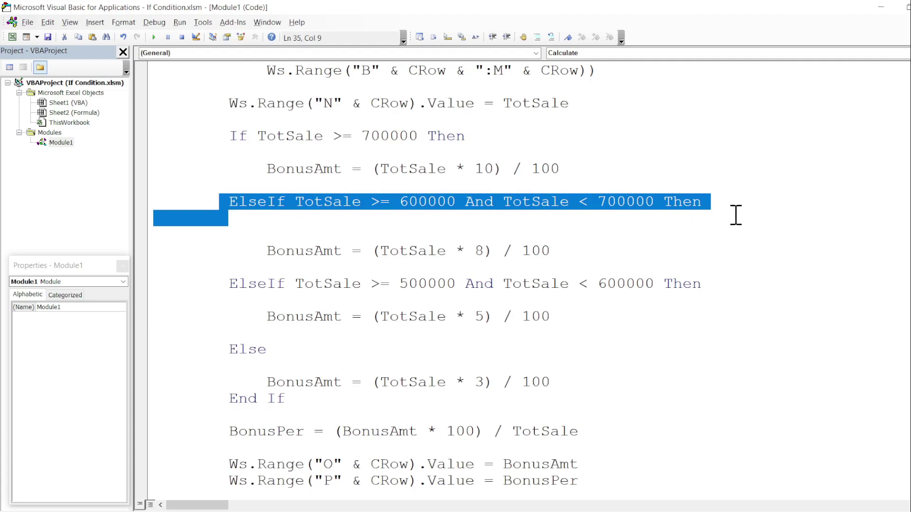
pyautogui.click(478, 213)
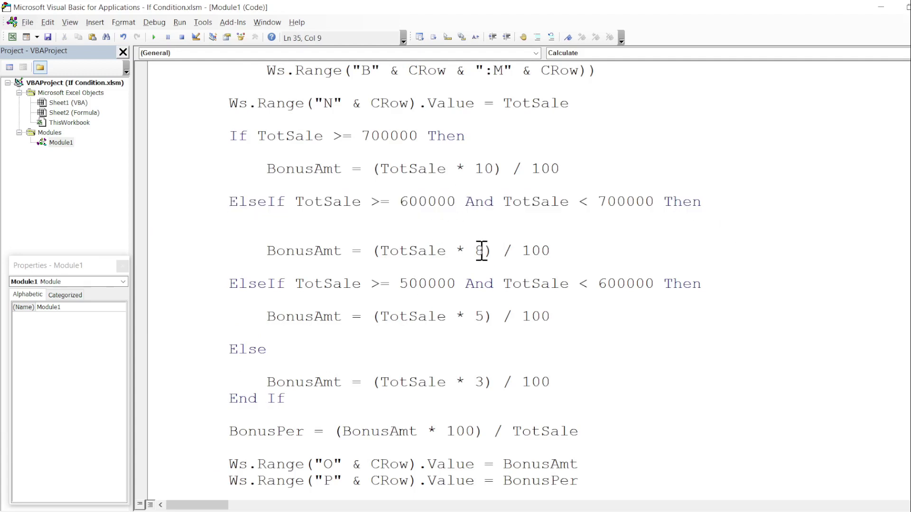
pyautogui.moveTo(476, 250); pyautogui.dragTo(485, 250)
pyautogui.moveTo(229, 284); pyautogui.dragTo(447, 285)
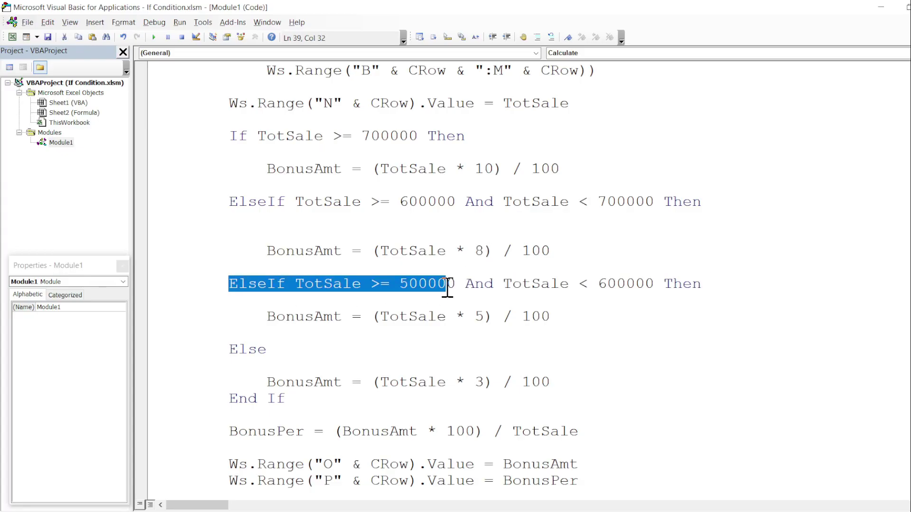
pyautogui.doubleClick(615, 283)
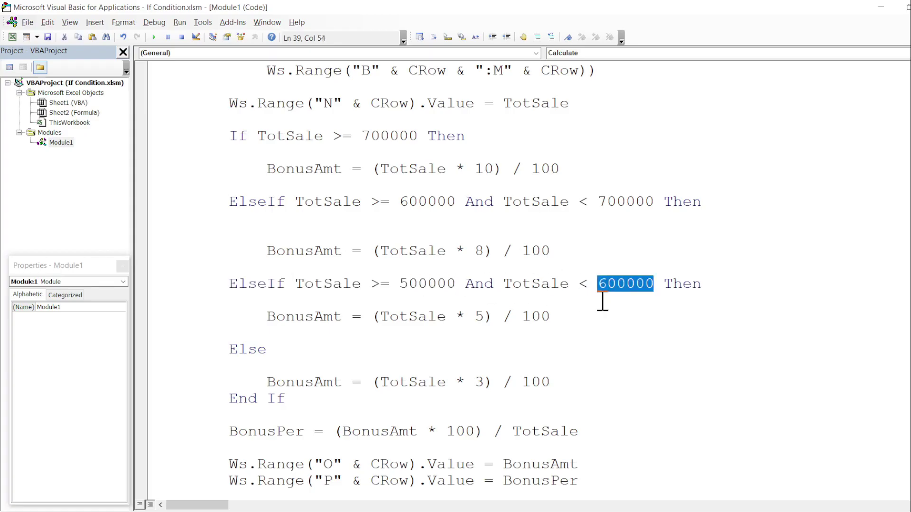
pyautogui.click(602, 302)
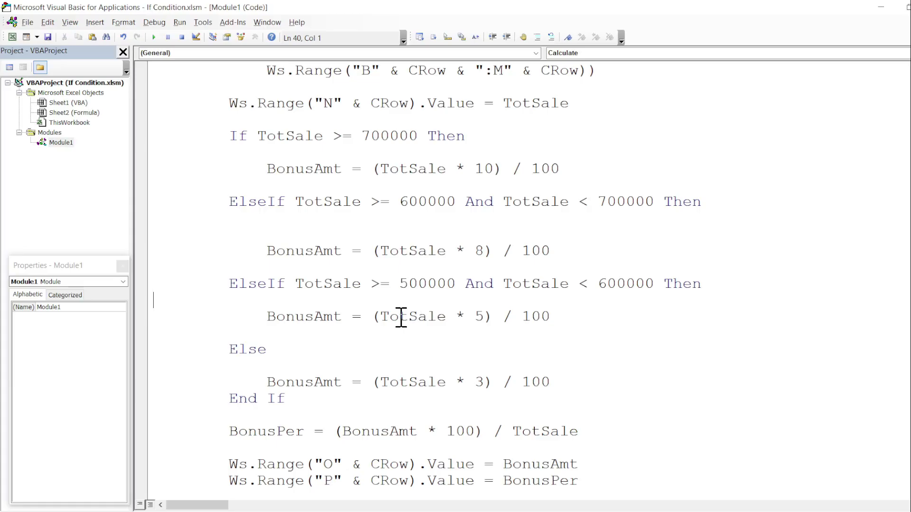
# - Review the 5% rate and the Else branch's 3% bonus calculation
pyautogui.moveTo(465, 317); pyautogui.dragTo(494, 317)
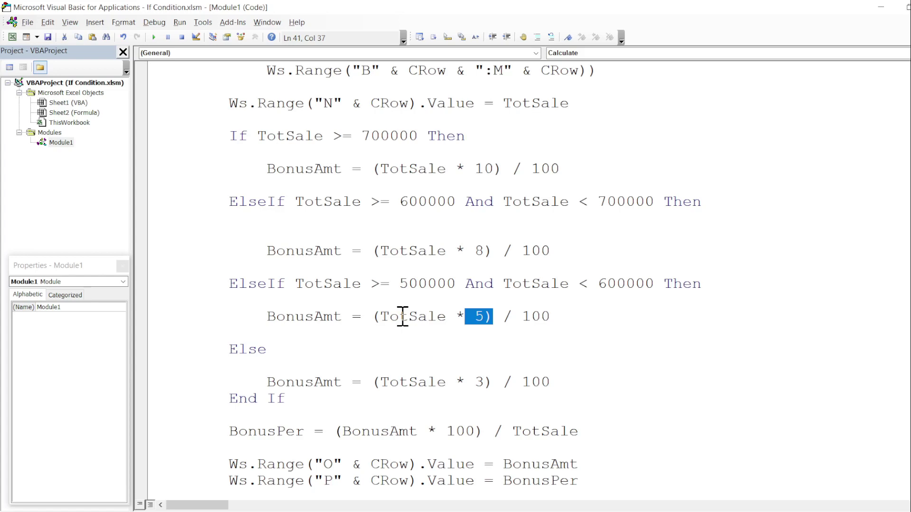
pyautogui.doubleClick(264, 351)
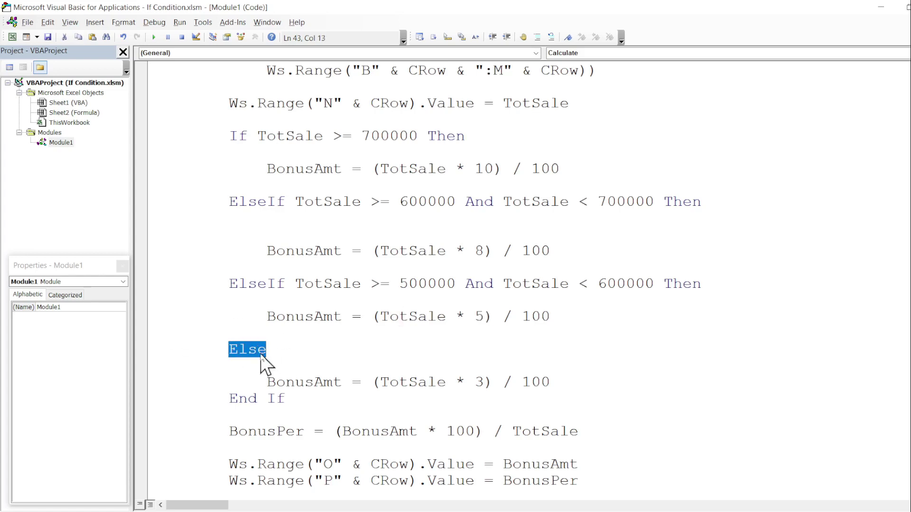
pyautogui.moveTo(267, 382); pyautogui.dragTo(595, 387)
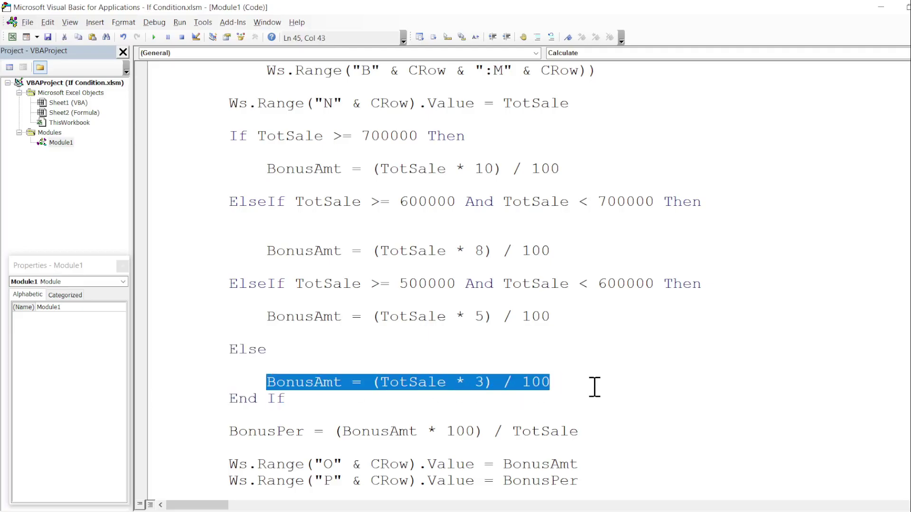
pyautogui.click(515, 388)
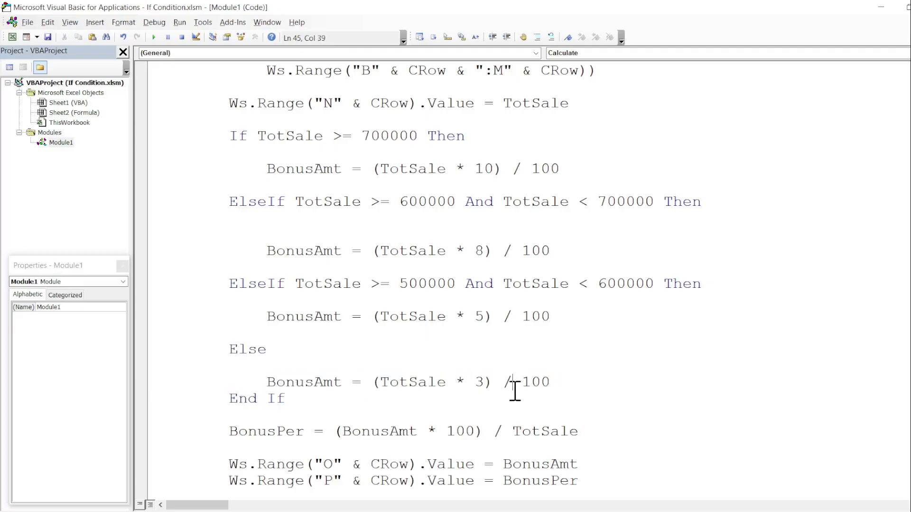
pyautogui.click(341, 425)
pyautogui.hotkey('ctrl', 'End')
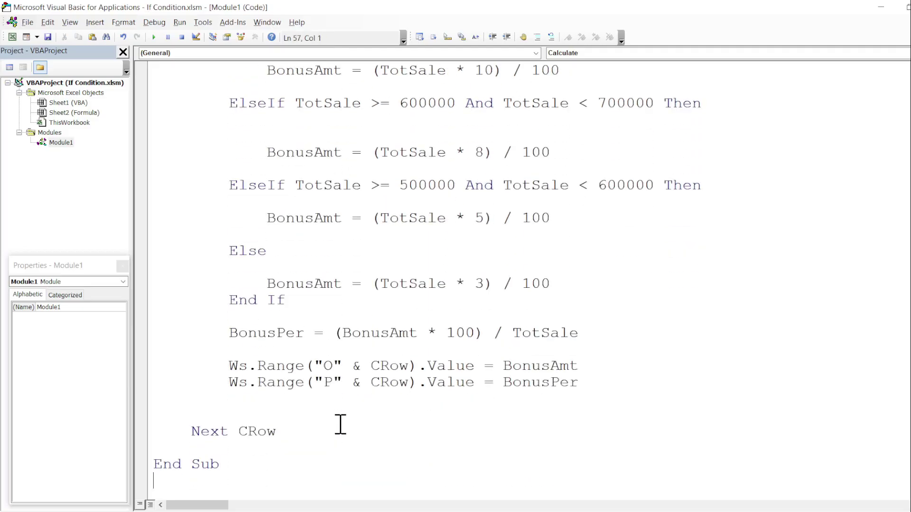
pyautogui.hotkey('alt', 'Tab')
pyautogui.hotkey('alt', 'Tab')
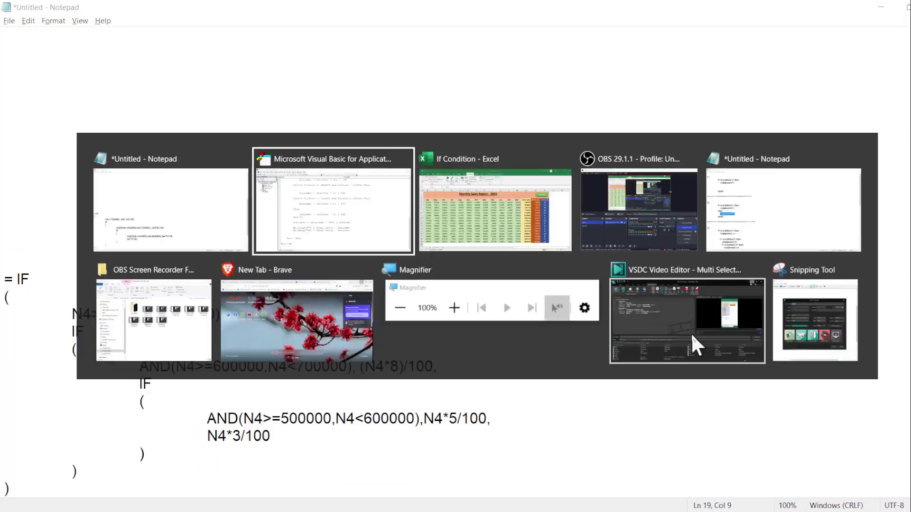
# - Clear the results in N4:P19 and rerun the Calculate macro
pyautogui.hotkey('alt', 'F11')
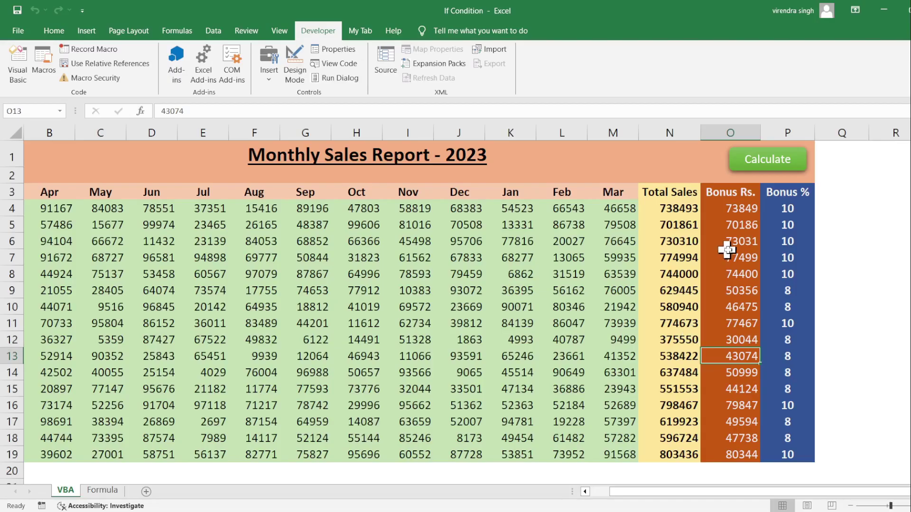
pyautogui.moveTo(655, 209); pyautogui.dragTo(790, 451)
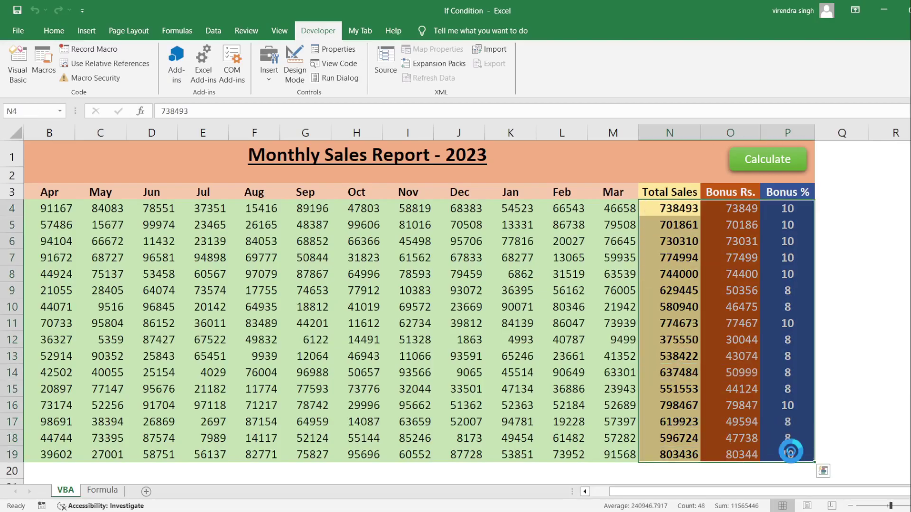
pyautogui.press('Delete')
pyautogui.click(756, 378)
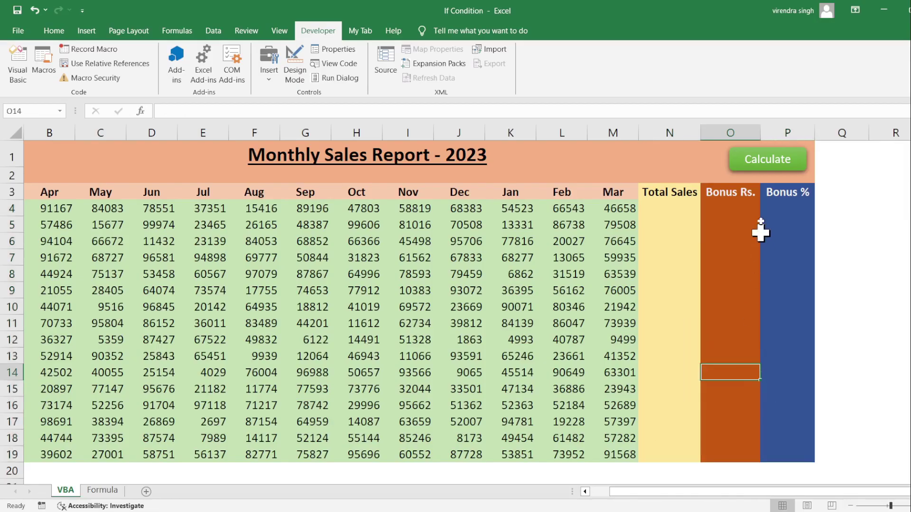
pyautogui.click(759, 161)
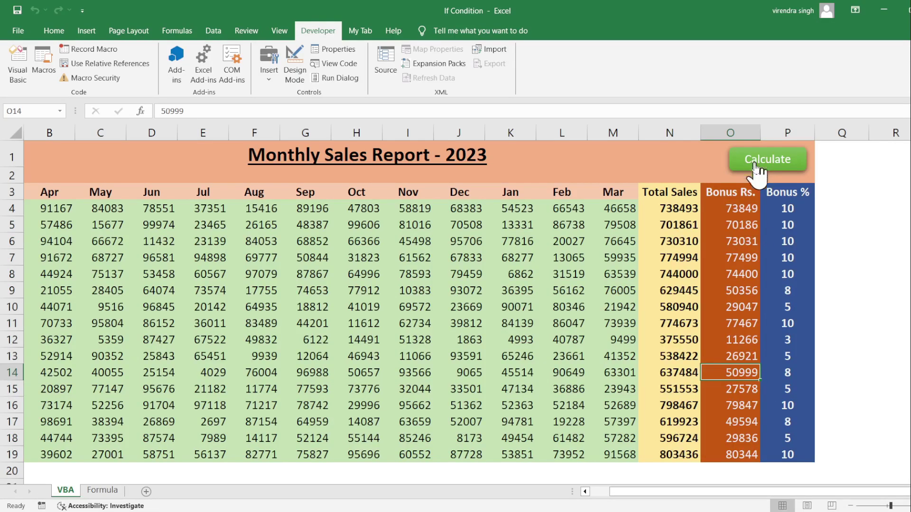
# - Check Bonus %: 10 in P4:P8, 8 in P9, 5 in P10, 3 in P12, plus rows 14 and 16
pyautogui.moveTo(785, 209); pyautogui.dragTo(787, 272)
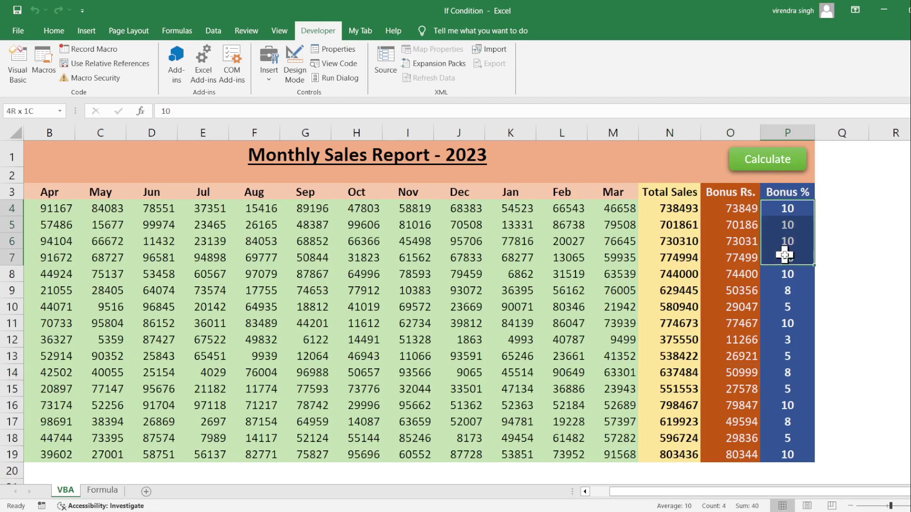
pyautogui.click(784, 291)
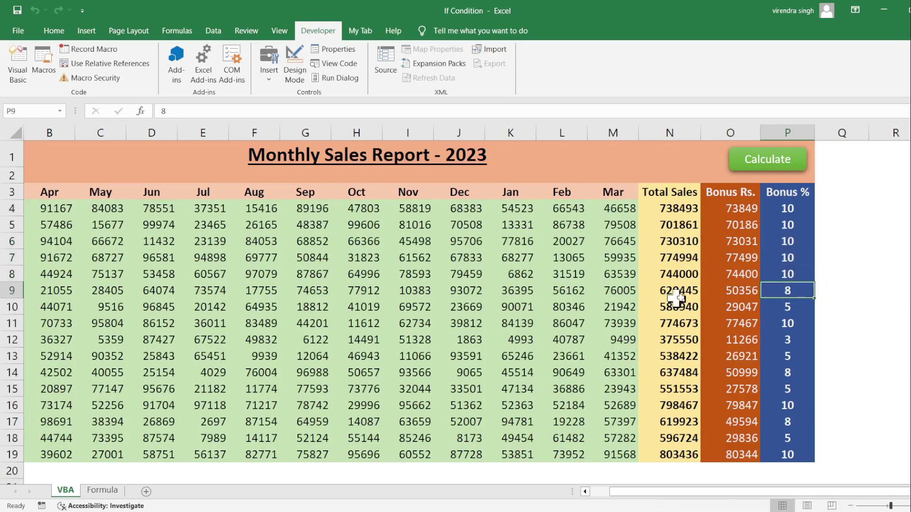
pyautogui.click(781, 311)
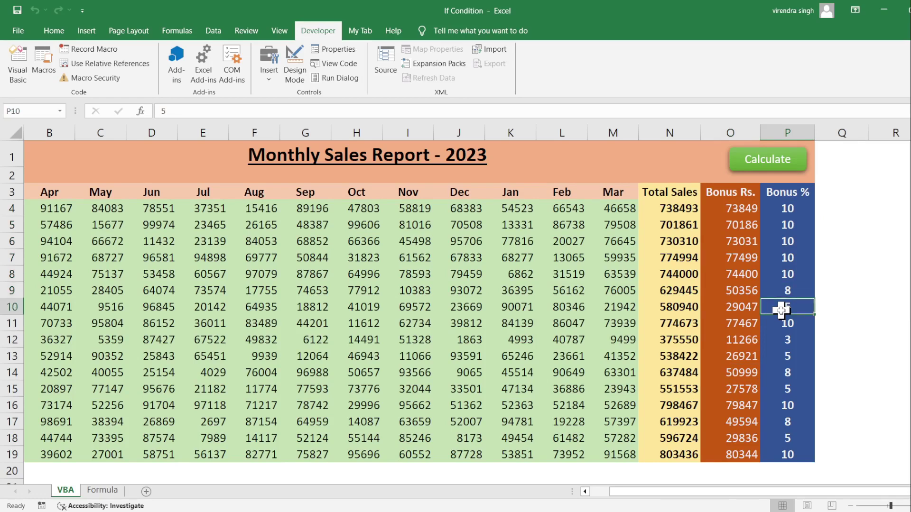
pyautogui.click(676, 312)
pyautogui.click(788, 345)
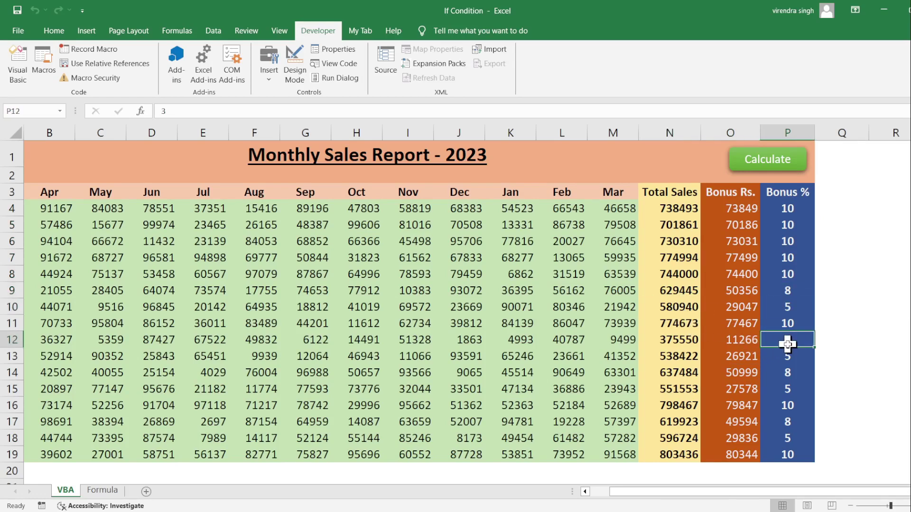
pyautogui.click(677, 341)
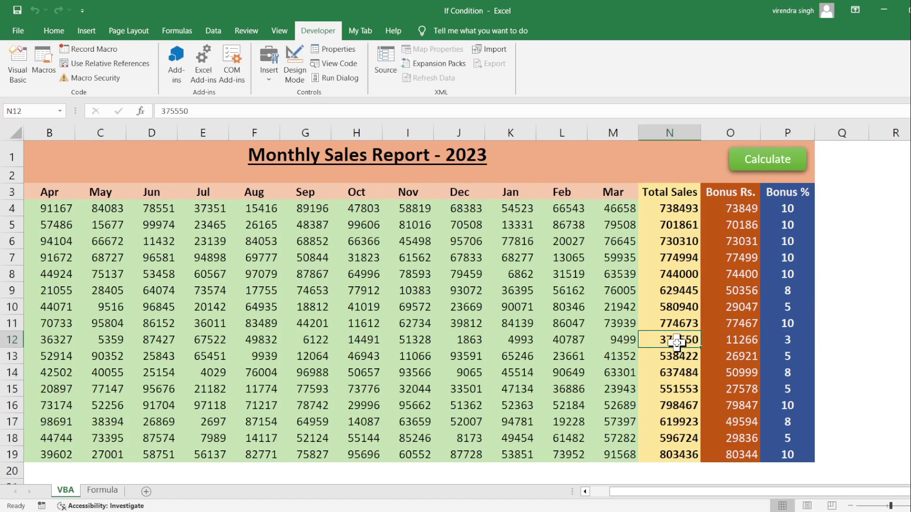
pyautogui.click(795, 373)
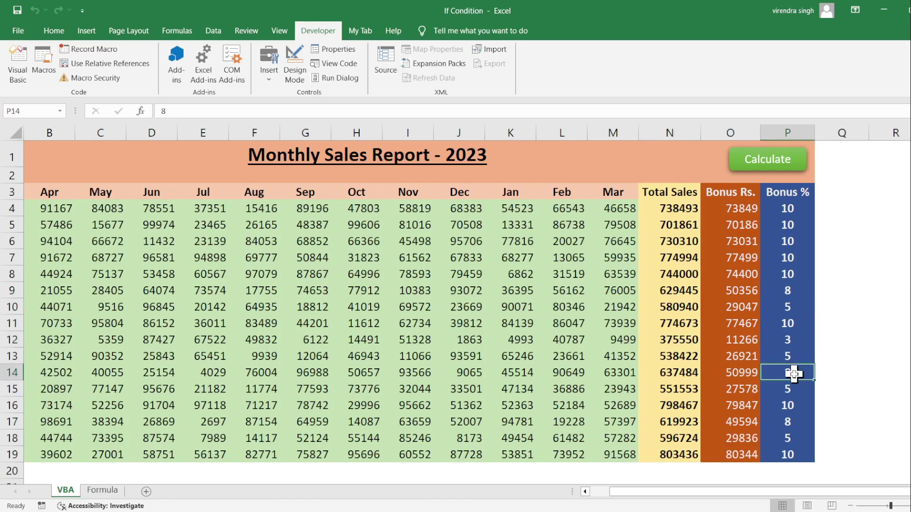
pyautogui.click(788, 423)
pyautogui.click(784, 401)
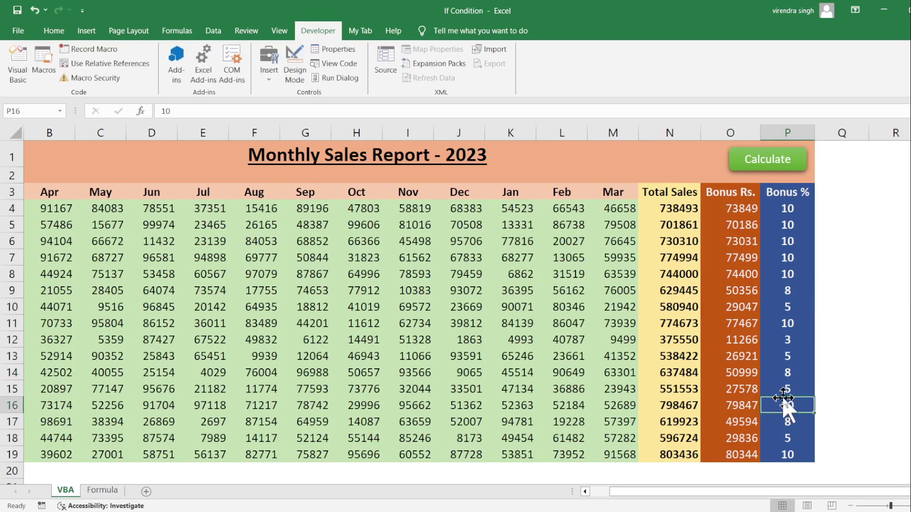
pyautogui.hotkey('alt', 'F11')
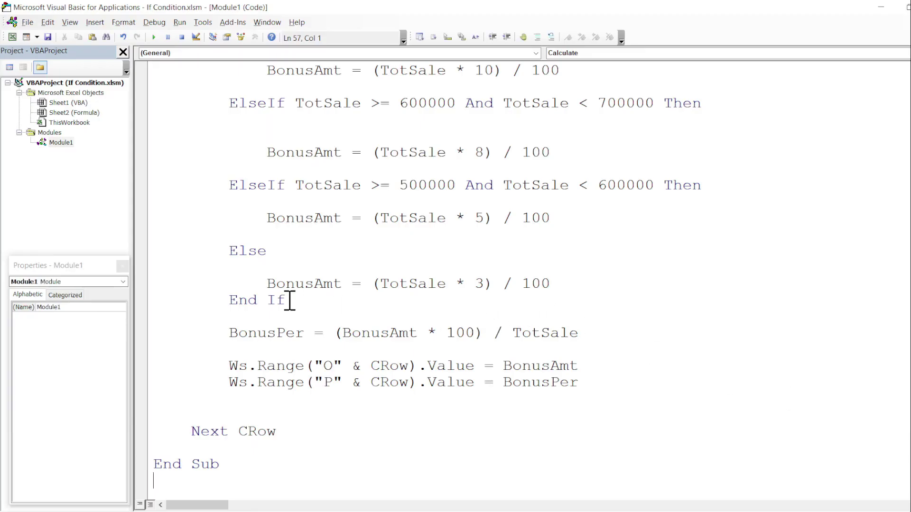
# - Change the final Else to 'ElseIf TotSale > 100000 And TotSale < 500000 Then' for the 3% tier
pyautogui.click(279, 252)
pyautogui.write('if t')
pyautogui.write('otsale>')
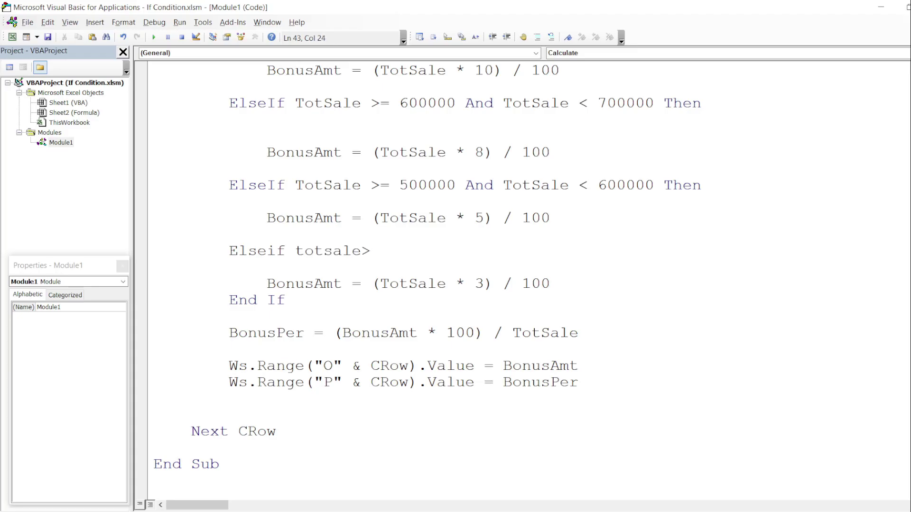
pyautogui.write('100000')
pyautogui.write(' an')
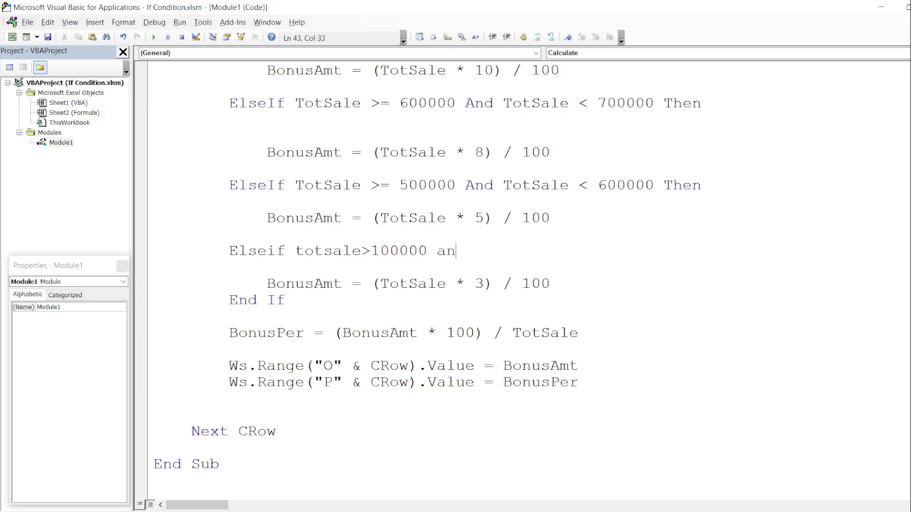
pyautogui.write('d tot')
pyautogui.write('sale<')
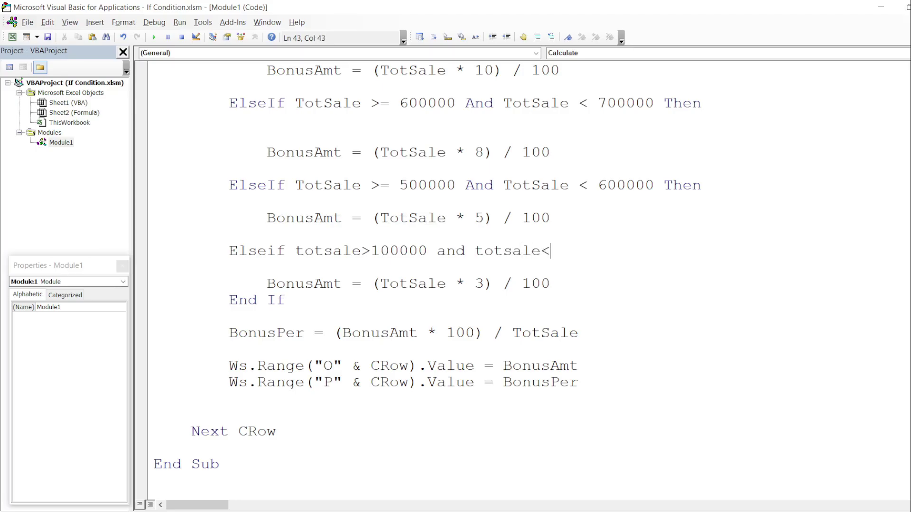
pyautogui.write('500')
pyautogui.write('000 ')
pyautogui.write('then')
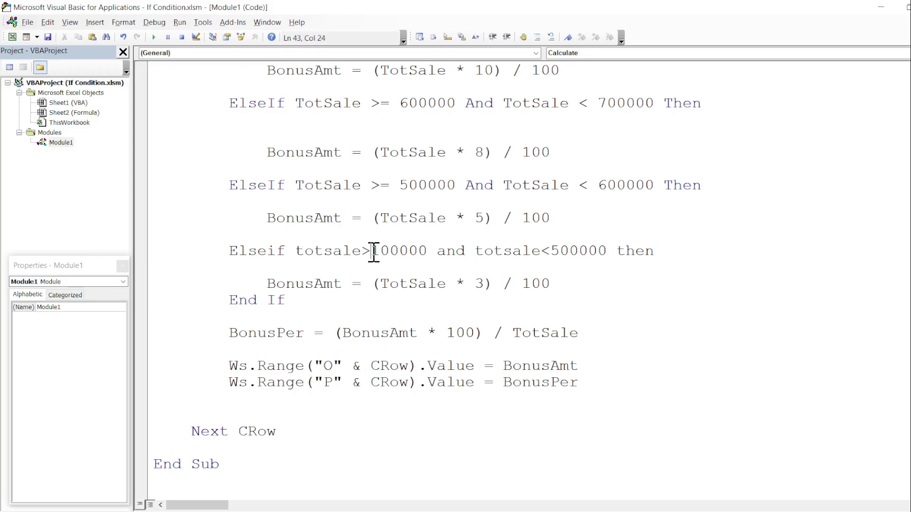
pyautogui.moveTo(371, 254); pyautogui.dragTo(424, 256)
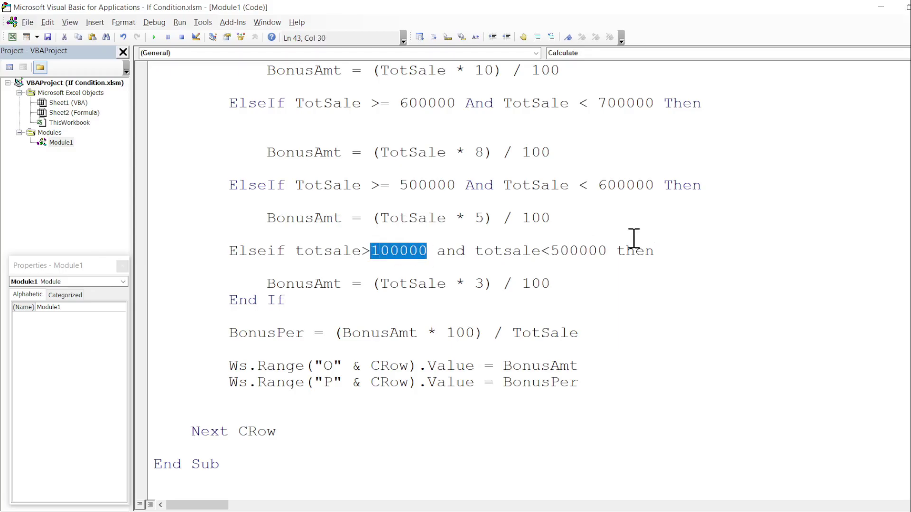
pyautogui.click(603, 247)
pyautogui.doubleClick(603, 249)
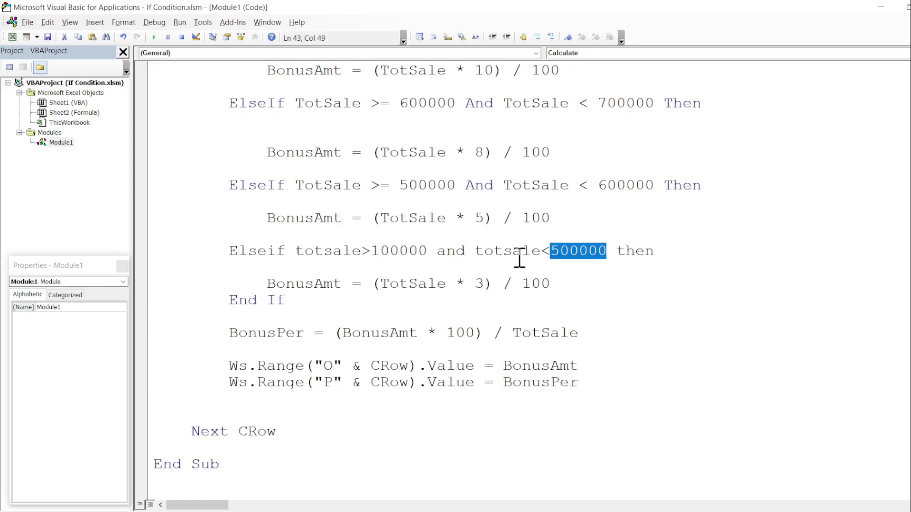
pyautogui.click(482, 283)
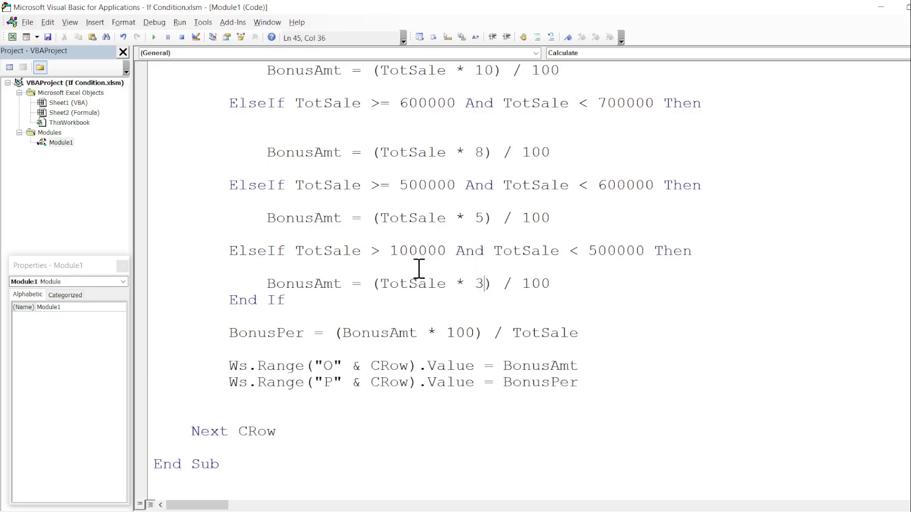
pyautogui.doubleClick(410, 251)
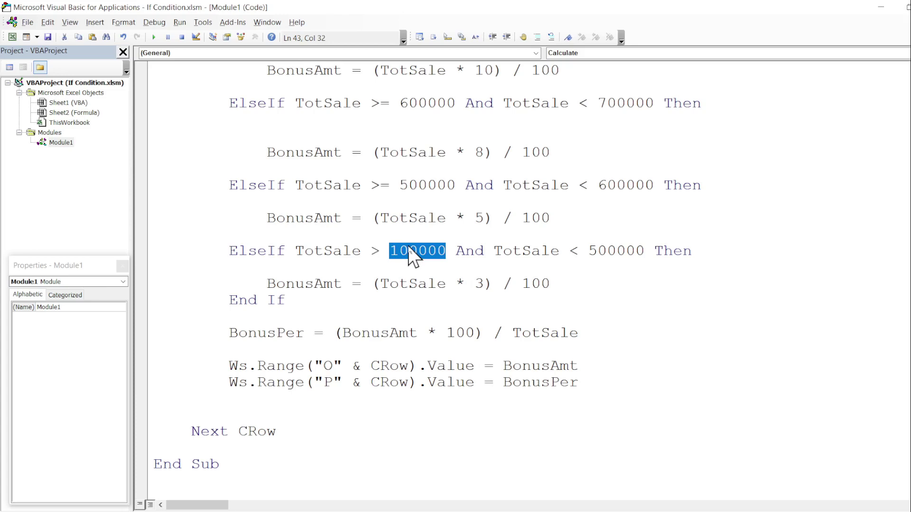
pyautogui.click(370, 268)
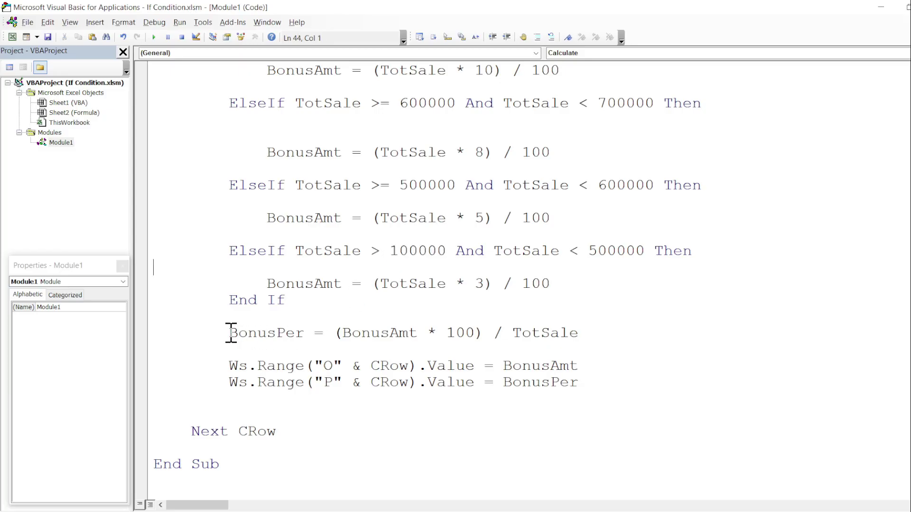
# - Walk through the BonusPer formula built from BonusAmt and TotSale
pyautogui.moveTo(231, 332); pyautogui.dragTo(598, 335)
pyautogui.click(452, 346)
pyautogui.doubleClick(276, 333)
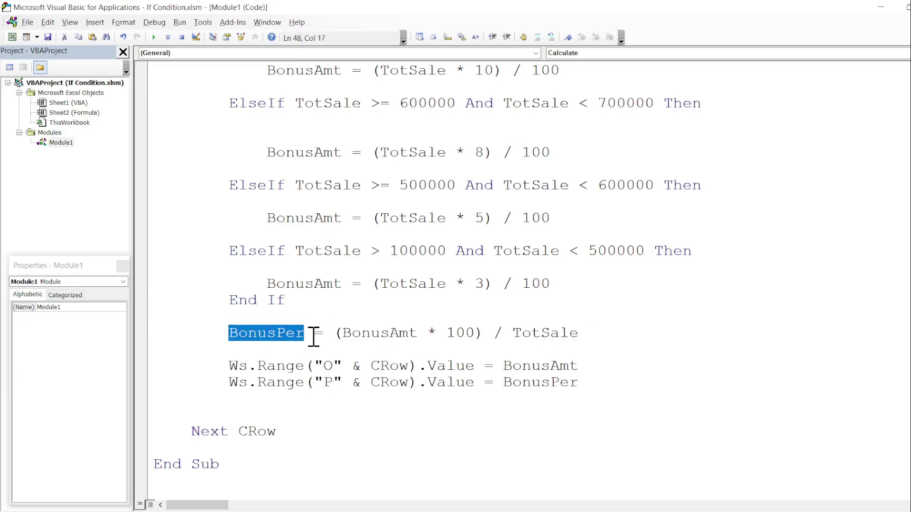
pyautogui.doubleClick(372, 333)
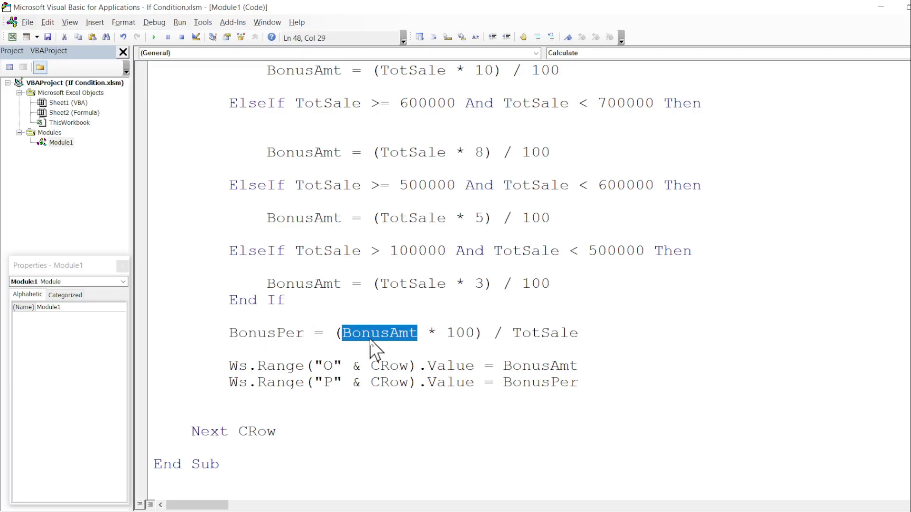
pyautogui.doubleClick(459, 333)
pyautogui.doubleClick(520, 333)
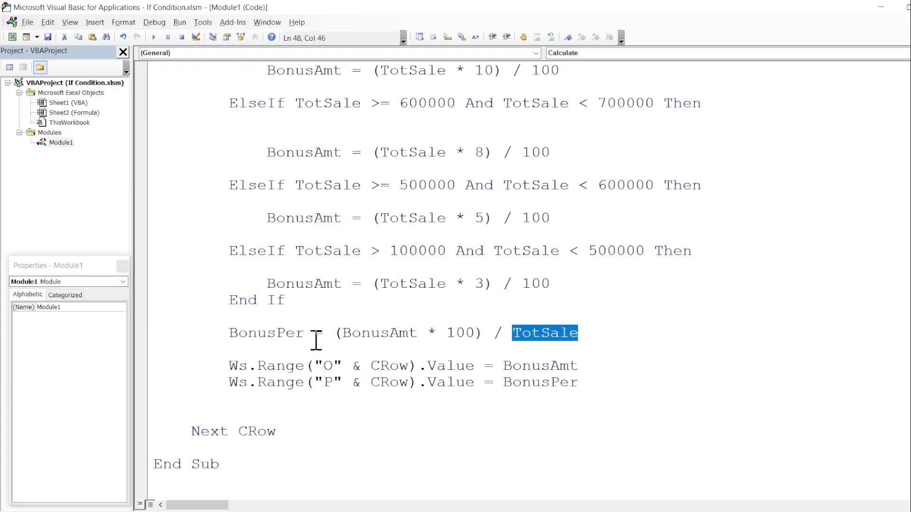
pyautogui.doubleClick(275, 336)
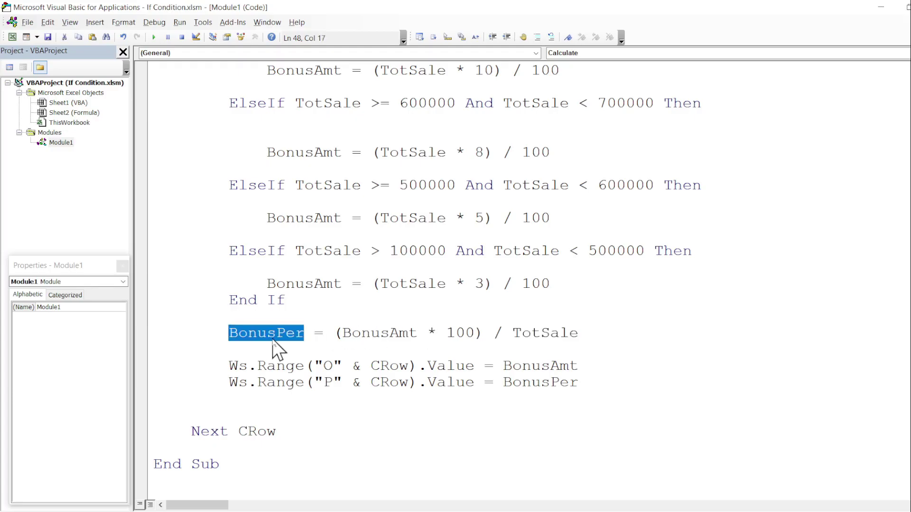
pyautogui.doubleClick(373, 335)
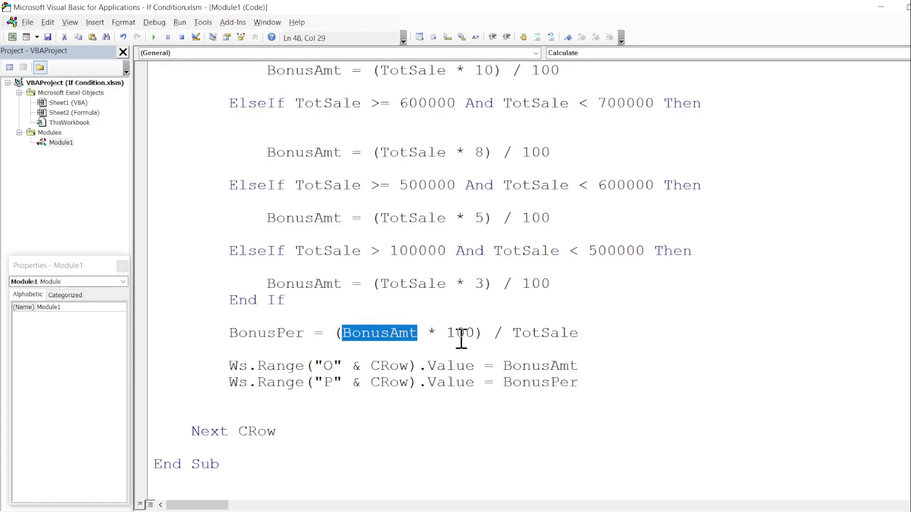
pyautogui.doubleClick(545, 335)
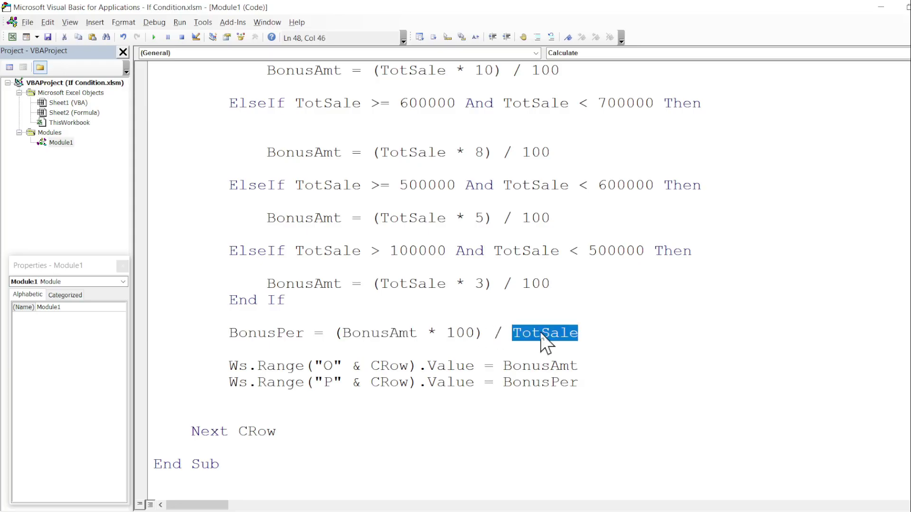
pyautogui.doubleClick(283, 336)
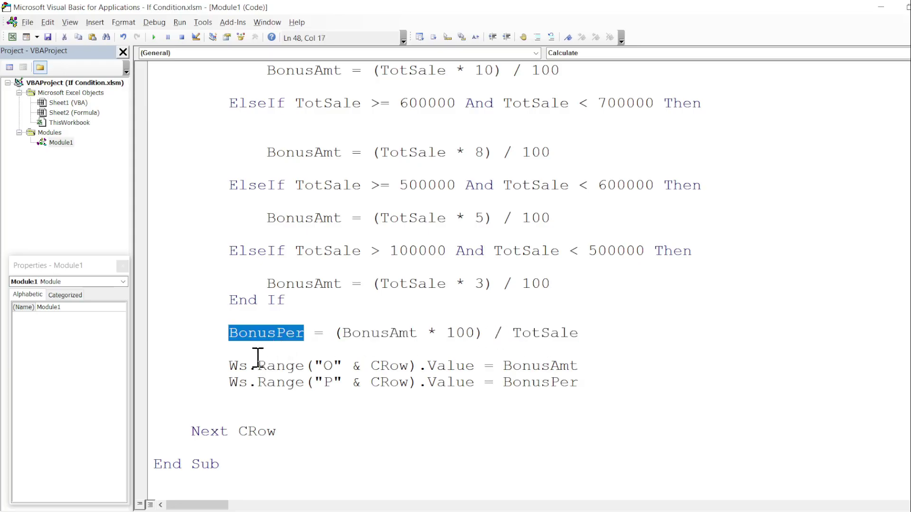
# - Explain the output lines writing BonusAmt to column O and BonusPer to column P
pyautogui.moveTo(220, 367); pyautogui.dragTo(245, 367)
pyautogui.moveTo(511, 375); pyautogui.dragTo(610, 389)
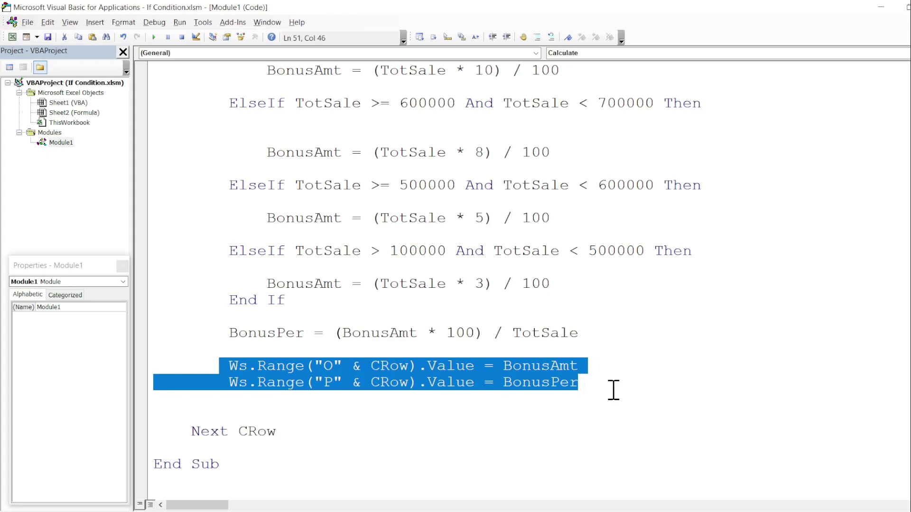
pyautogui.click(466, 382)
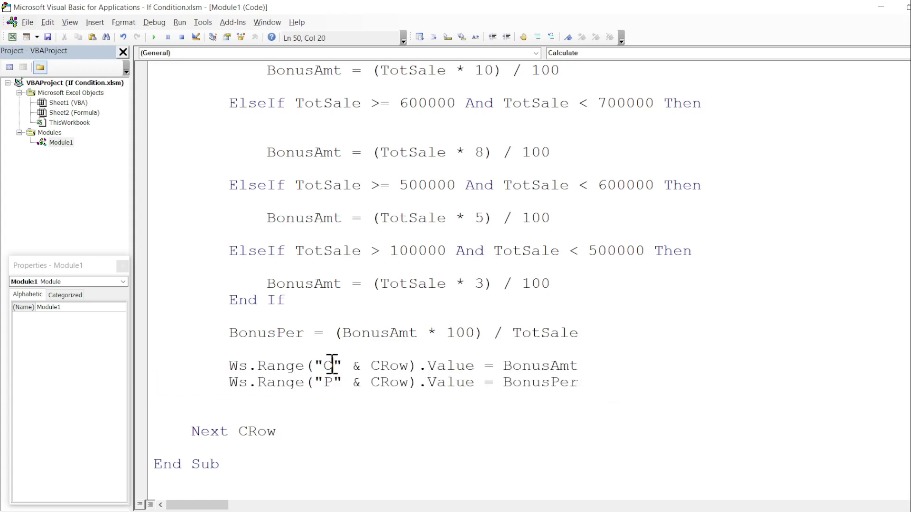
pyautogui.doubleClick(331, 366)
pyautogui.doubleClick(530, 366)
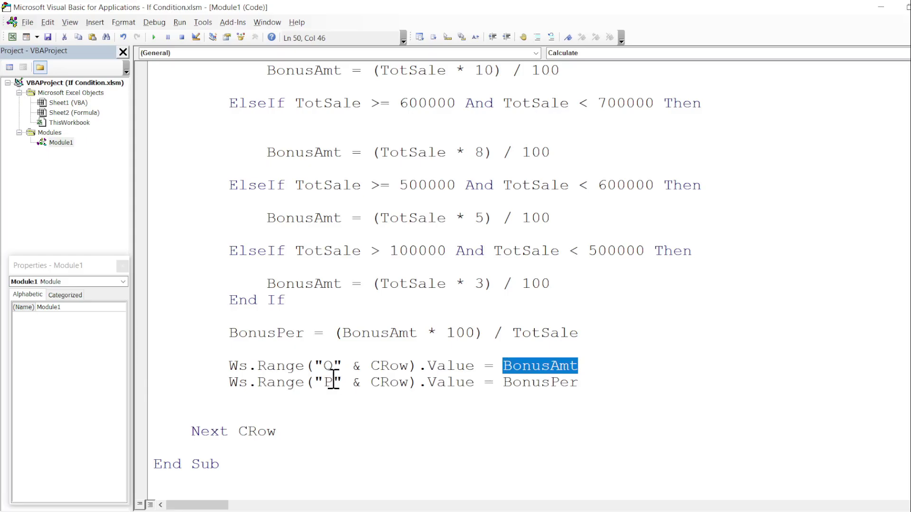
pyautogui.doubleClick(327, 382)
pyautogui.doubleClick(522, 383)
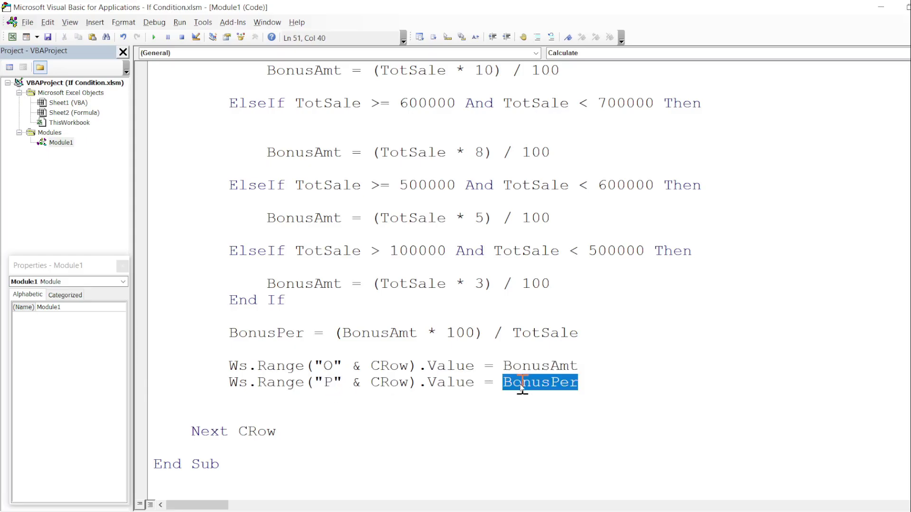
pyautogui.click(462, 394)
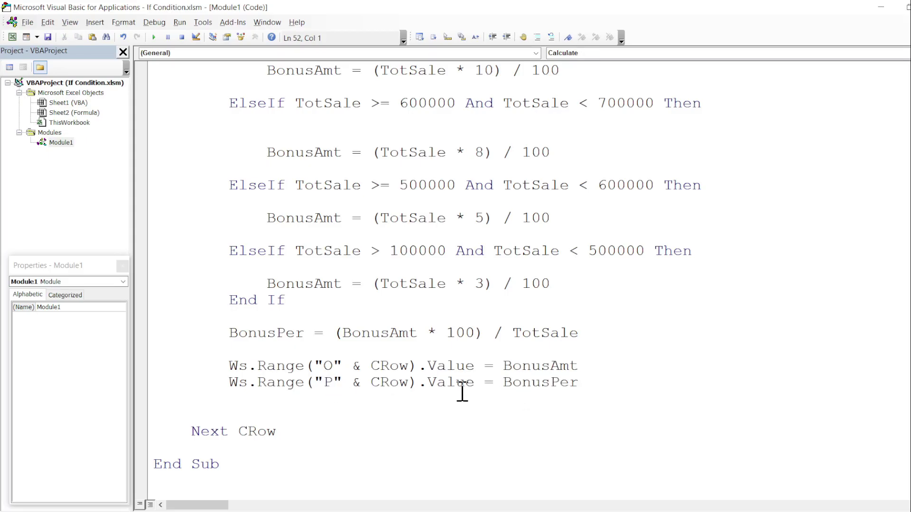
pyautogui.hotkey('alt', 'F11')
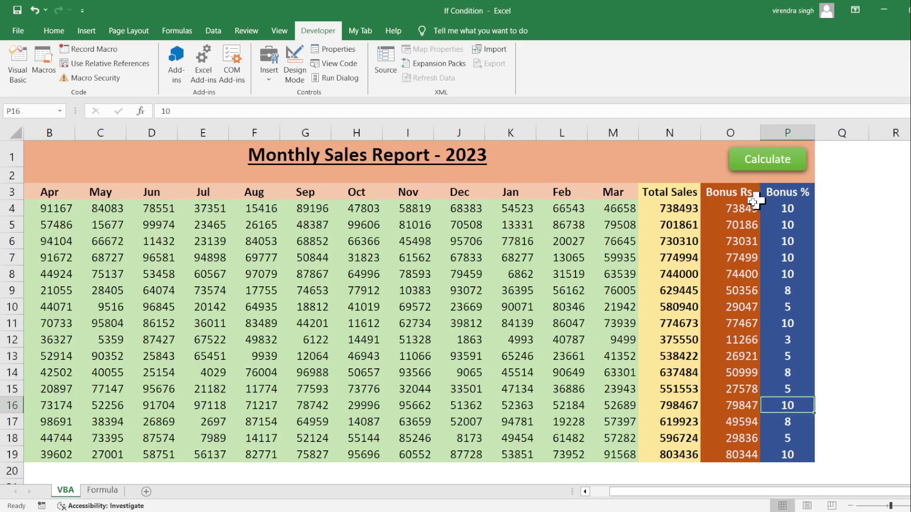
# - Clear N4:P19, rerun Calculate, and check the refilled bonus amount in row 7
pyautogui.moveTo(683, 209); pyautogui.dragTo(786, 455)
pyautogui.press('Delete')
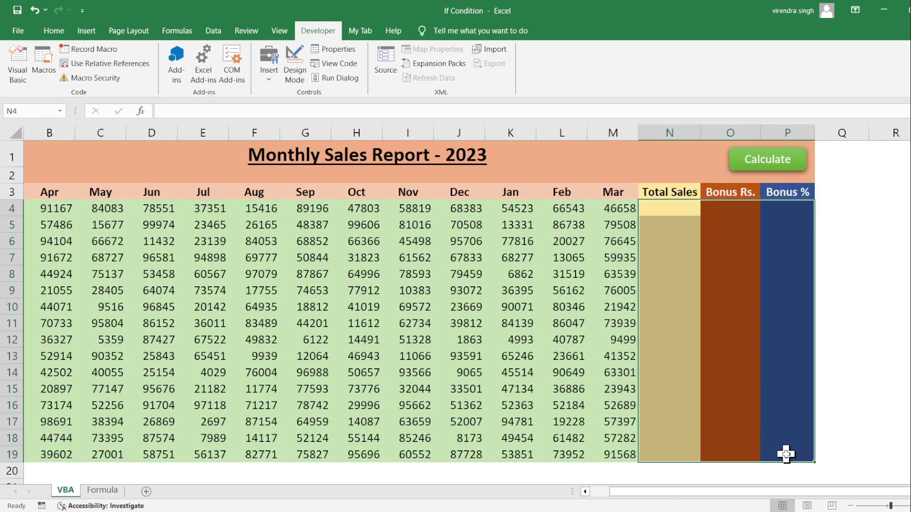
pyautogui.click(765, 162)
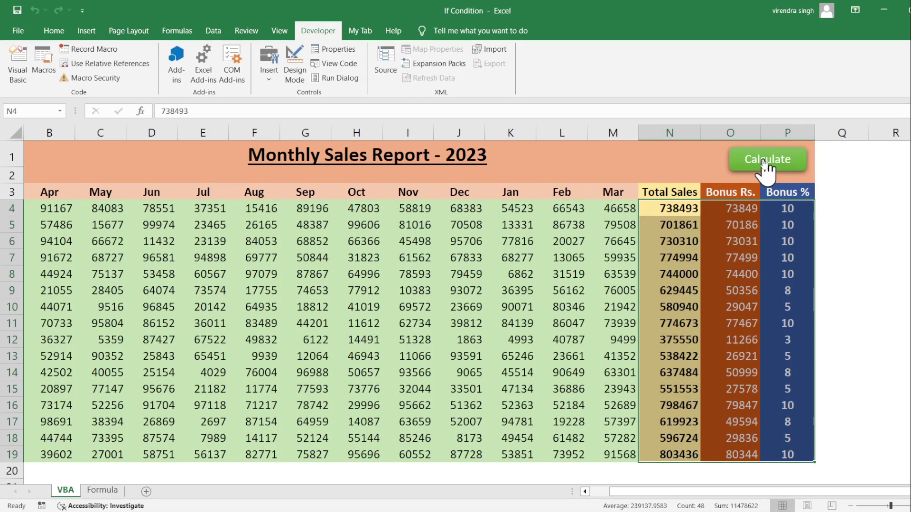
pyautogui.click(742, 263)
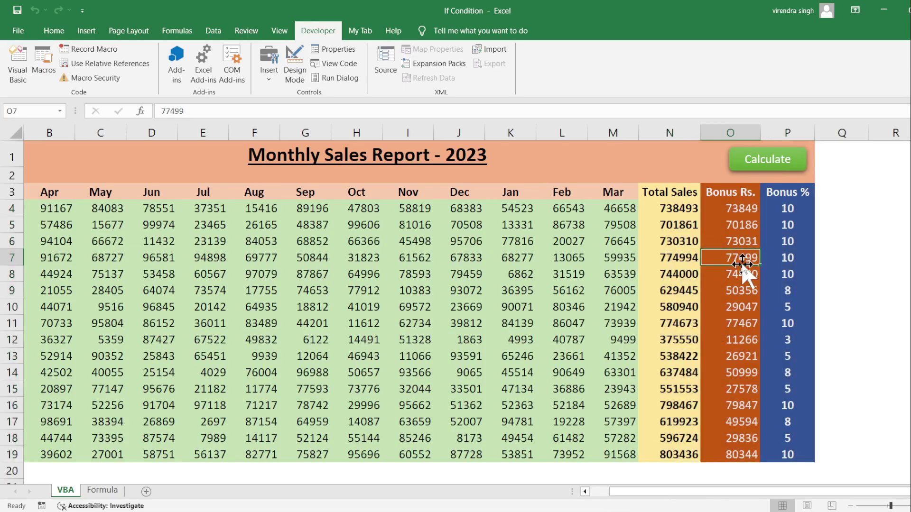